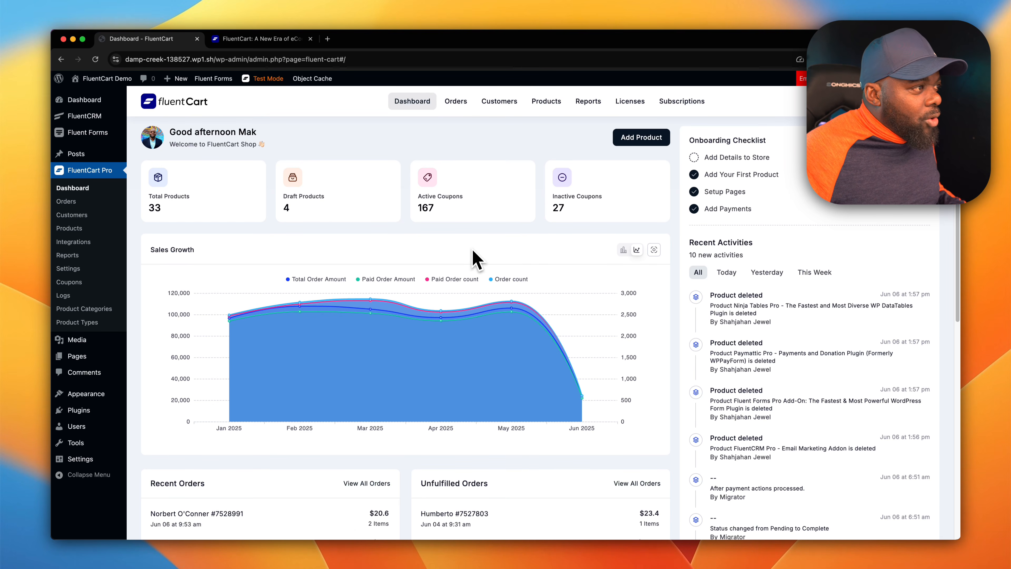
# Step: Review the store dashboard's statistics and sales growth, and view recent activities for today and yesterday
pyautogui.scroll(-1, 466, 254)
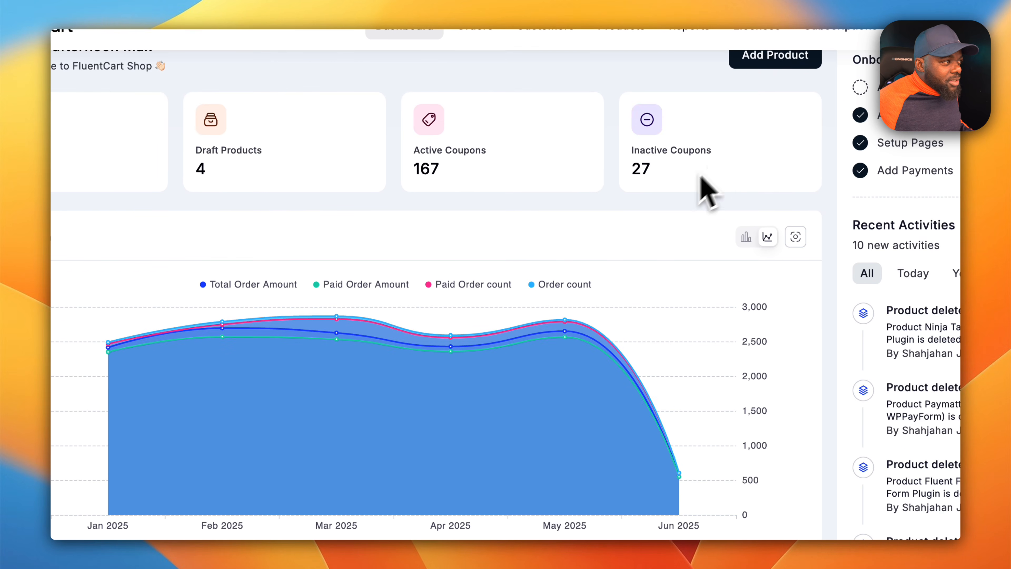
pyautogui.moveTo(640, 405)
pyautogui.scroll(-1, 637, 407)
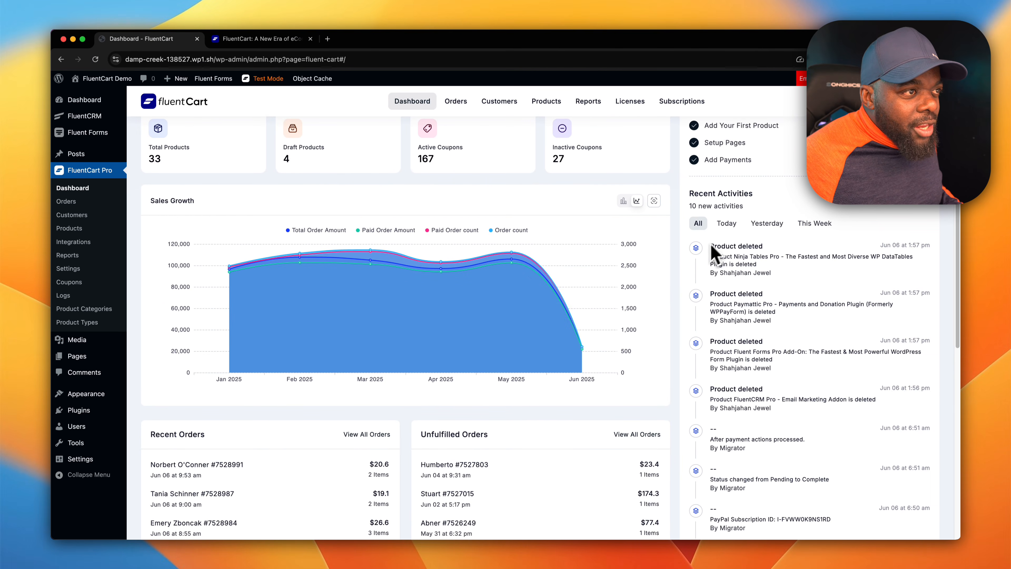
pyautogui.scroll(3, 786, 267)
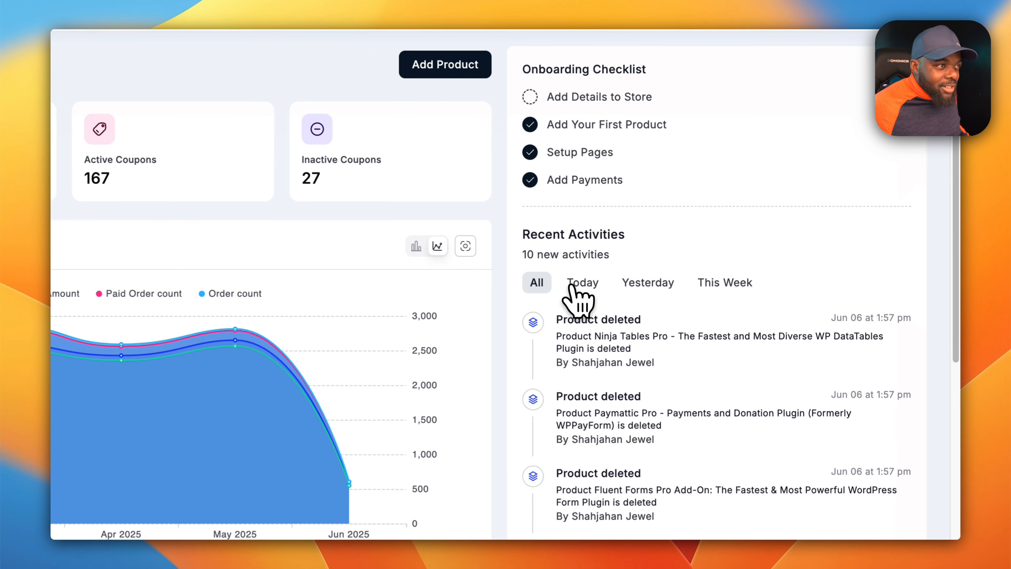
pyautogui.click(721, 272)
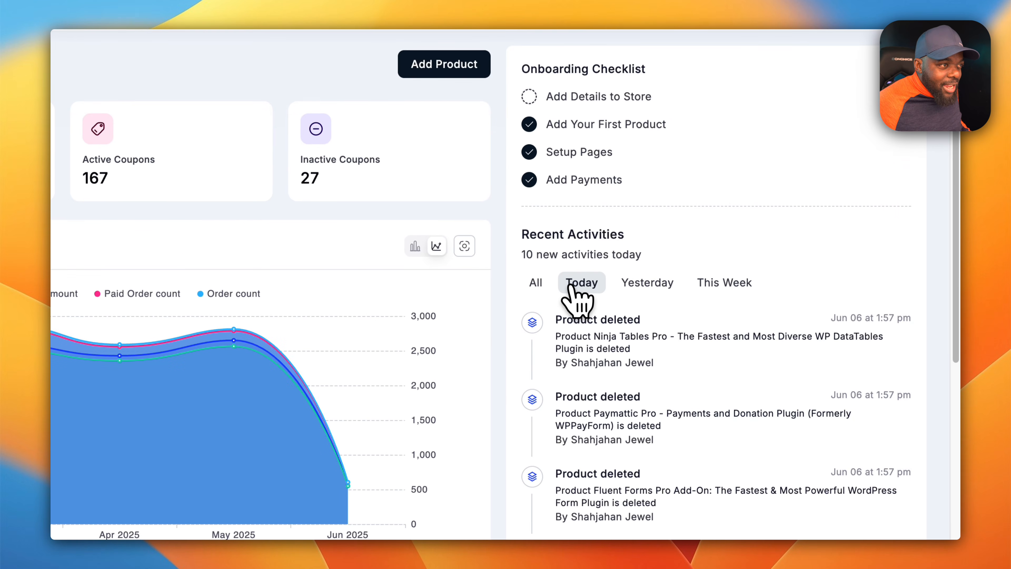
pyautogui.click(645, 284)
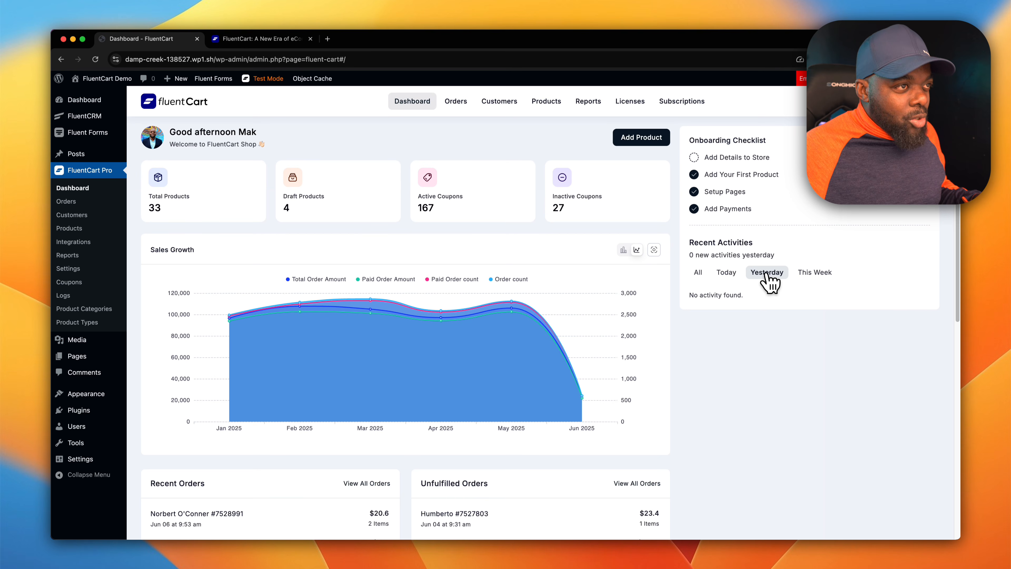
# Step: Examine the recent orders, unfulfilled orders and Order Heat Map, adjusting the map's lower order range limit
pyautogui.scroll(-5, 637, 287)
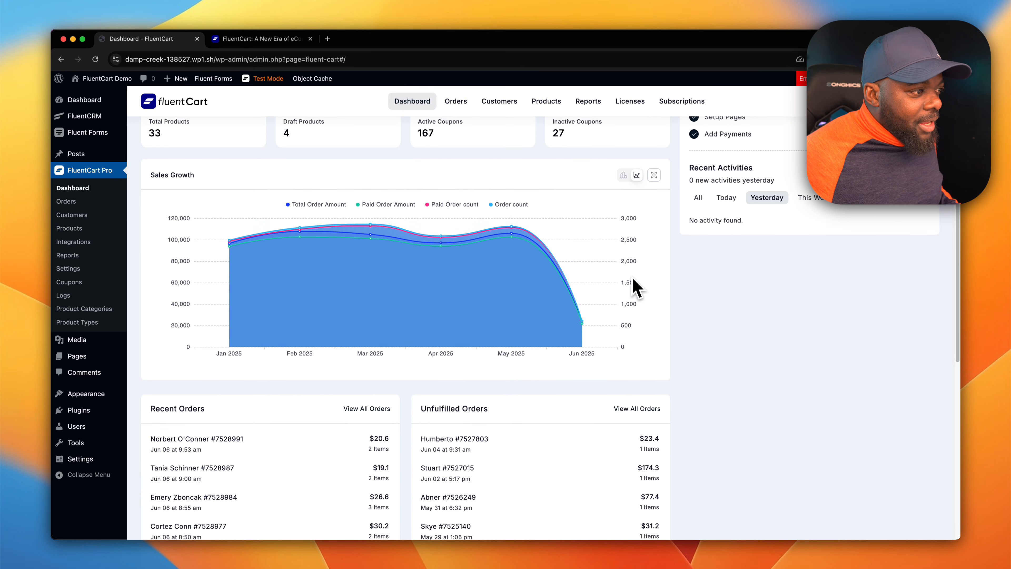
pyautogui.scroll(-3, 636, 288)
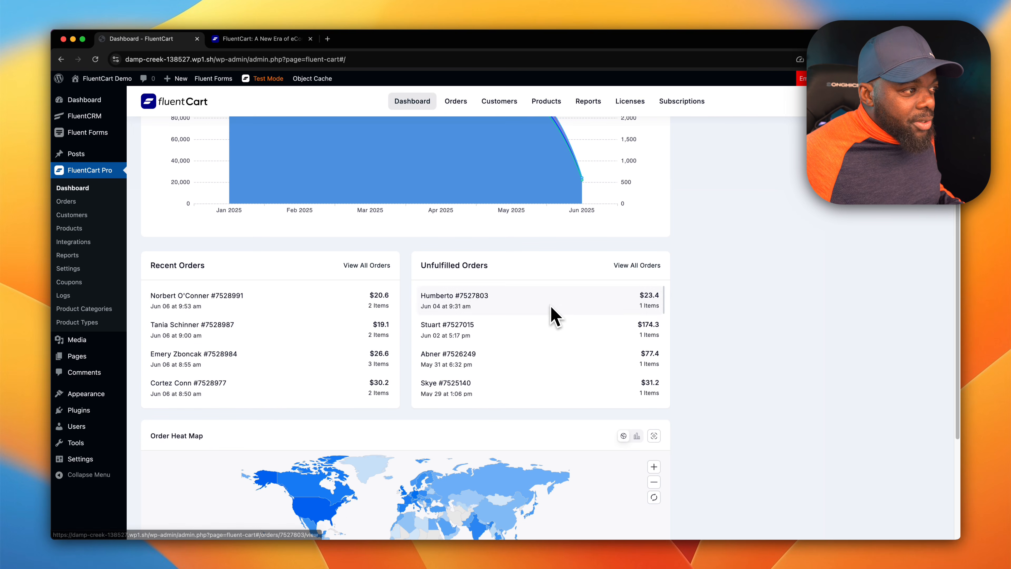
pyautogui.scroll(-4, 556, 319)
pyautogui.scroll(-3, 780, 416)
pyautogui.scroll(-3, 781, 417)
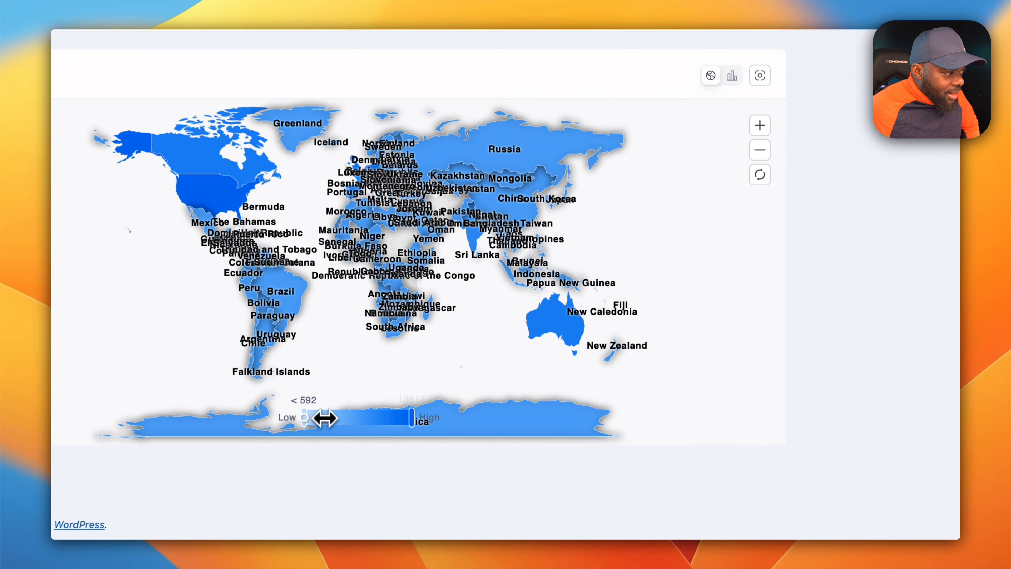
pyautogui.moveTo(373, 464); pyautogui.dragTo(392, 463)
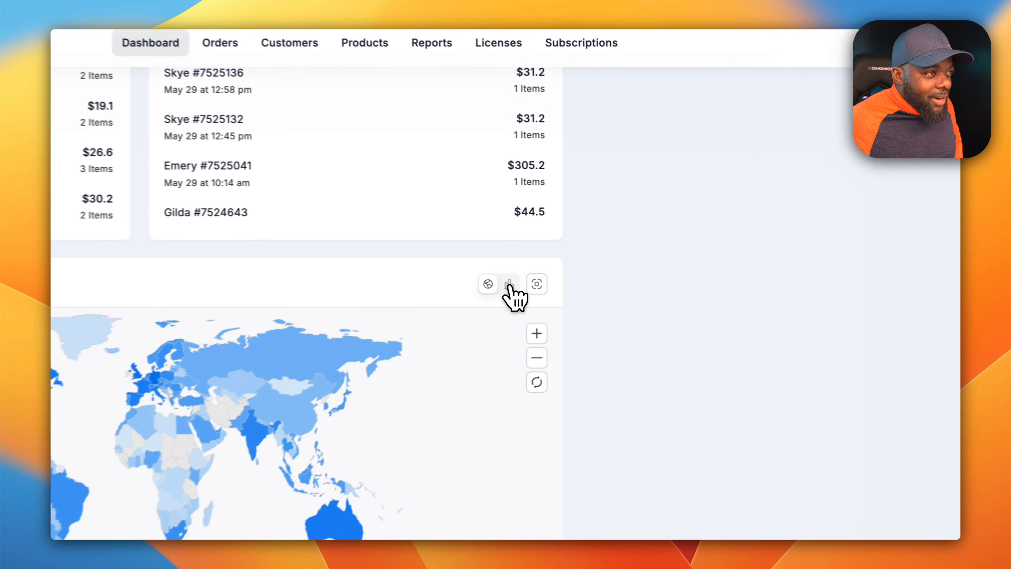
# Step: Switch the Order Heat Map to its bar chart view and download the chart
pyautogui.click(637, 252)
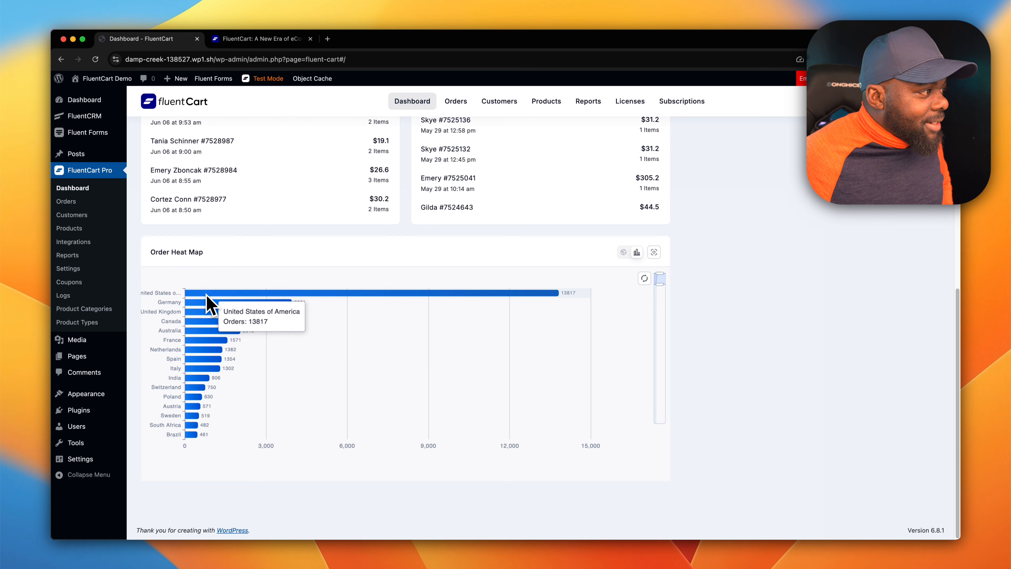
pyautogui.click(653, 252)
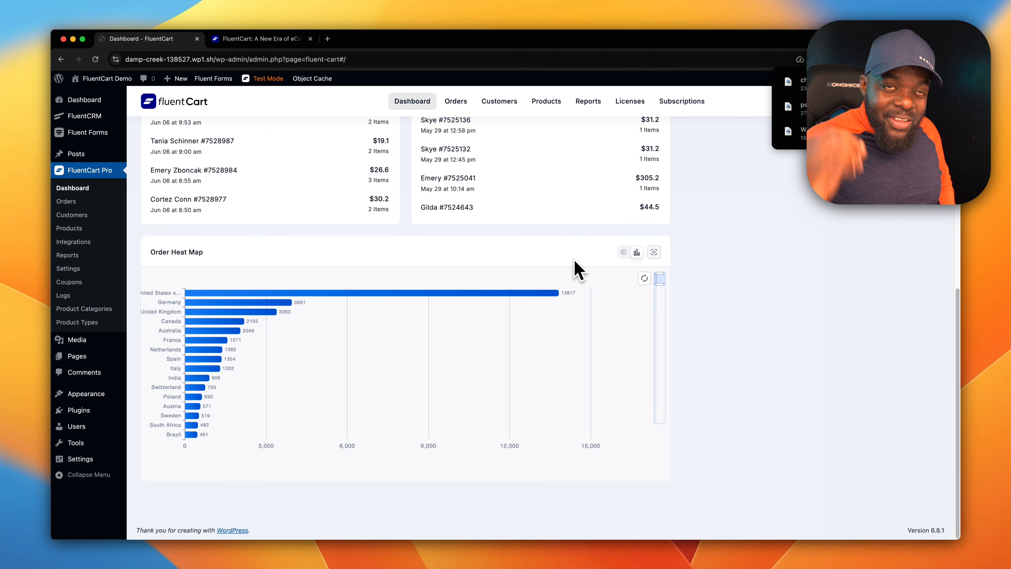
# Step: Open the orders list, show only completed orders, and return to all orders
pyautogui.scroll(10, 605, 231)
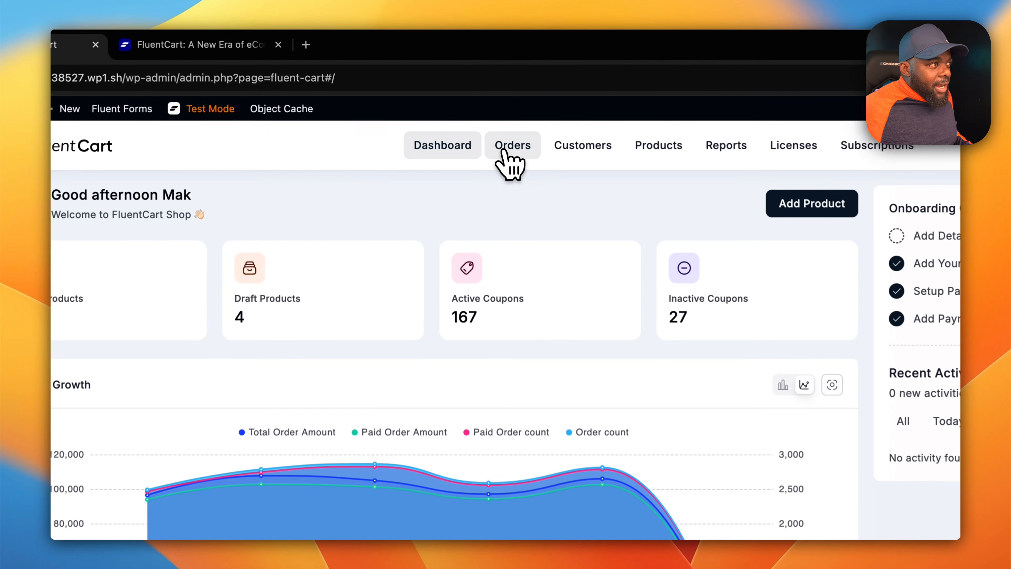
pyautogui.click(454, 103)
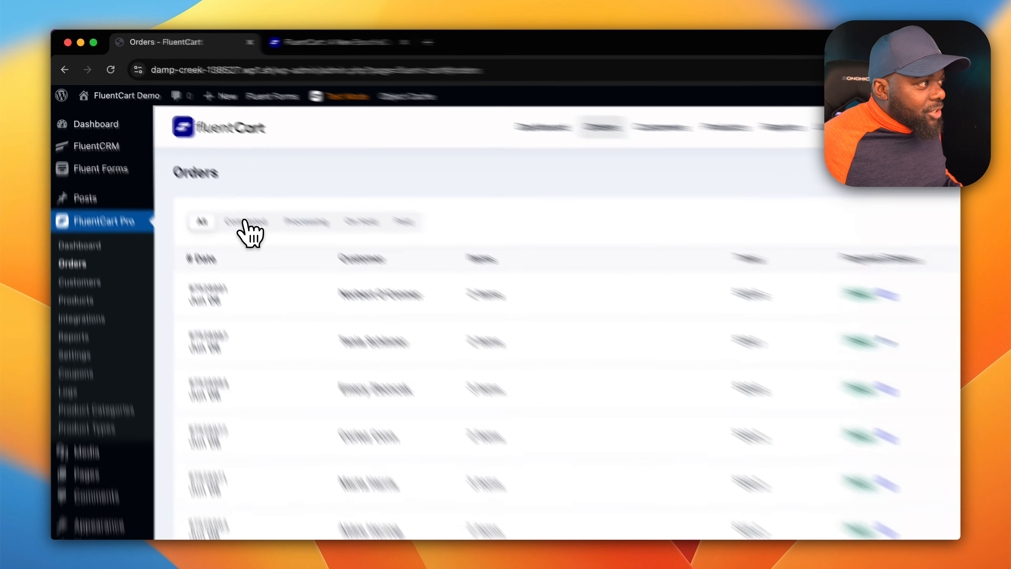
pyautogui.click(195, 171)
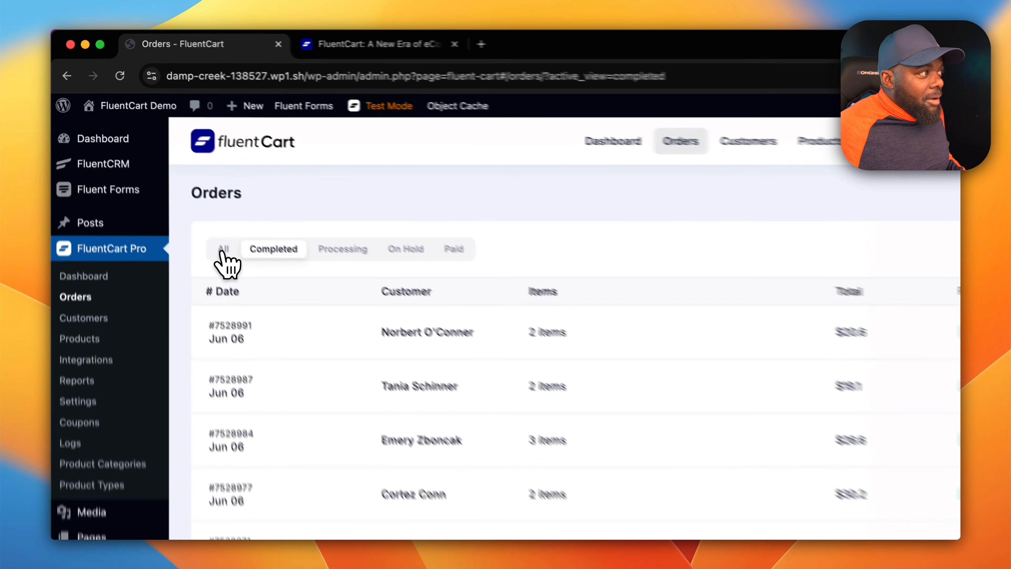
pyautogui.click(161, 170)
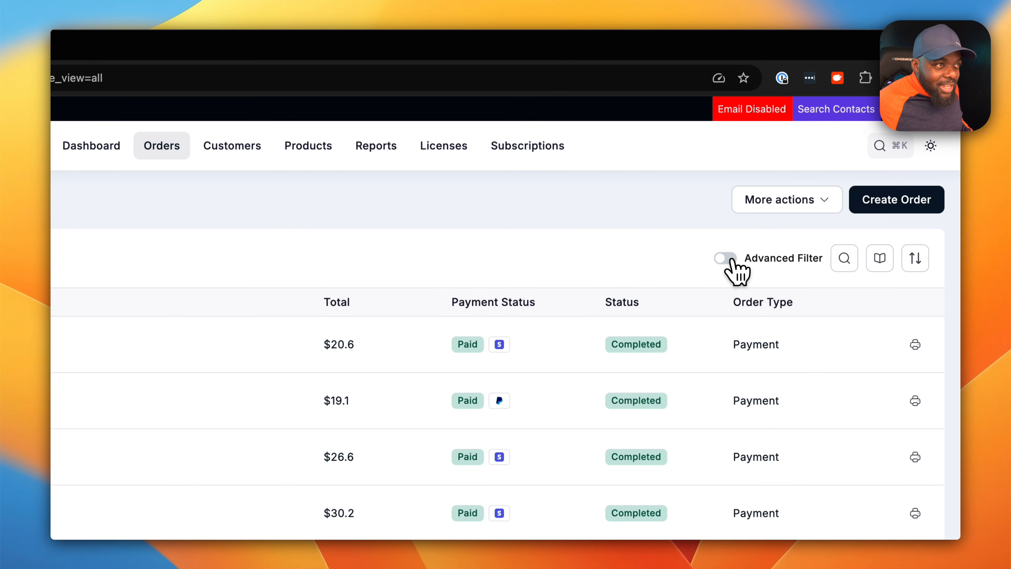
# Step: Enable the advanced filter on the orders list and browse its order, customer and label properties
pyautogui.click(726, 258)
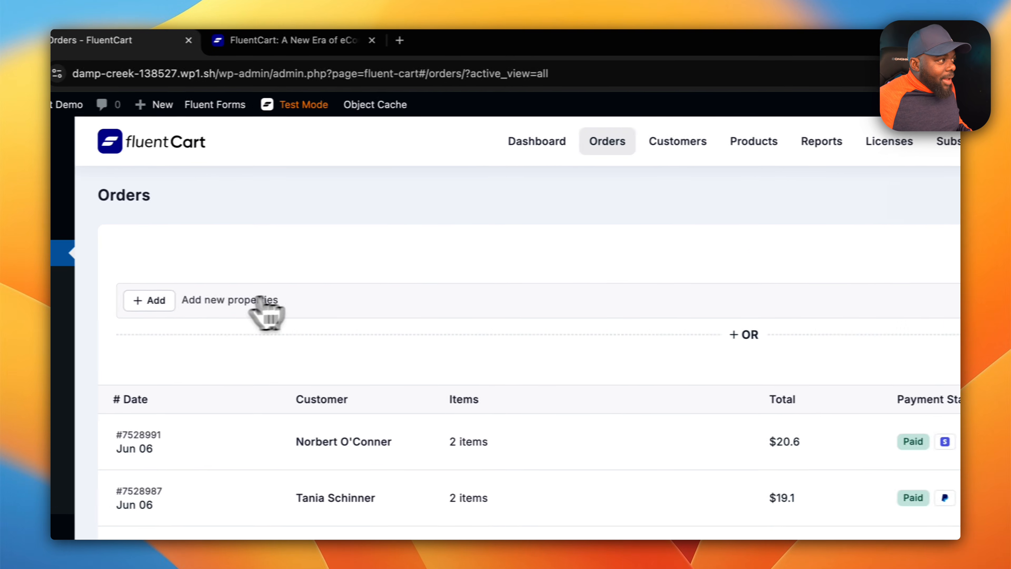
pyautogui.click(256, 303)
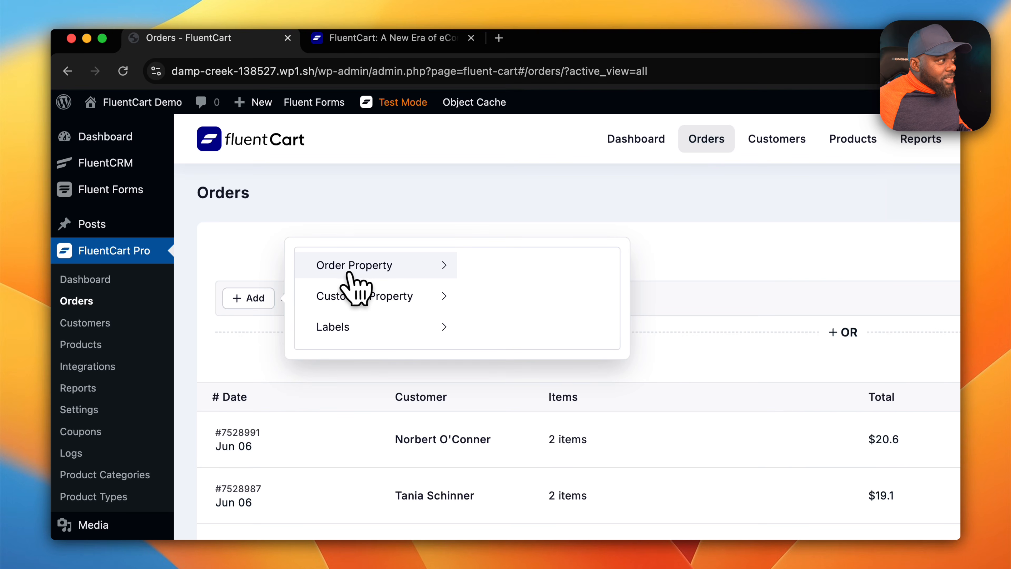
pyautogui.click(415, 272)
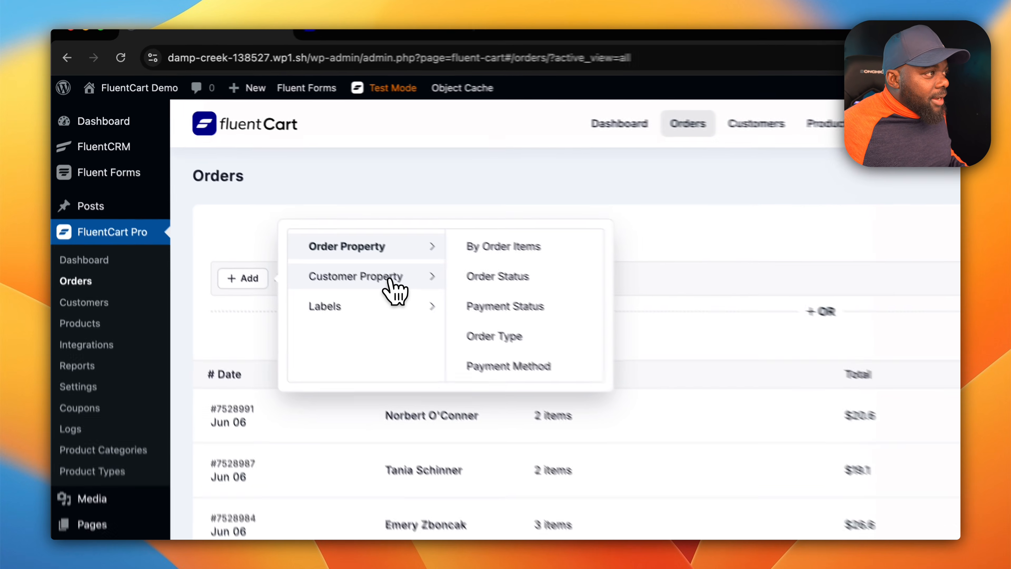
pyautogui.click(269, 200)
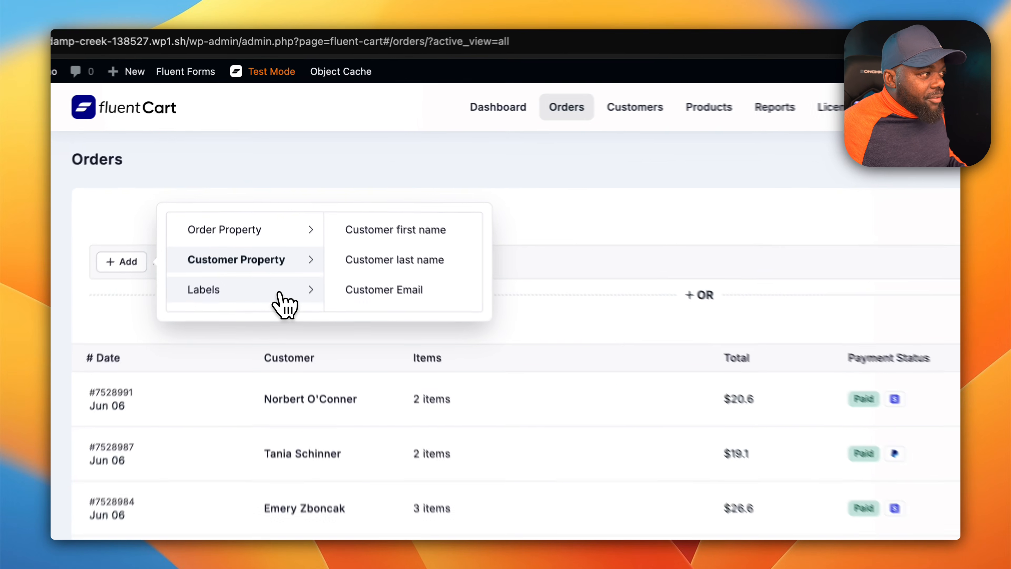
pyautogui.click(270, 219)
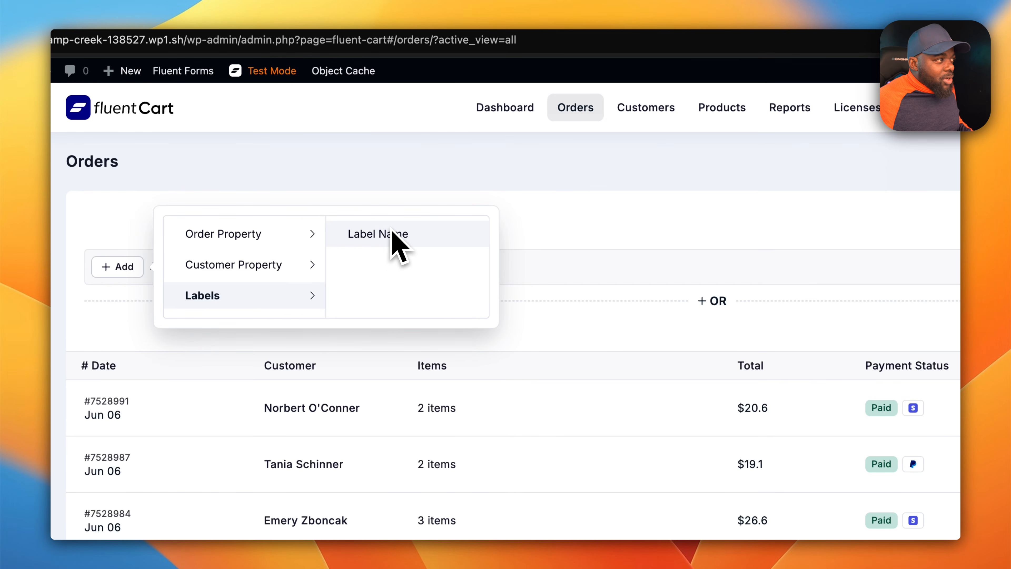
# Step: Add an Order Status condition to the orders filter that includes any of Completed
pyautogui.click(274, 235)
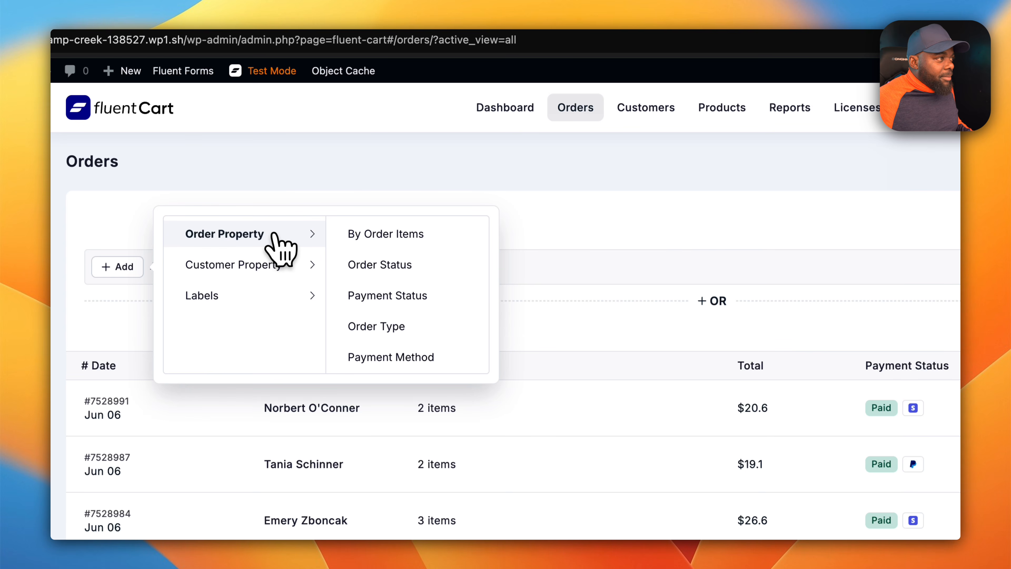
pyautogui.click(374, 266)
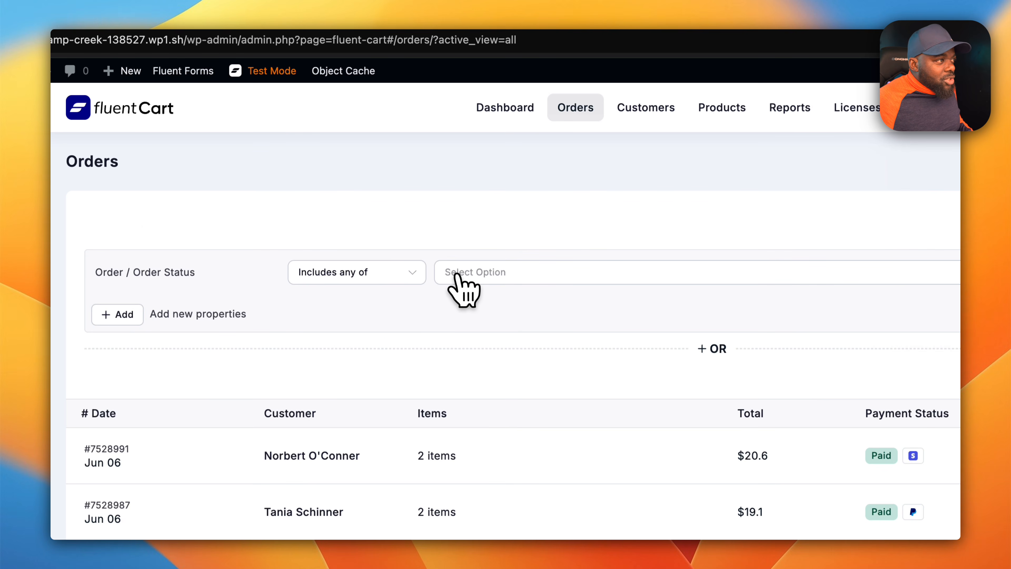
pyautogui.click(462, 285)
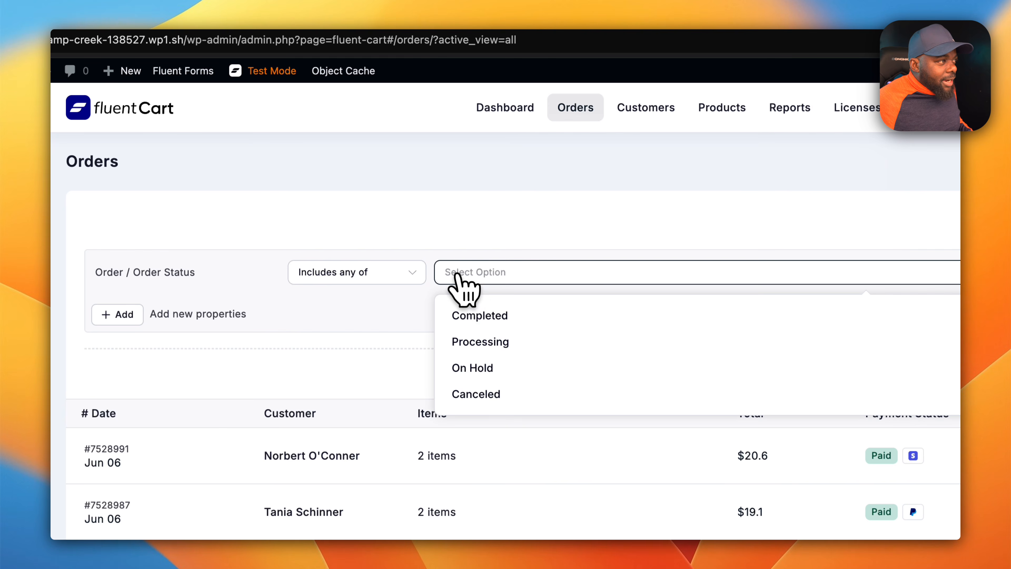
pyautogui.click(501, 315)
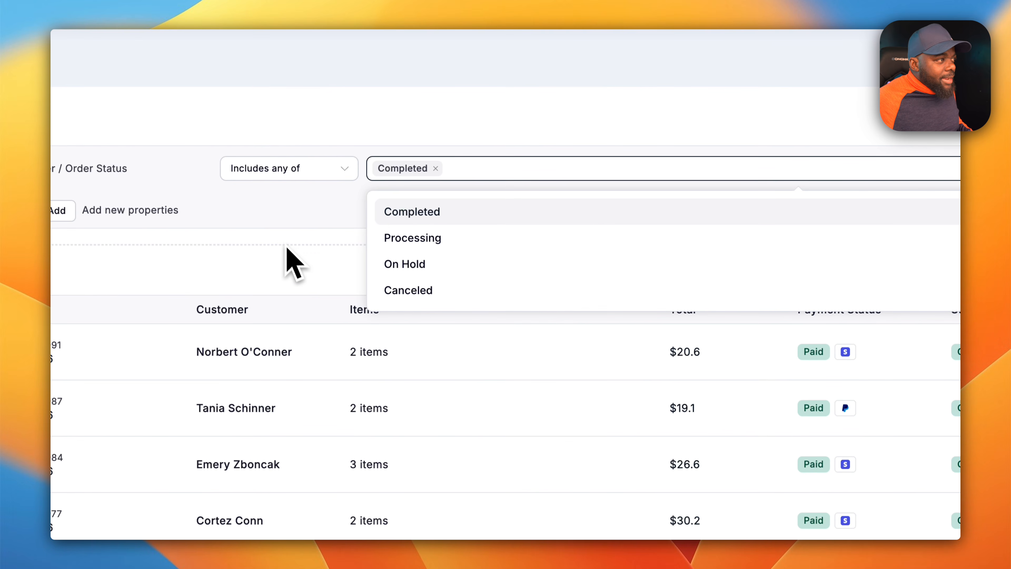
pyautogui.click(307, 285)
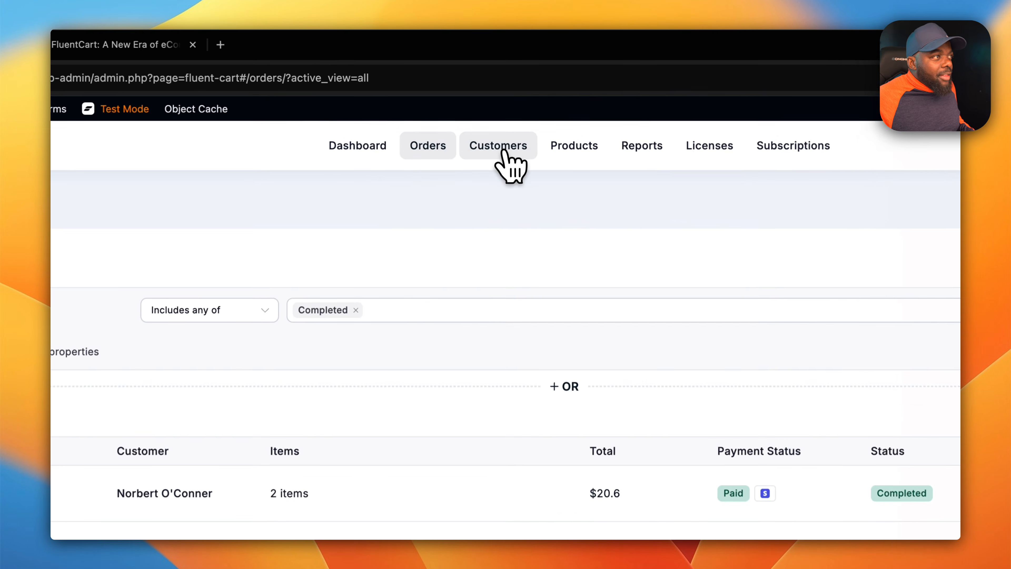
# Step: Filter the customers list for a Purchase Count greater than 6 and review the matching customers
pyautogui.click(503, 104)
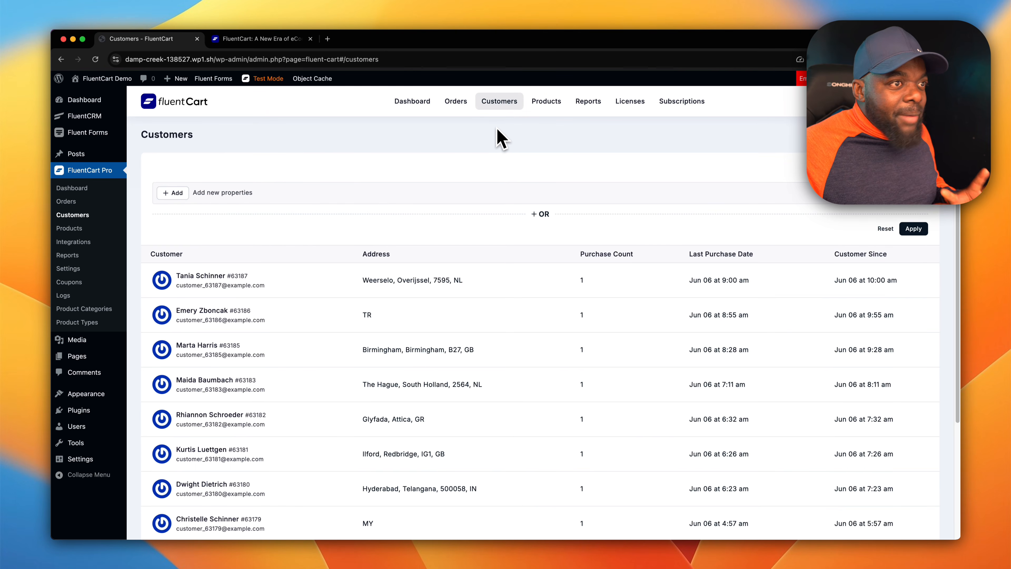
pyautogui.click(174, 194)
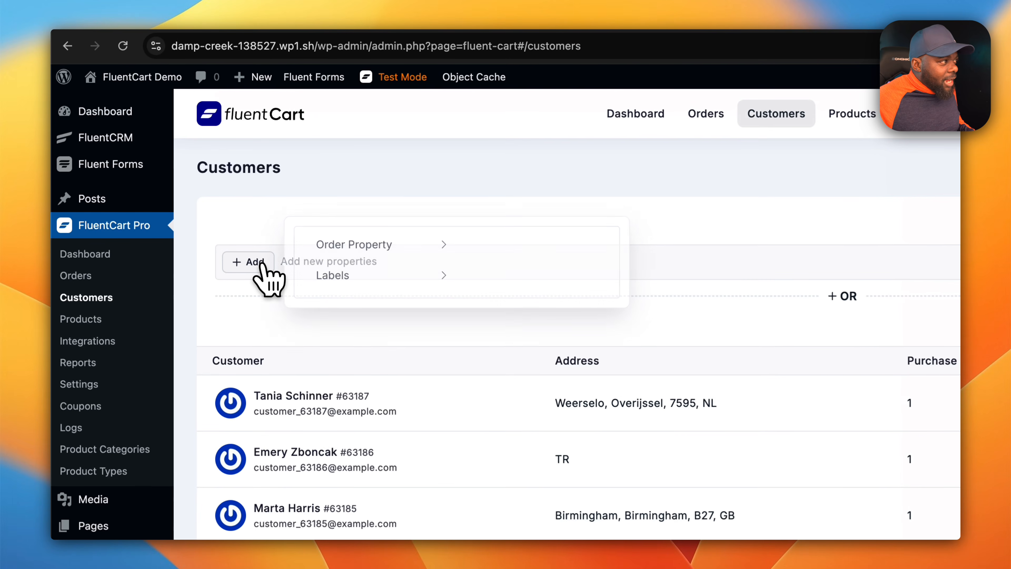
pyautogui.click(404, 249)
pyautogui.click(485, 247)
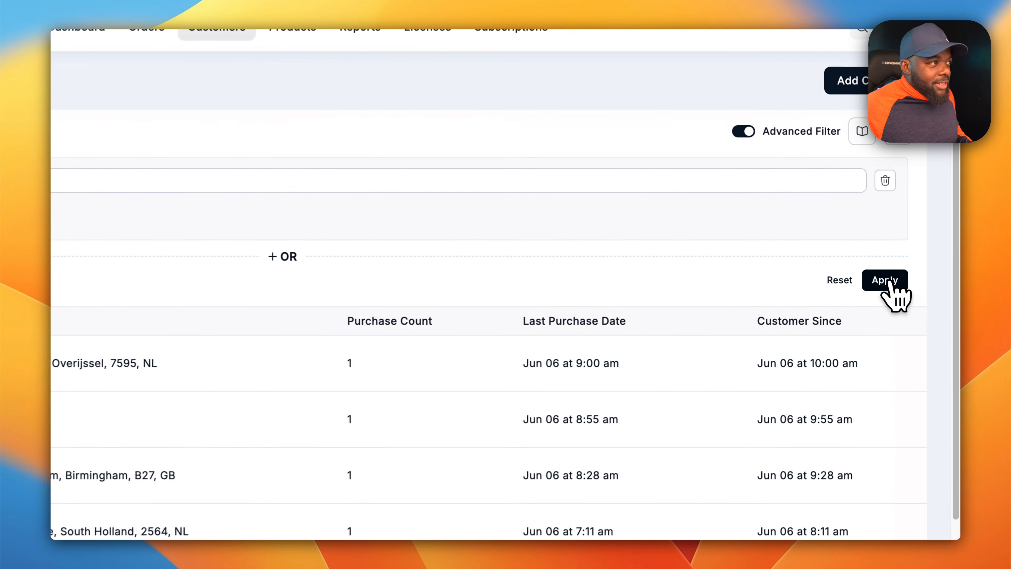
pyautogui.click(888, 282)
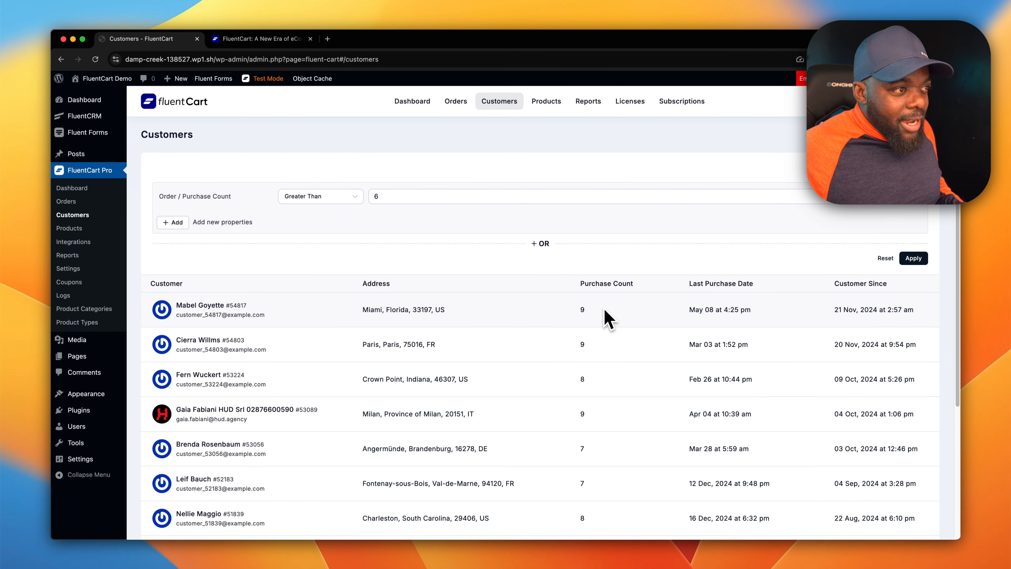
pyautogui.scroll(-5, 641, 462)
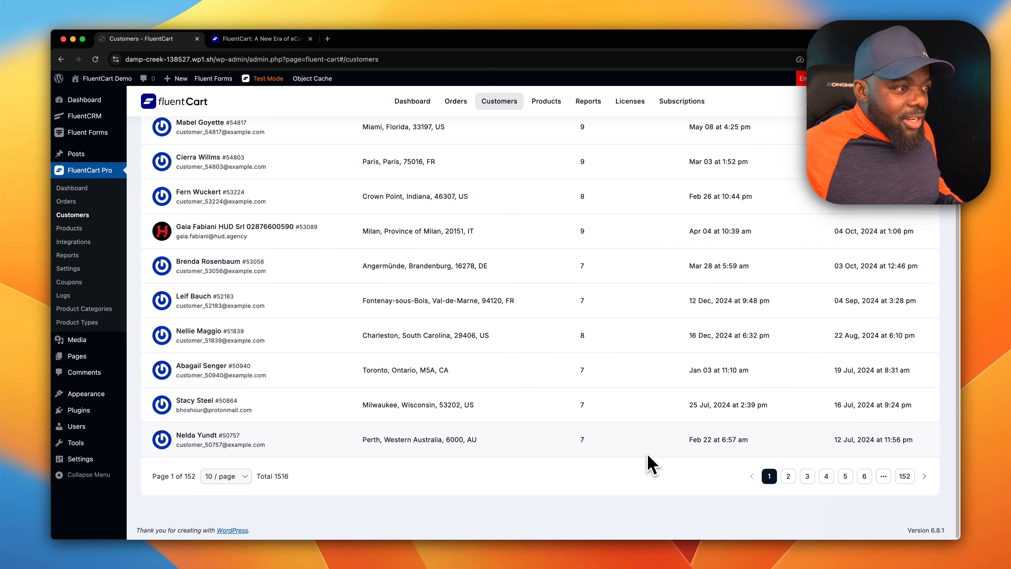
pyautogui.scroll(5, 653, 462)
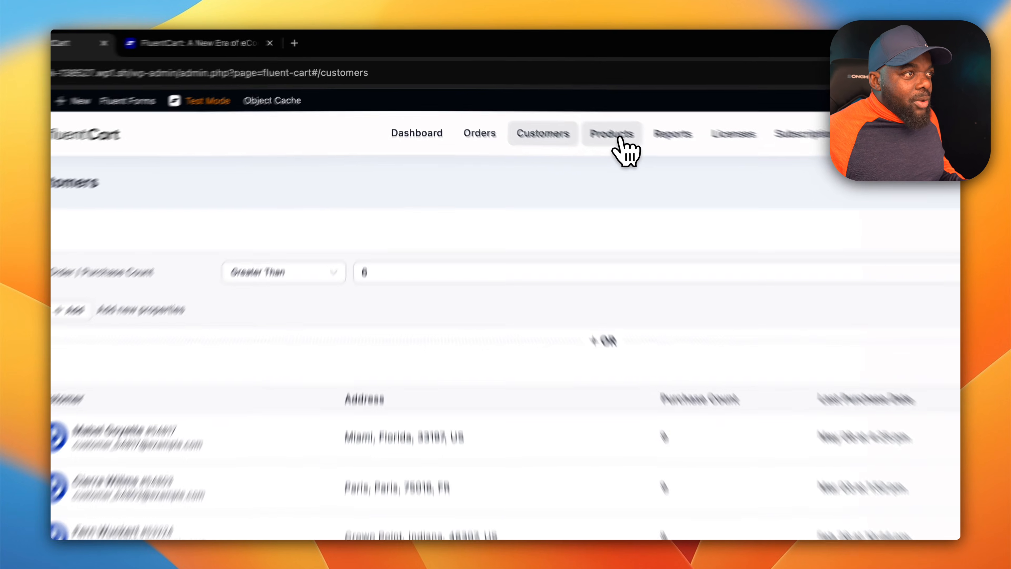
# Step: Enable the advanced filter on the products list and add an Order Count condition from the order properties
pyautogui.click(619, 140)
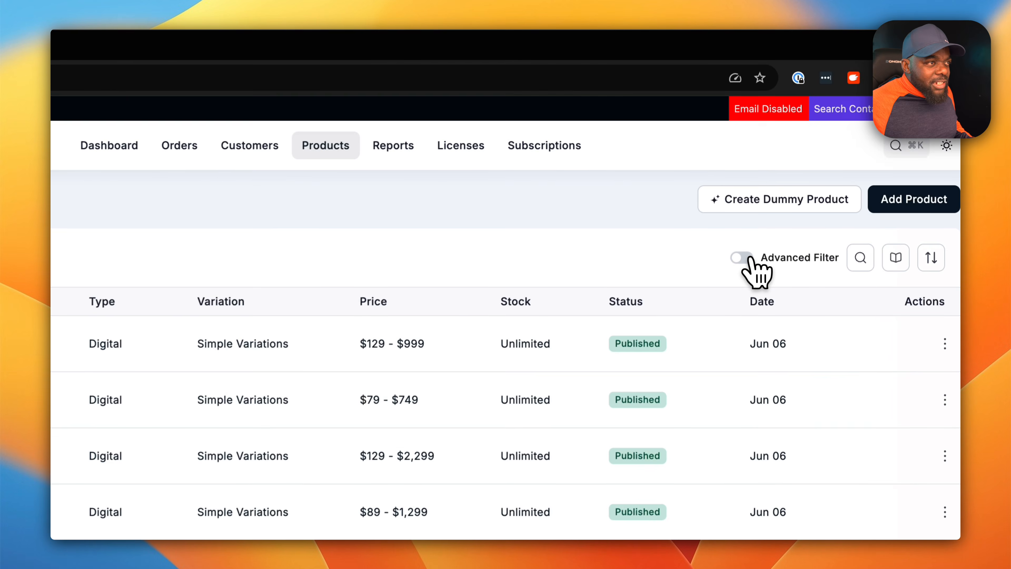
pyautogui.click(804, 170)
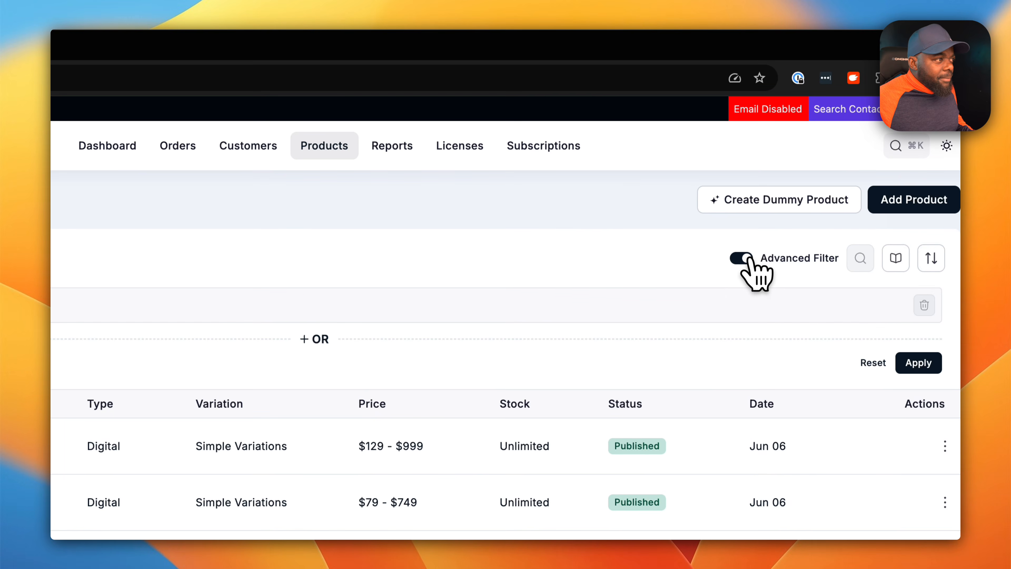
pyautogui.click(113, 302)
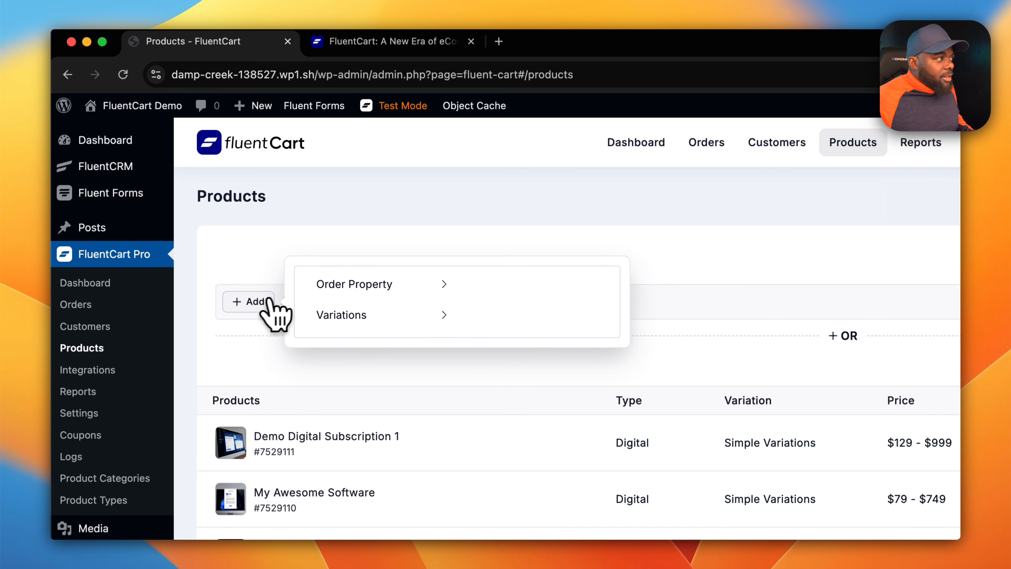
pyautogui.click(396, 288)
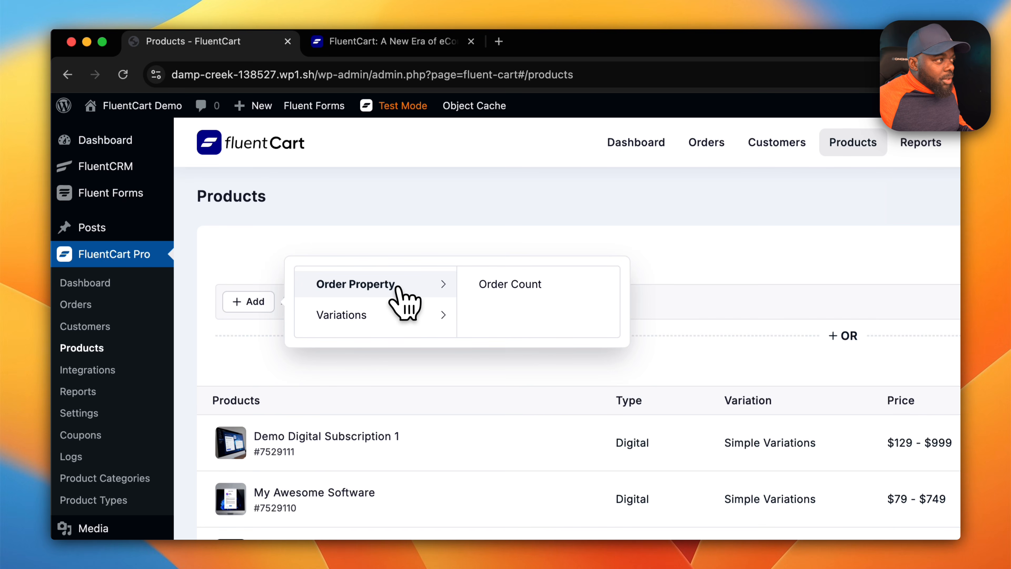
pyautogui.click(502, 288)
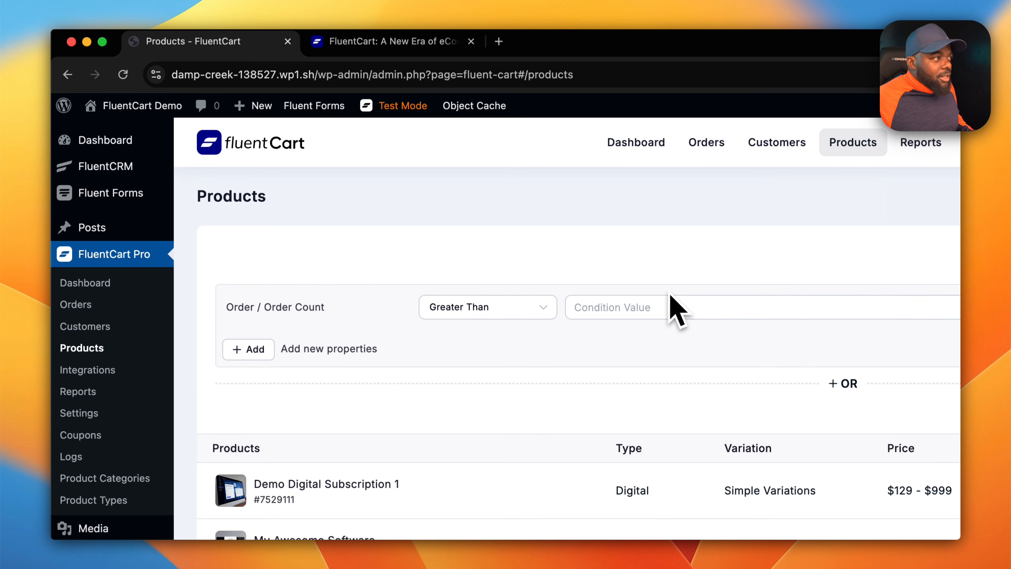
# Step: View the store's reporting overview and go back to the products list
pyautogui.click(736, 144)
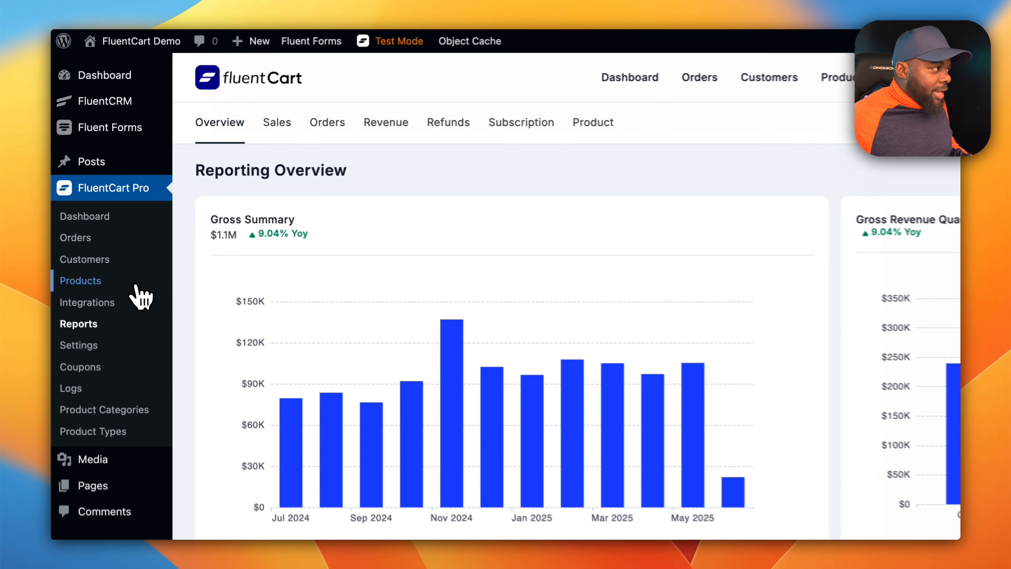
pyautogui.click(105, 232)
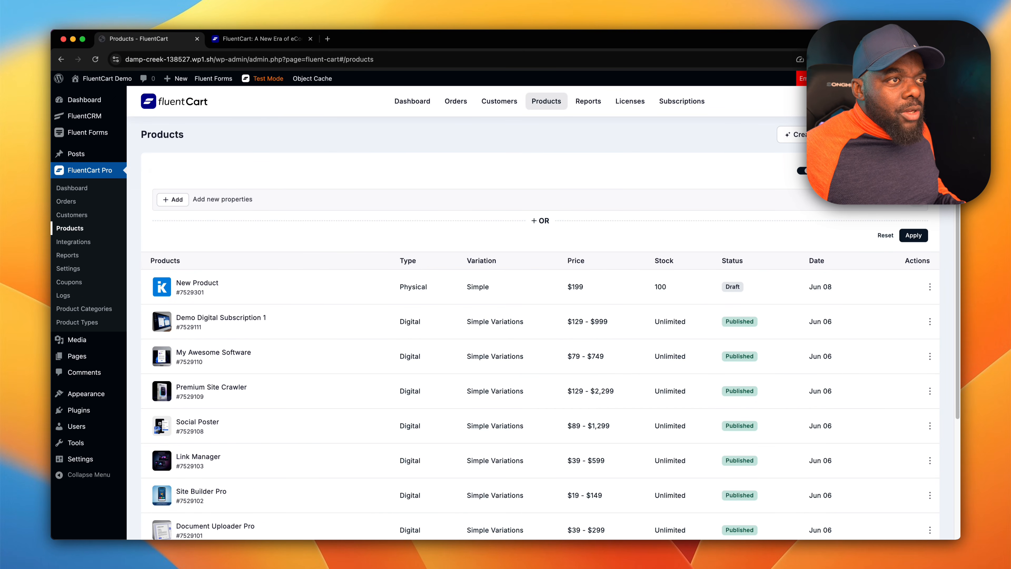
# Step: Add a new physical product titled "My Mak Product"
pyautogui.click(903, 138)
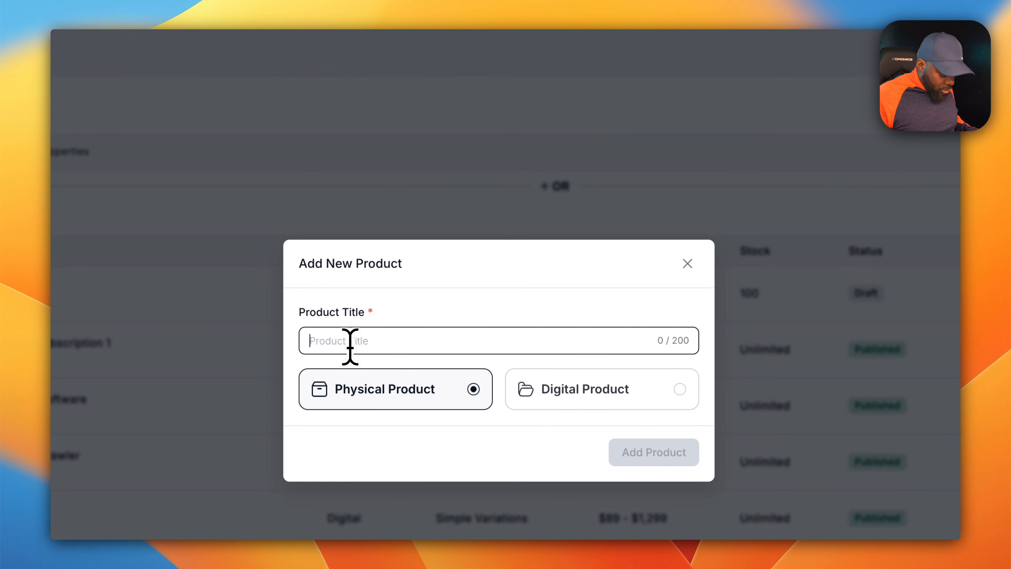
pyautogui.write('My Mak Product')
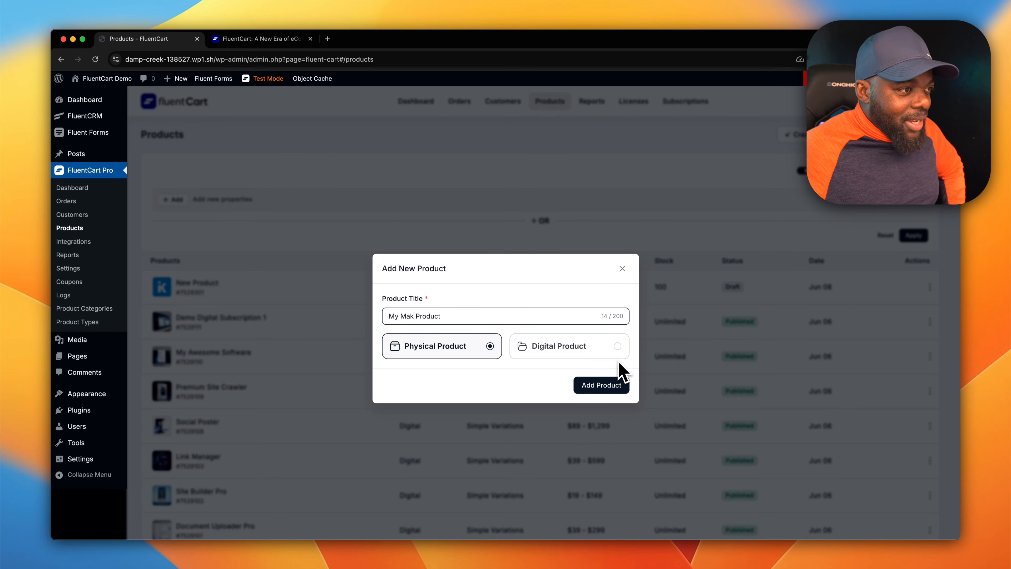
pyautogui.click(609, 387)
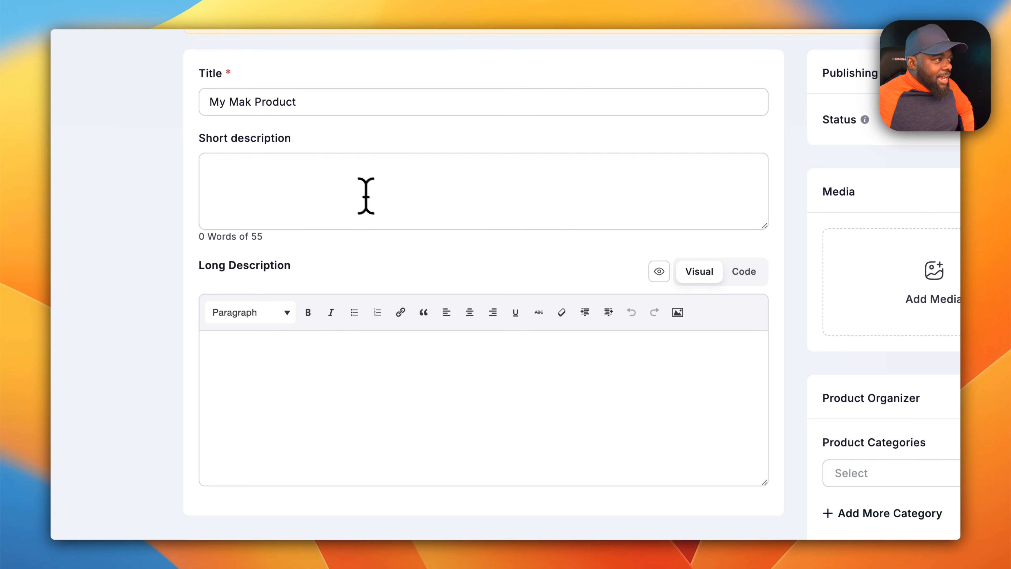
# Step: Fill the product's short and long descriptions with the two-paragraph Lorem ipsum placeholder text
pyautogui.click(344, 179)
pyautogui.write('Lorem ipsum dolor sit amet, consectetuer adipiscing elit. Donec odio. Quisque volutpat mattis eros. Nullam malesuada erat ut turpis. Suspendisse urna nibh viverra non semper suscipit posuere a pede.  Donec nec justo eget felis facilisis fermentum.')
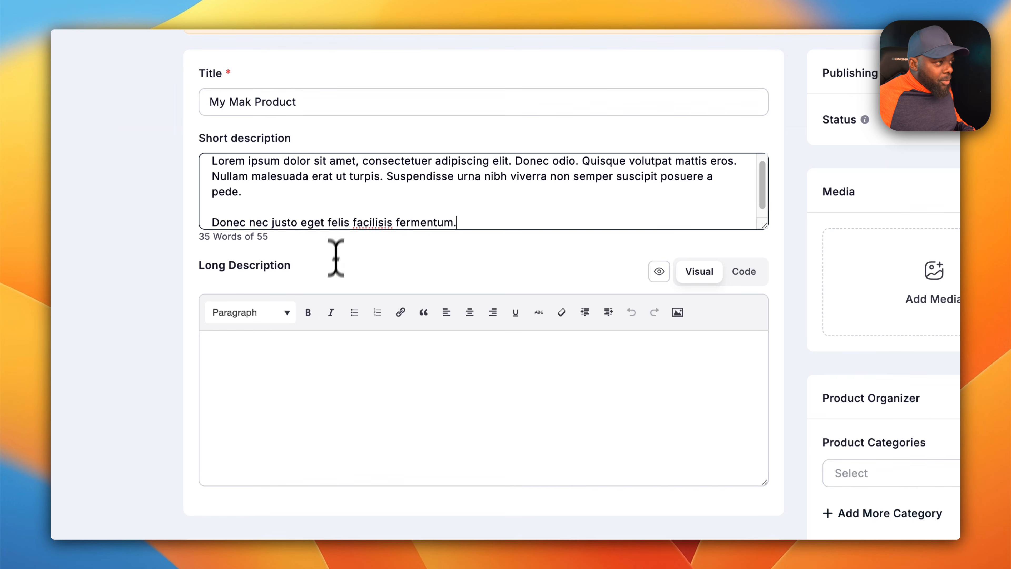
pyautogui.click(309, 367)
pyautogui.write('Lorem ipsum dolor sit amet, consectetuer adipiscing elit. Donec odio. Quisque volutpat mattis eros. Nullam malesuada erat ut turpis. Suspendisse urna nibh viverra non semper suscipit posuere a pede.  Donec nec justo eget felis facilisis fermentum.')
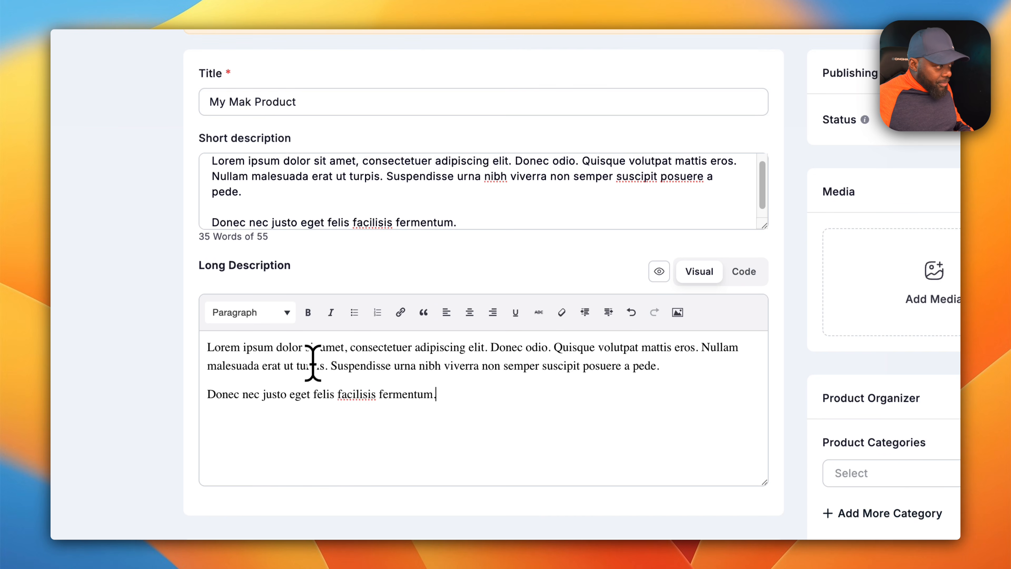
# Step: Remove the closing sentence "Donec nec justo eget felis facilisis fermentum." and its blank lines from the short description
pyautogui.click(463, 221)
pyautogui.moveTo(418, 220); pyautogui.dragTo(195, 219)
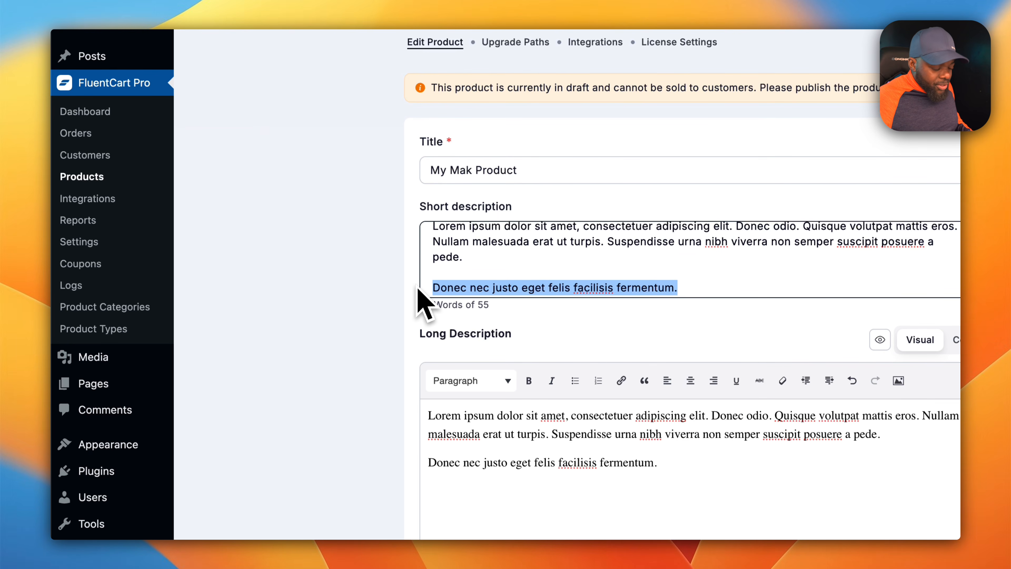
pyautogui.press('BackSpace')
pyautogui.press('BackSpace')
pyautogui.press('BackSpace')
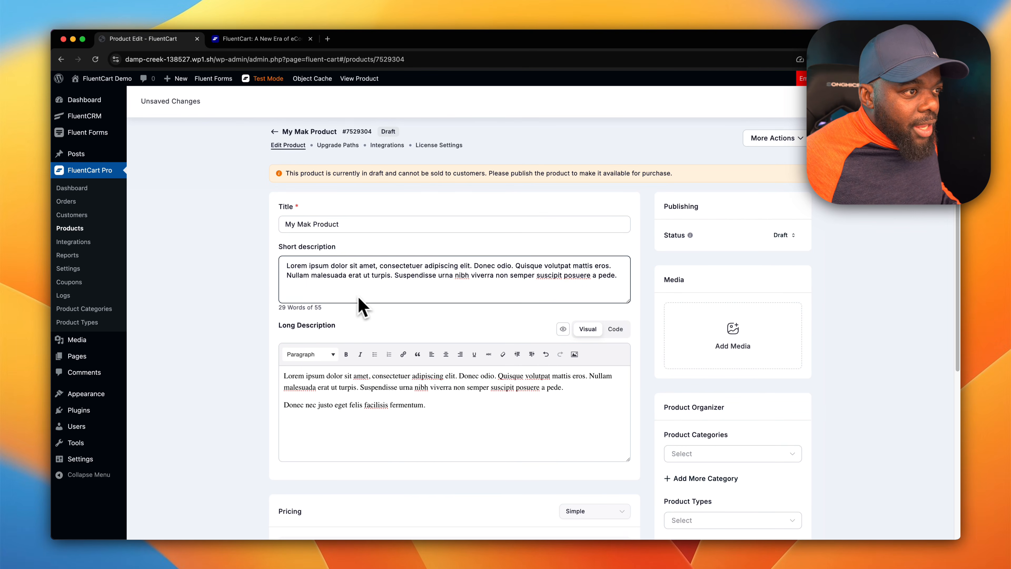
# Step: Upload pexels-geyonk-1152077.jpg from the Downloads folder and add it as the product's featured media
pyautogui.scroll(-2, 398, 319)
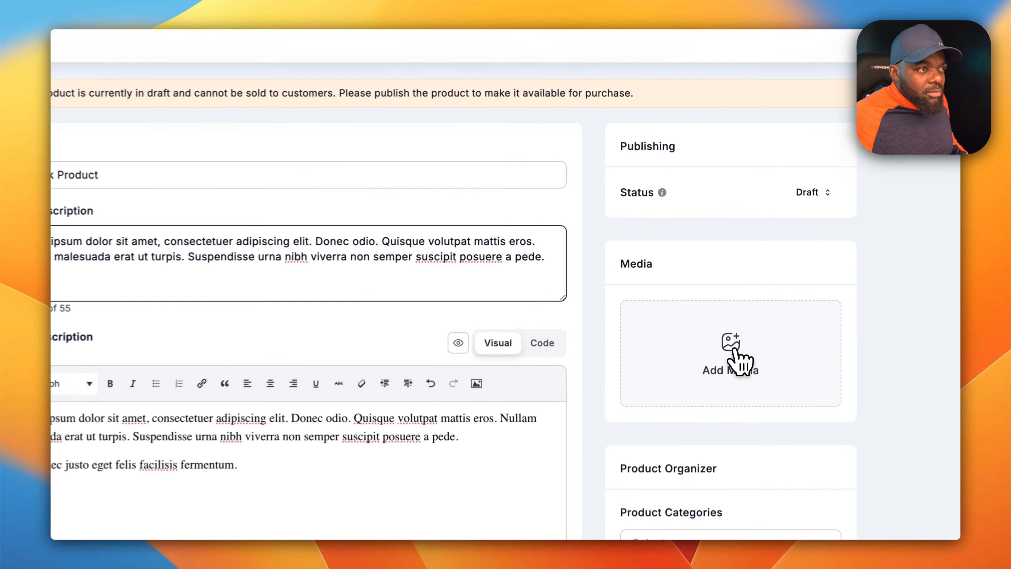
pyautogui.click(738, 304)
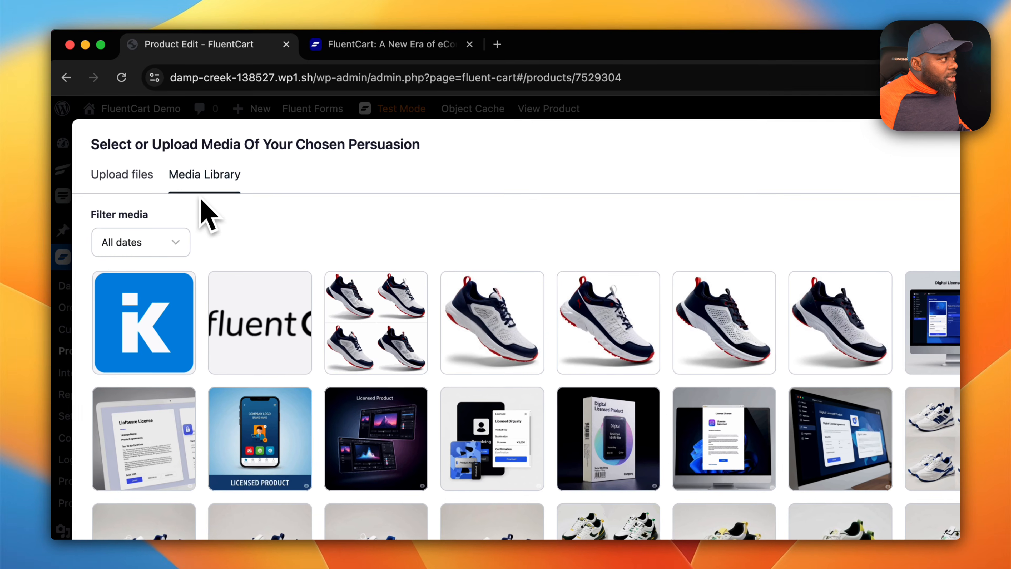
pyautogui.click(144, 178)
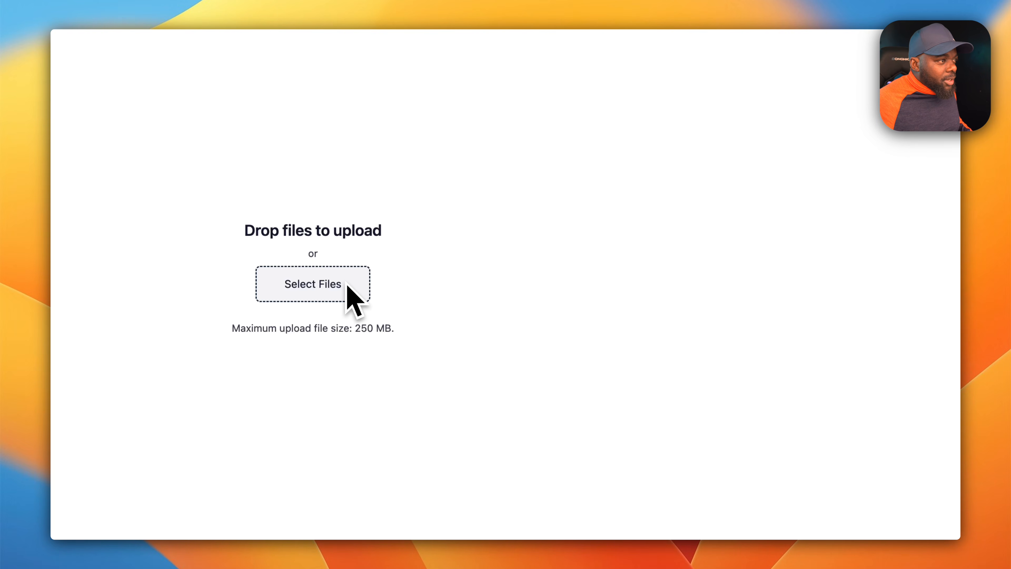
pyautogui.click(344, 290)
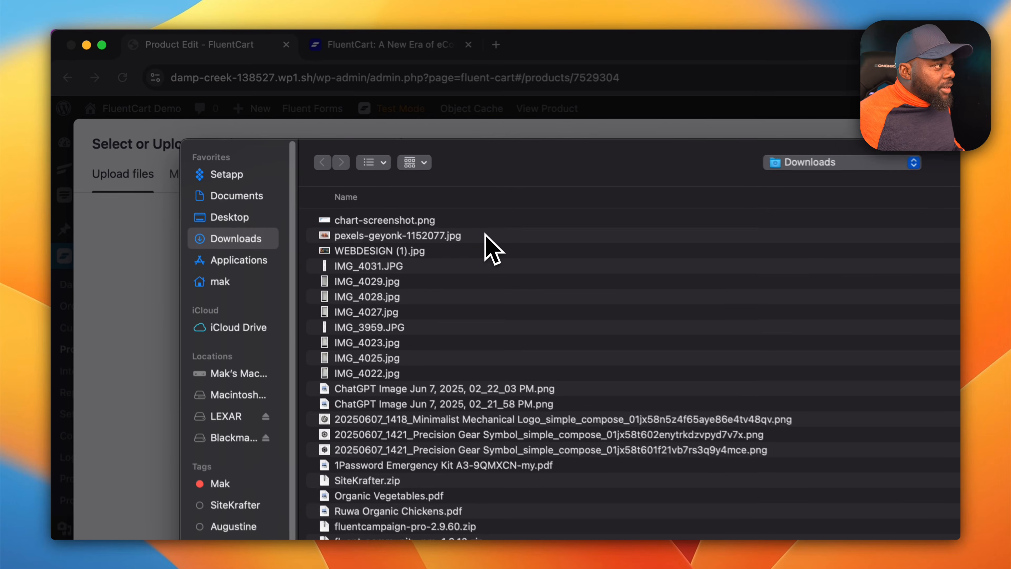
pyautogui.click(321, 157)
pyautogui.press('space')
pyautogui.press('space')
pyautogui.doubleClick(487, 236)
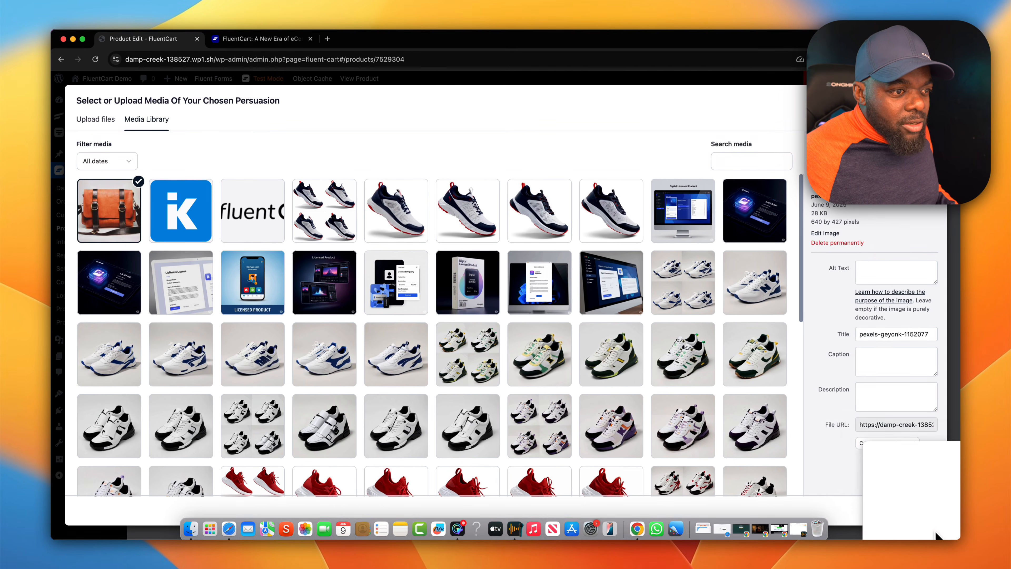
pyautogui.click(896, 510)
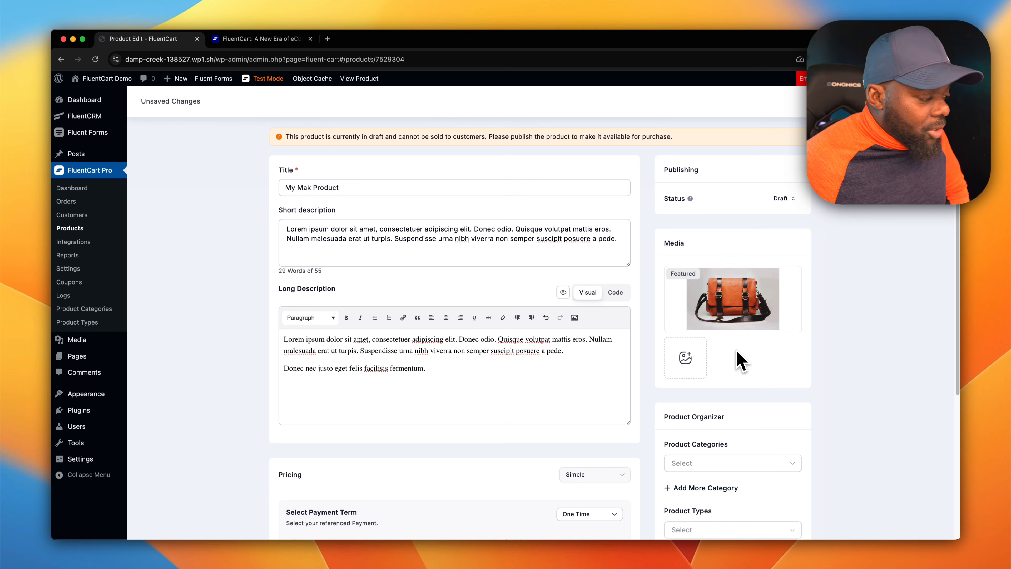
# Step: Check which pricing types are available for the product, without changing the Simple type
pyautogui.scroll(-5, 613, 394)
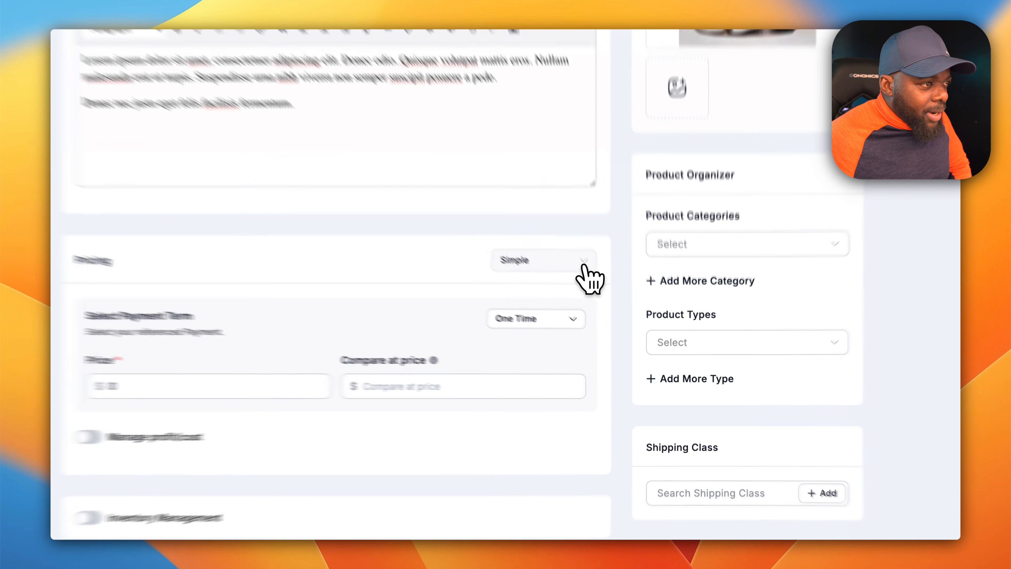
pyautogui.click(583, 265)
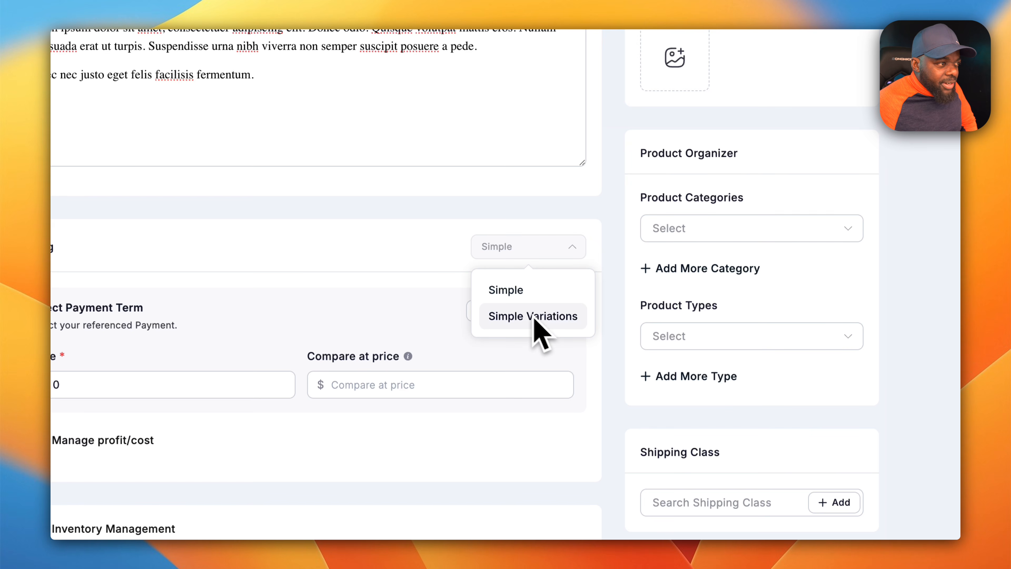
pyautogui.click(437, 258)
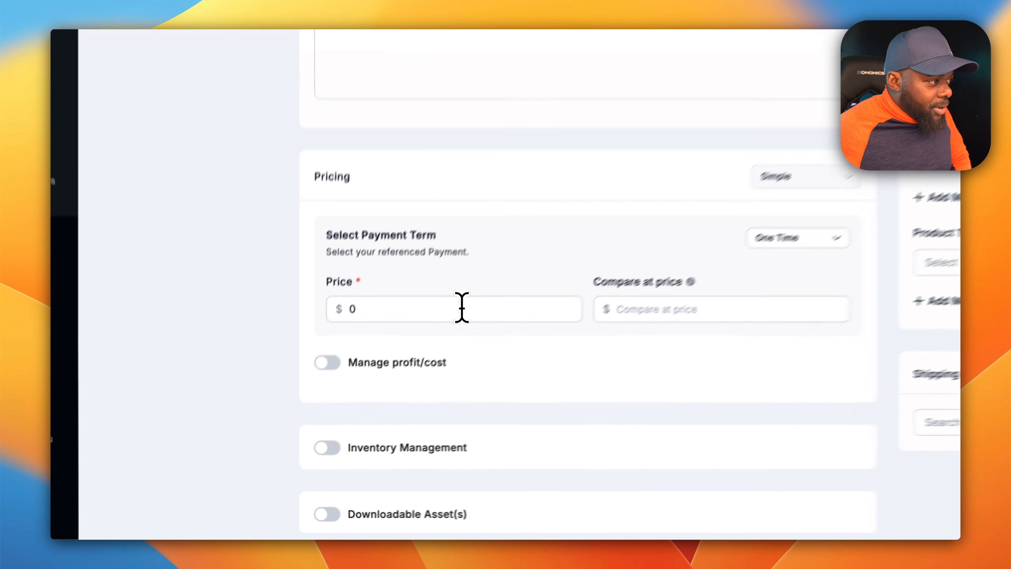
# Step: Set the product's price to $199 and its compare at price to $299
pyautogui.moveTo(308, 391); pyautogui.dragTo(295, 391)
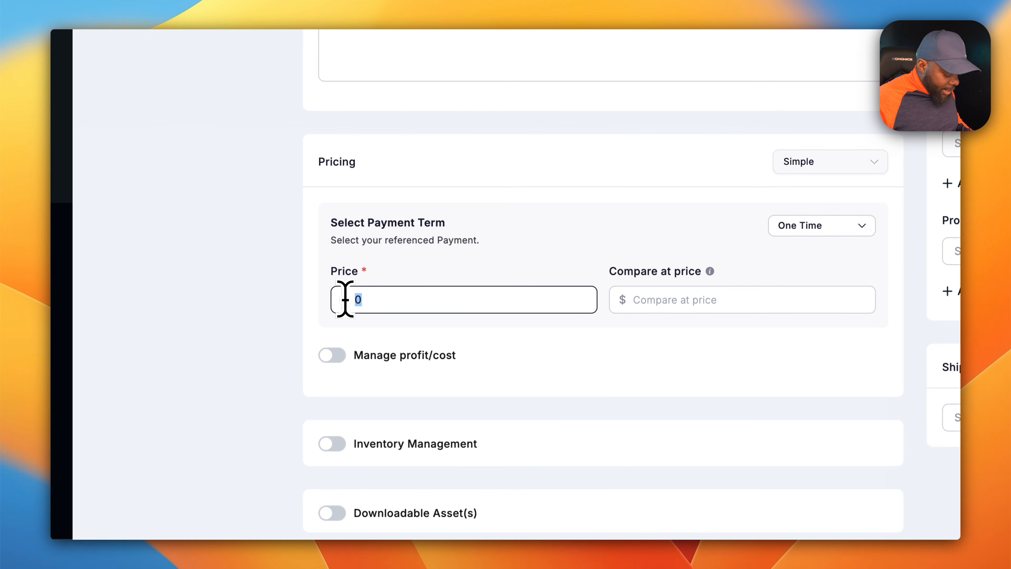
pyautogui.click(668, 296)
pyautogui.write('299')
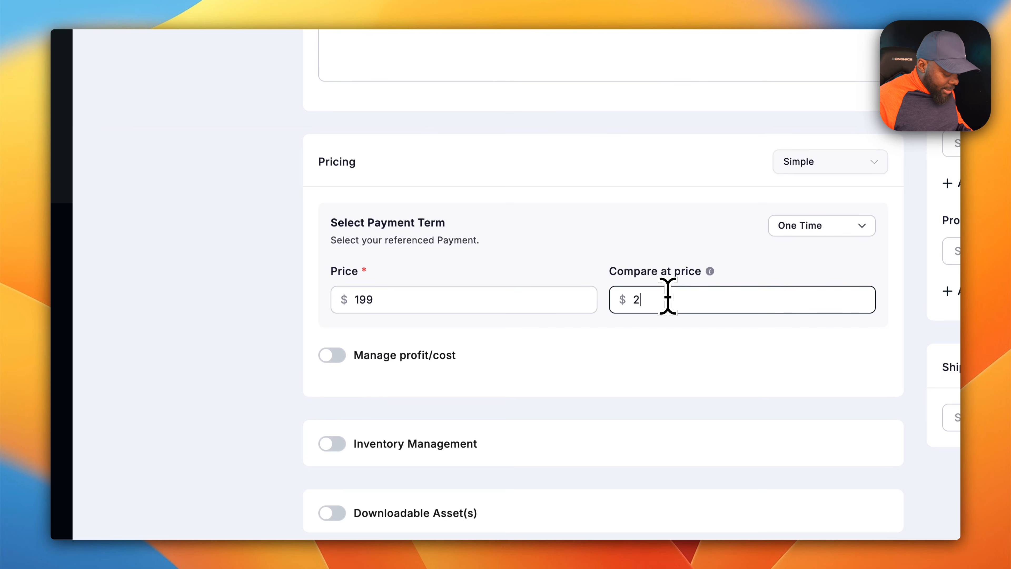
pyautogui.click(660, 347)
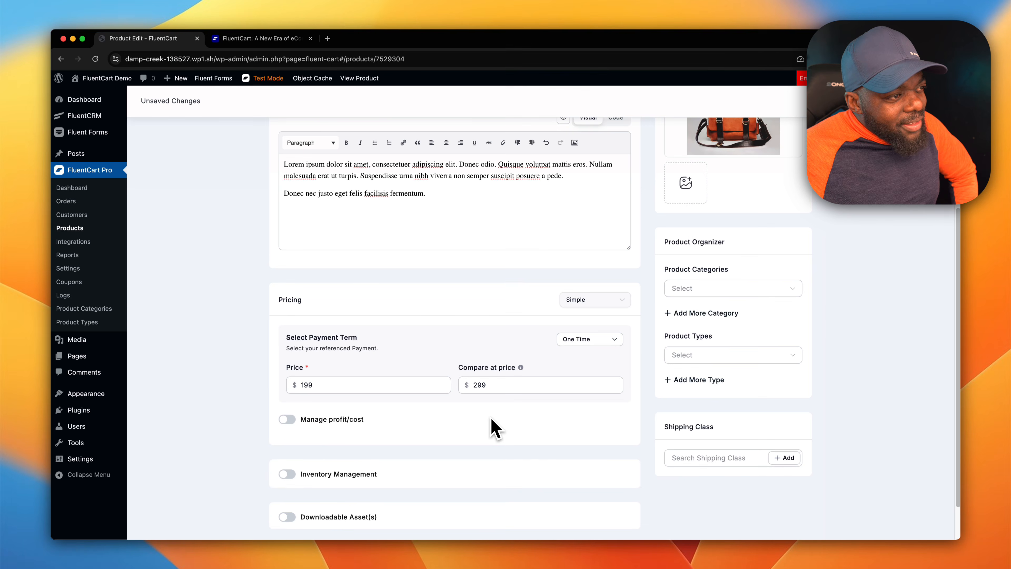
# Step: Enable profit and cost management for the product and set the cost per item to $99
pyautogui.scroll(-1, 661, 347)
pyautogui.scroll(-1, 492, 418)
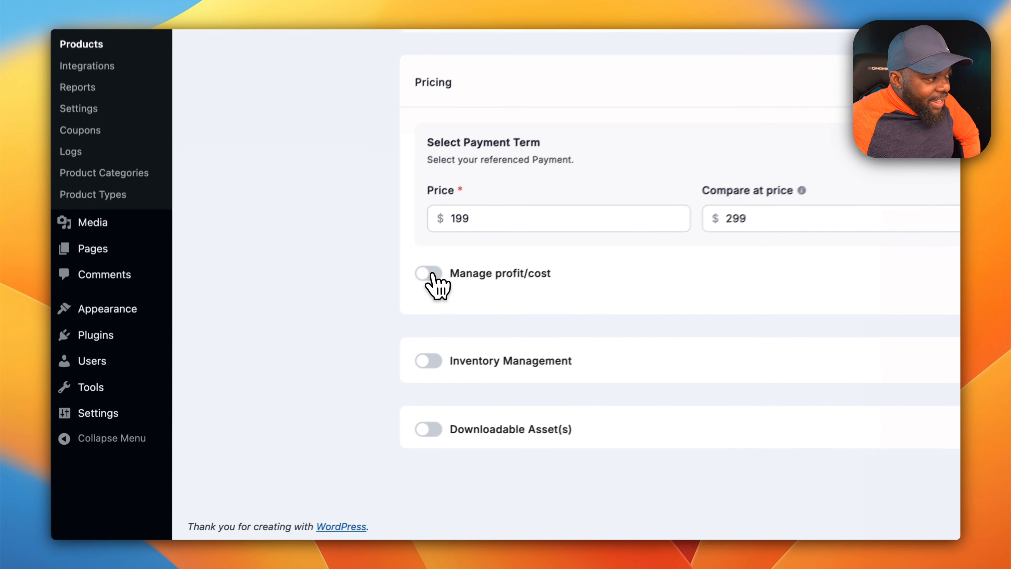
pyautogui.click(285, 373)
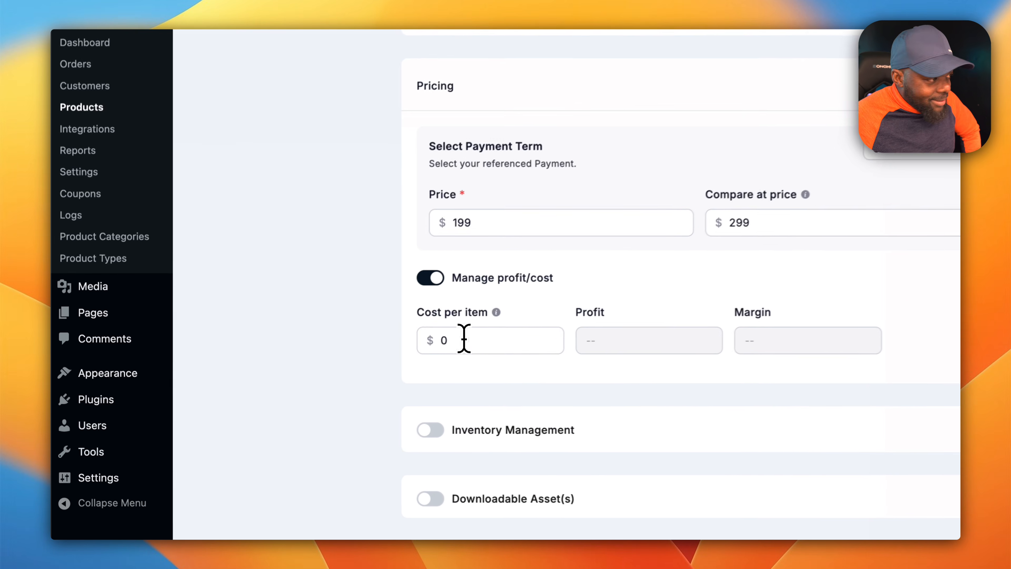
pyautogui.doubleClick(295, 373)
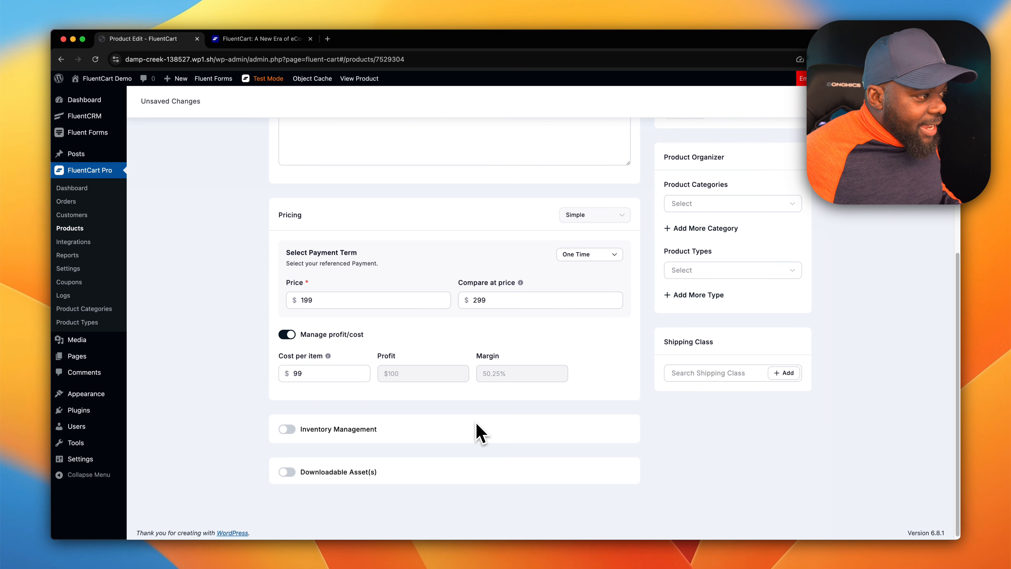
# Step: Turn on inventory management to view its stock fields and switch it off again
pyautogui.scroll(-1, 482, 430)
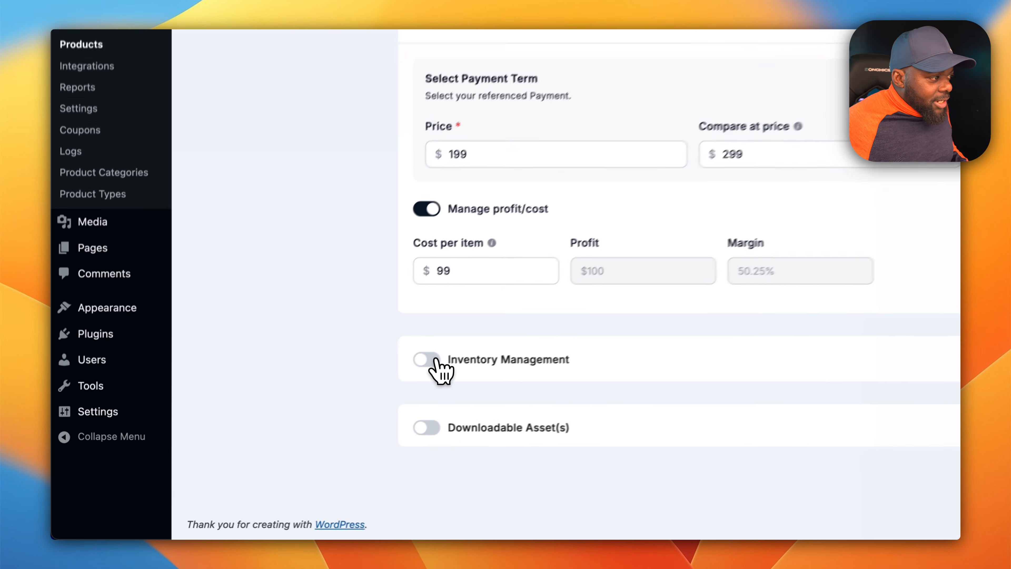
pyautogui.click(288, 426)
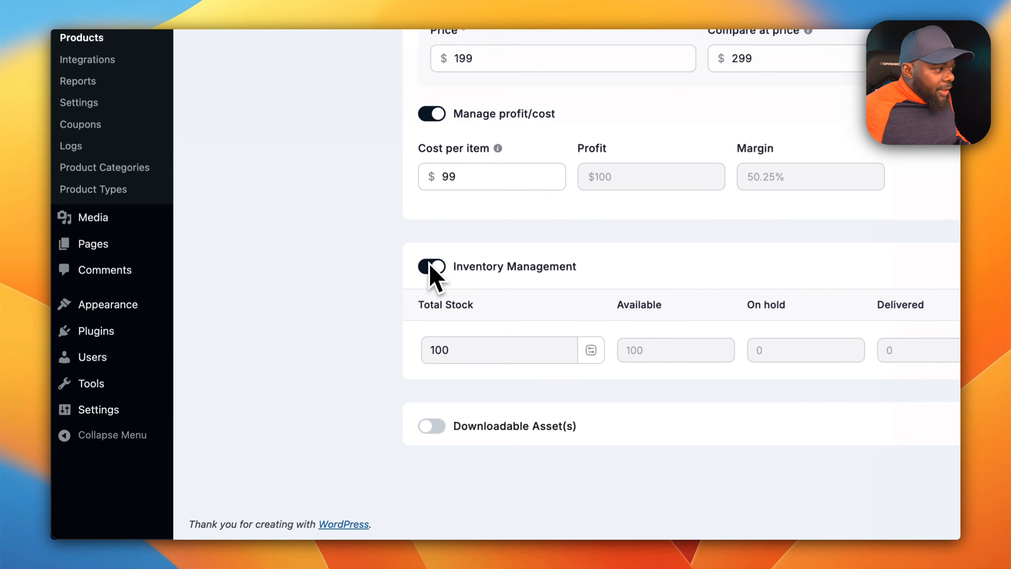
pyautogui.click(287, 370)
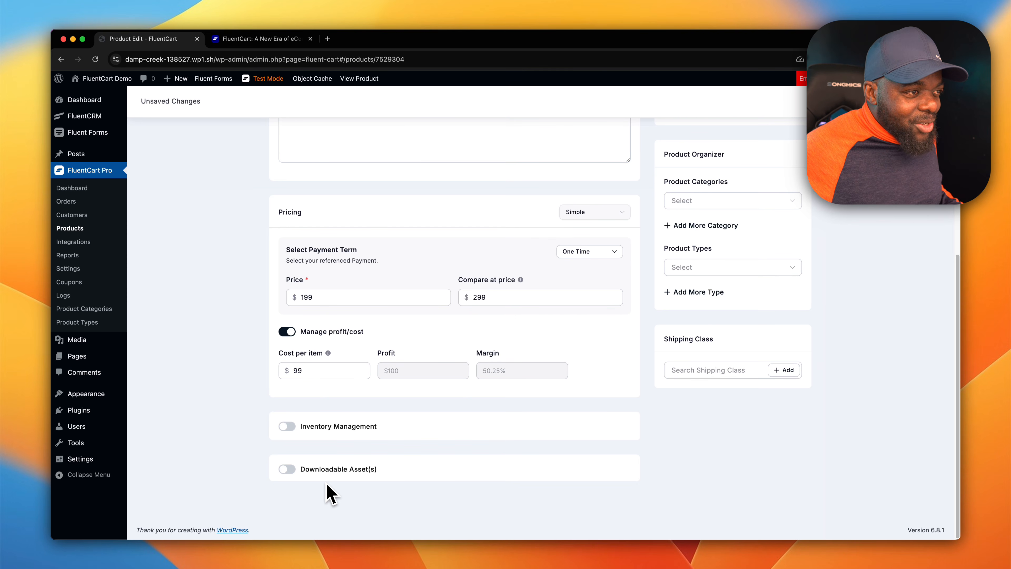
# Step: Look through the available product categories in the product organizer without selecting one
pyautogui.scroll(3, 853, 301)
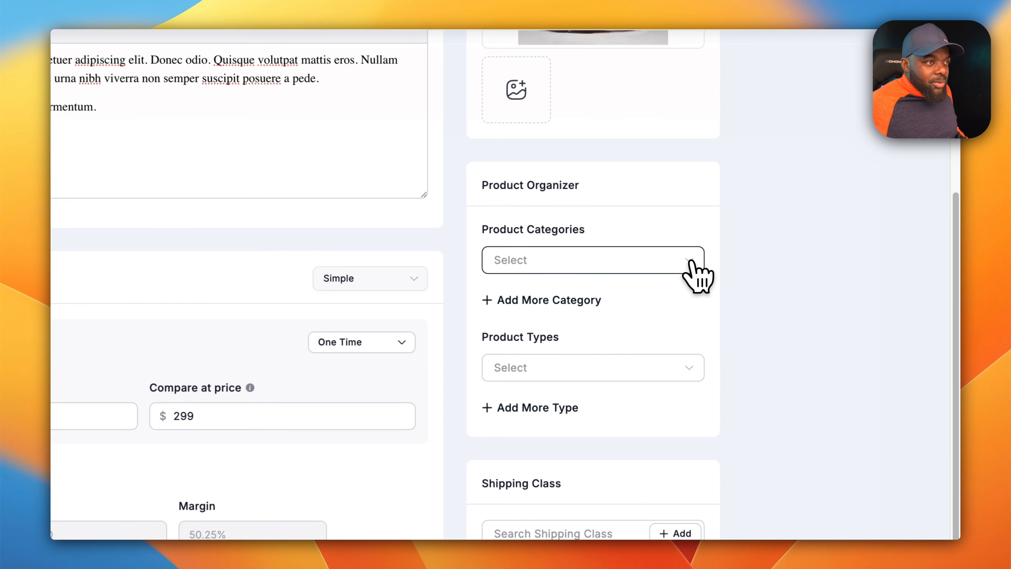
pyautogui.click(769, 262)
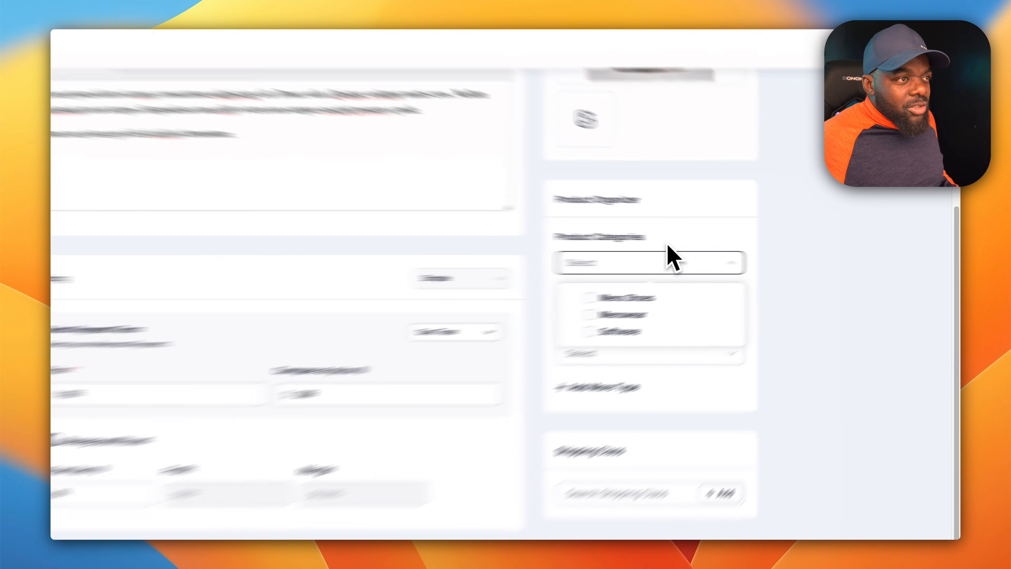
pyautogui.click(745, 260)
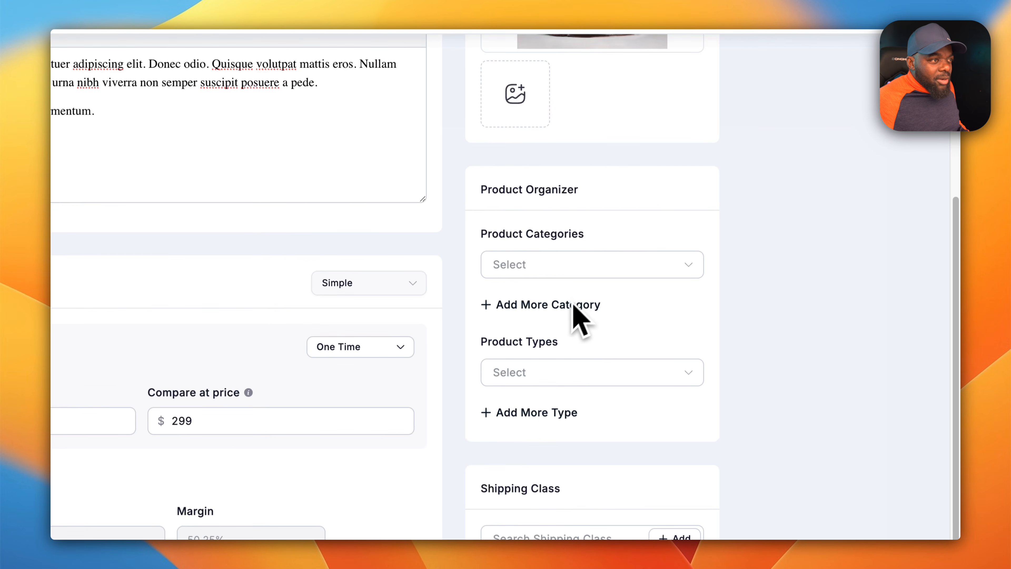
# Step: Create a product category named bags for this product and look through the available product types
pyautogui.click(555, 311)
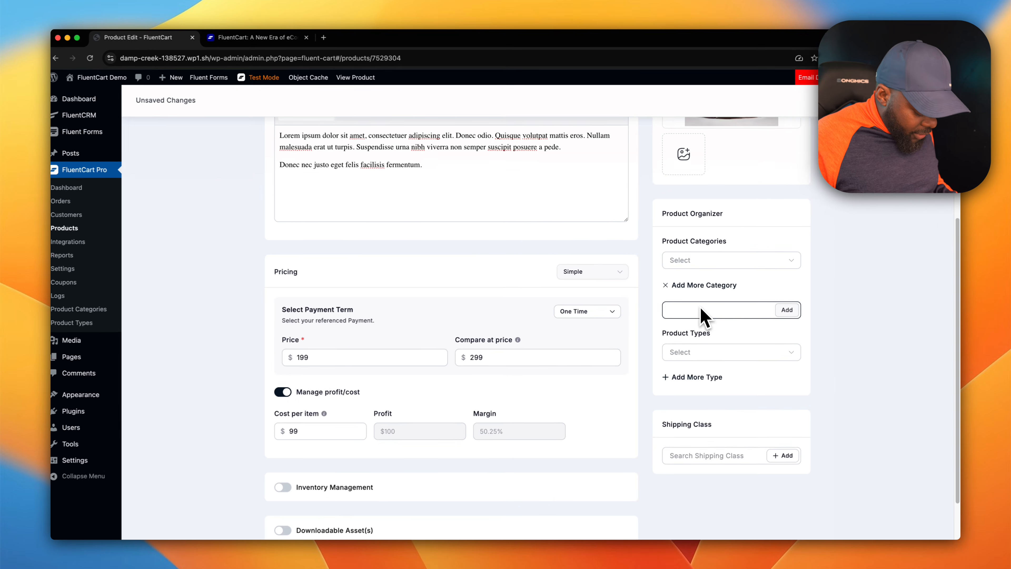
pyautogui.write('bags')
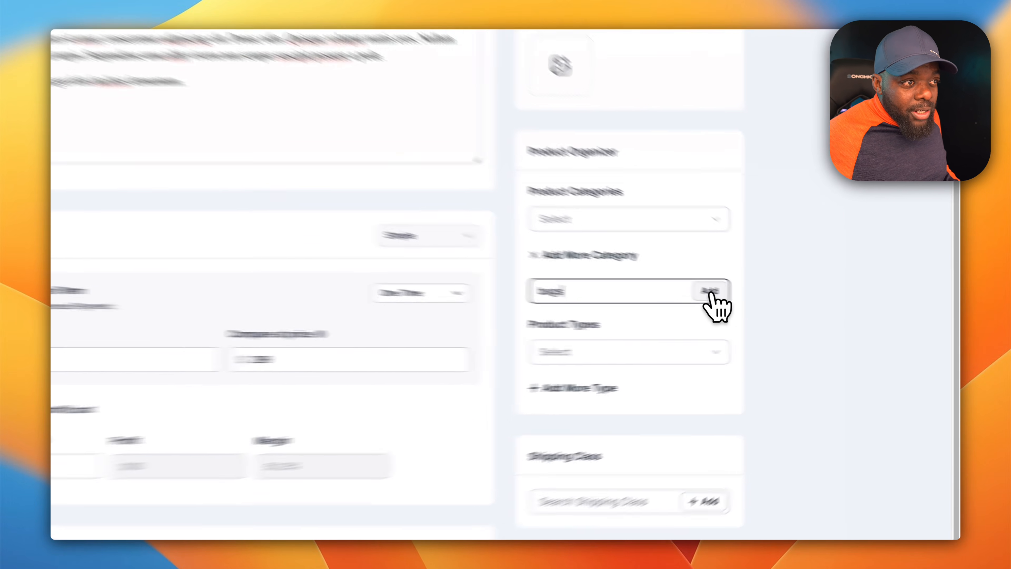
pyautogui.click(788, 309)
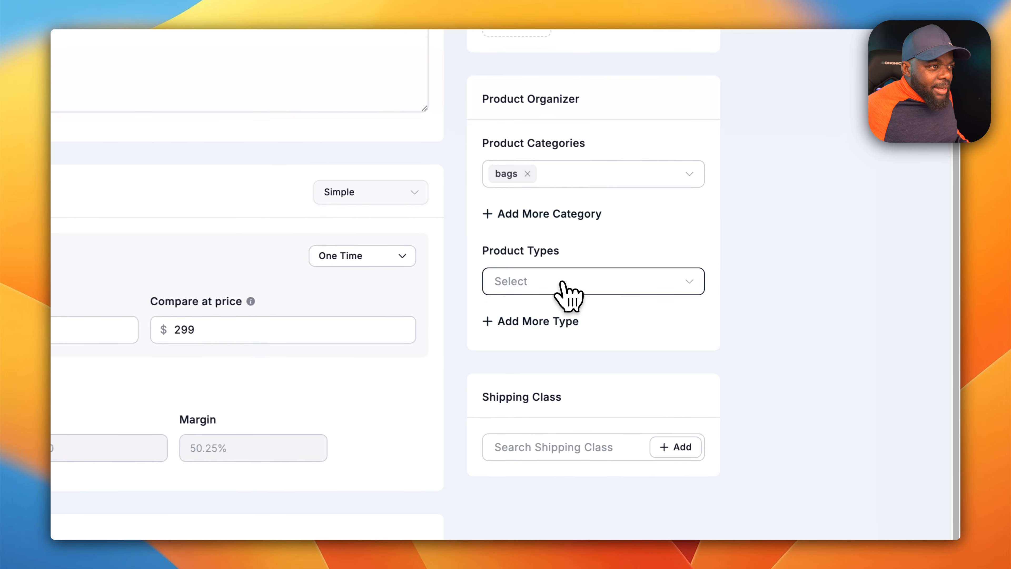
pyautogui.click(714, 327)
pyautogui.click(627, 266)
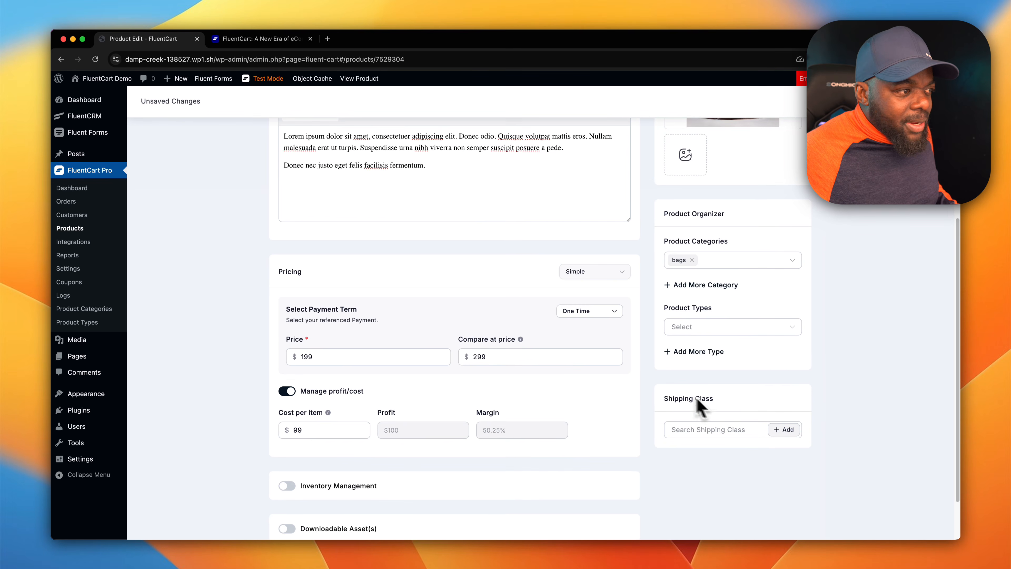
# Step: Set the product's publishing status to Publish
pyautogui.scroll(1, 343, 310)
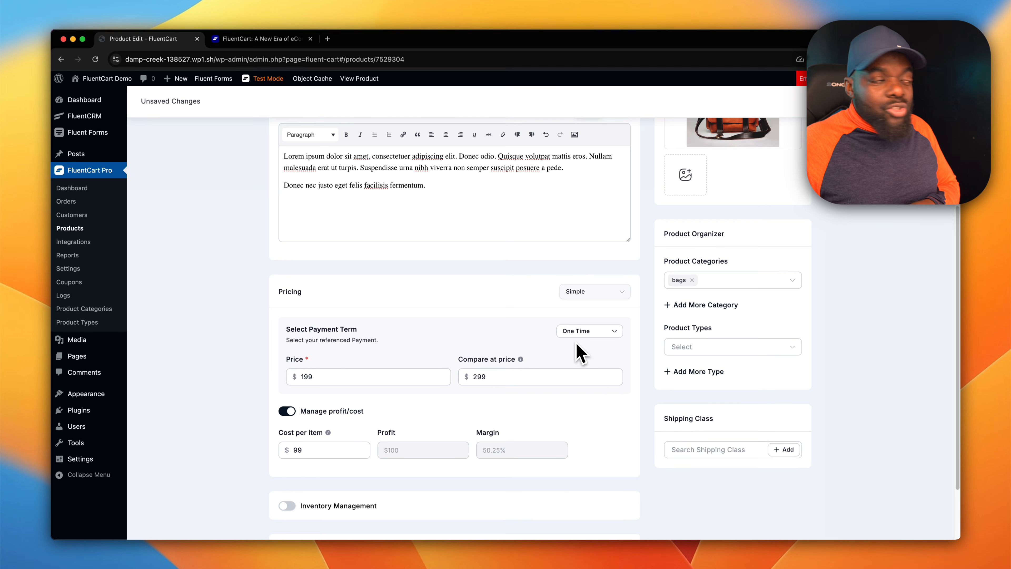
pyautogui.scroll(5, 580, 343)
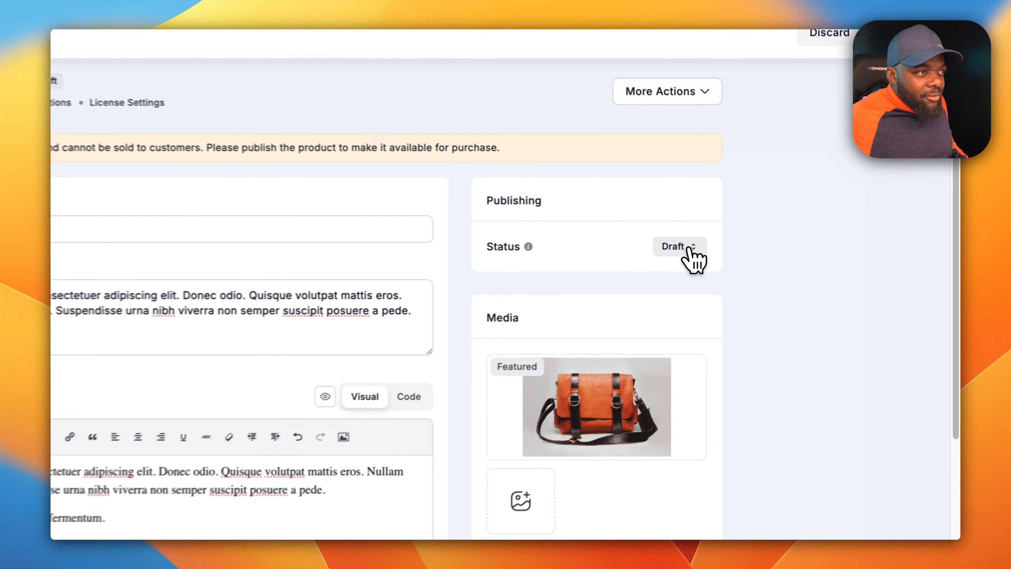
pyautogui.click(784, 236)
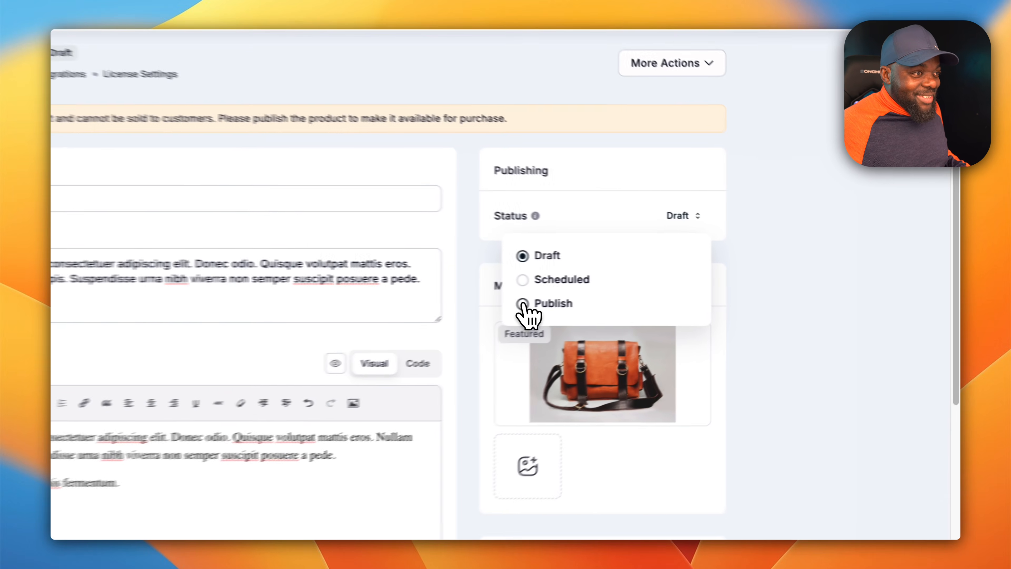
pyautogui.click(682, 291)
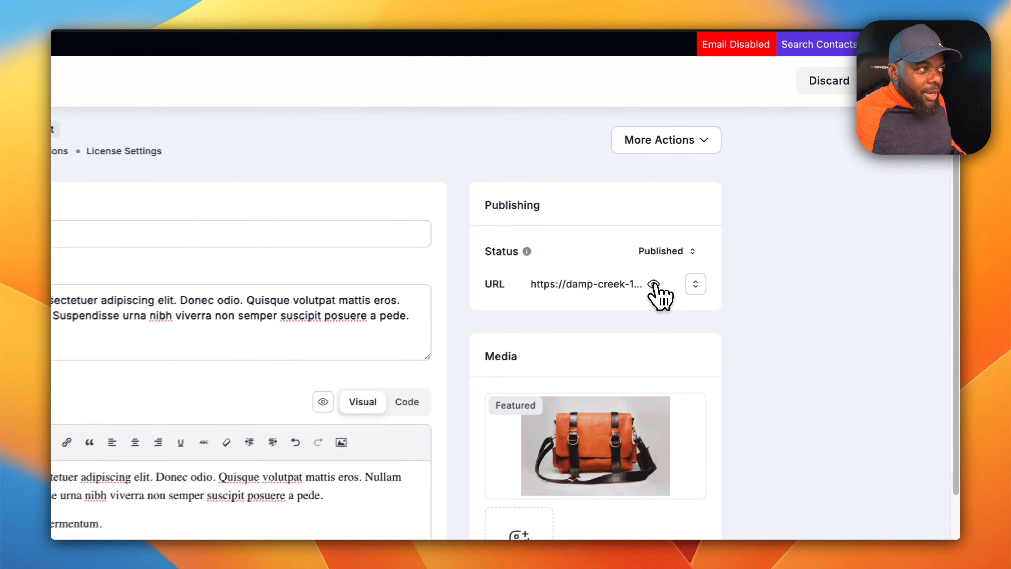
# Step: Open the product's storefront page for a preview, then return to the product editor and save the changes
pyautogui.click(770, 228)
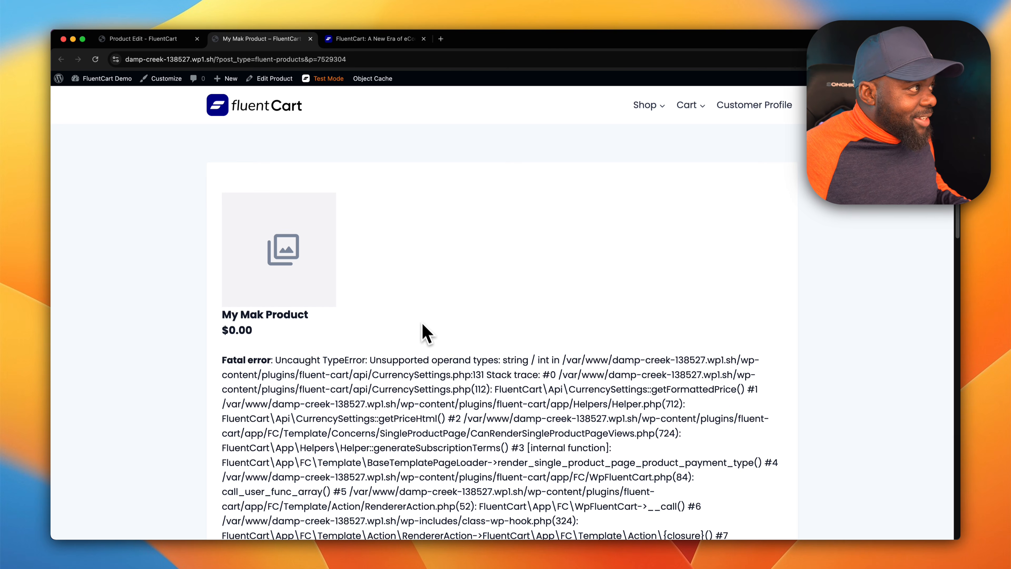
pyautogui.click(163, 39)
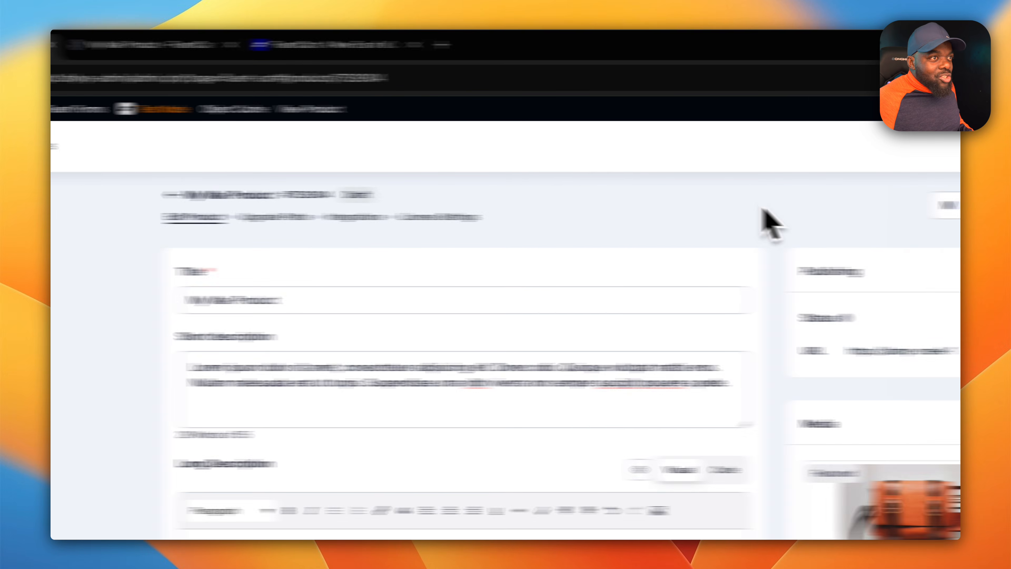
pyautogui.click(915, 147)
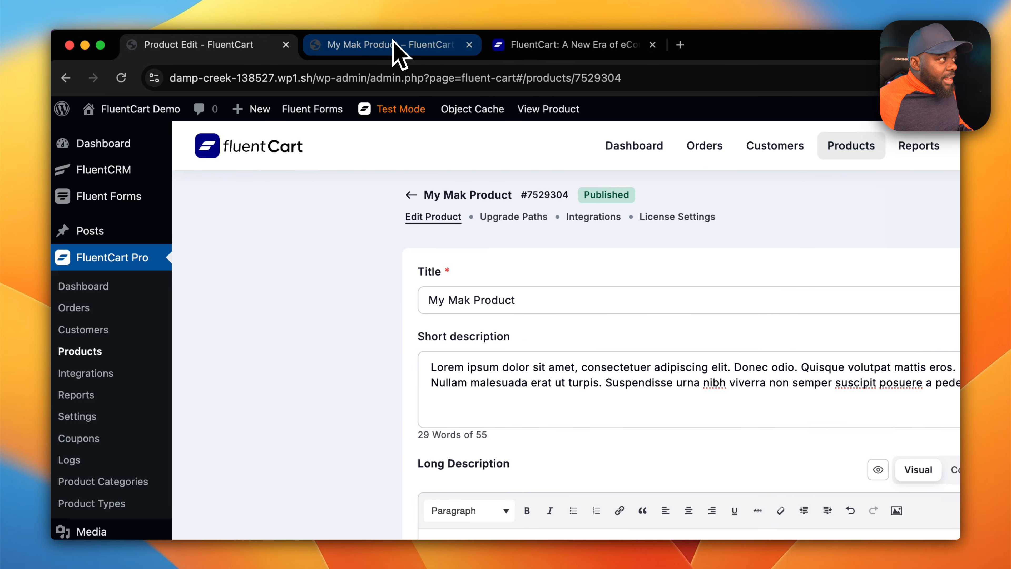
# Step: Reload the product's storefront page and examine its image, pricing and description text
pyautogui.click(400, 43)
pyautogui.click(125, 77)
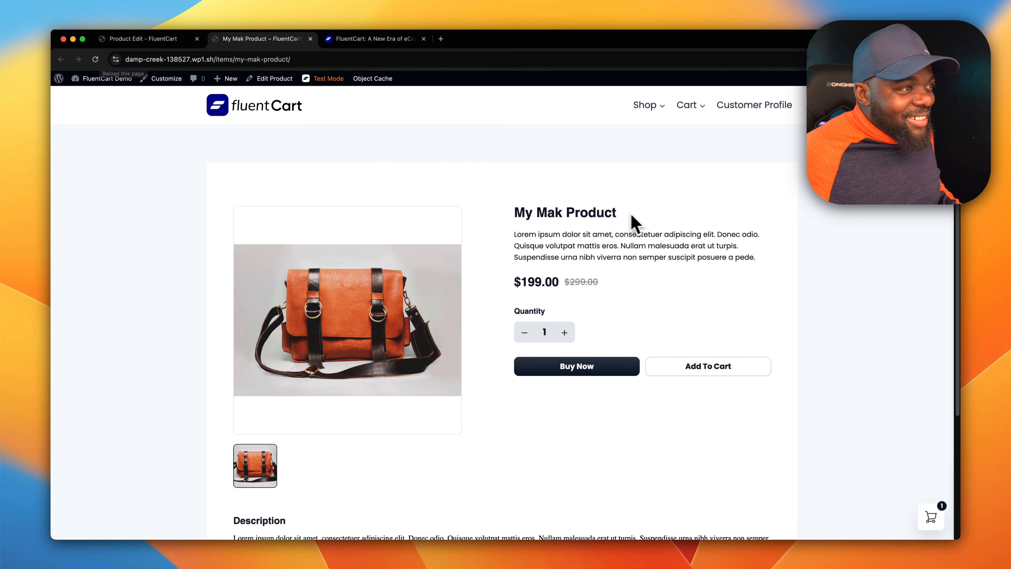
pyautogui.scroll(-2, 731, 300)
pyautogui.scroll(-5, 736, 307)
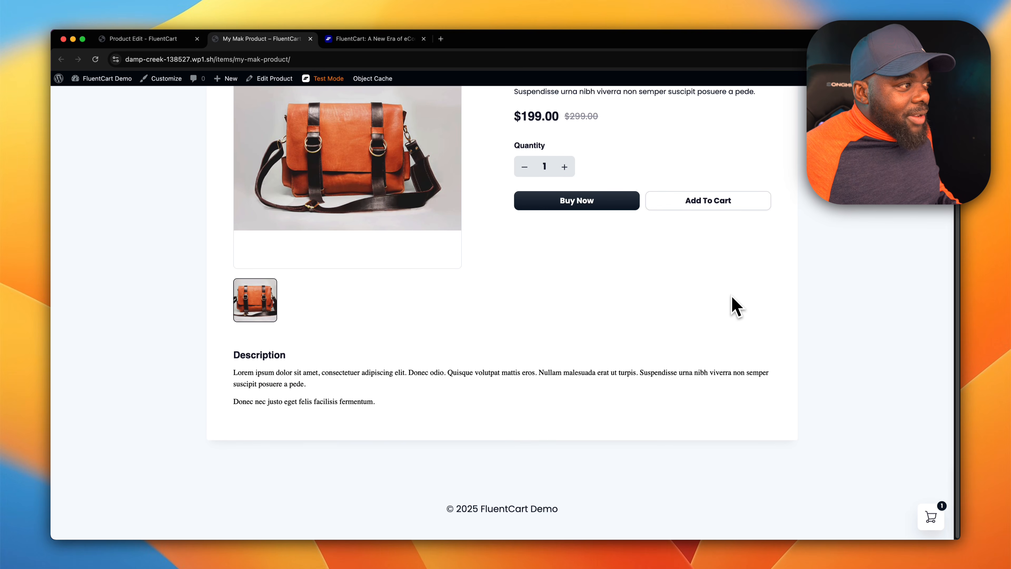
pyautogui.moveTo(360, 373); pyautogui.dragTo(532, 373)
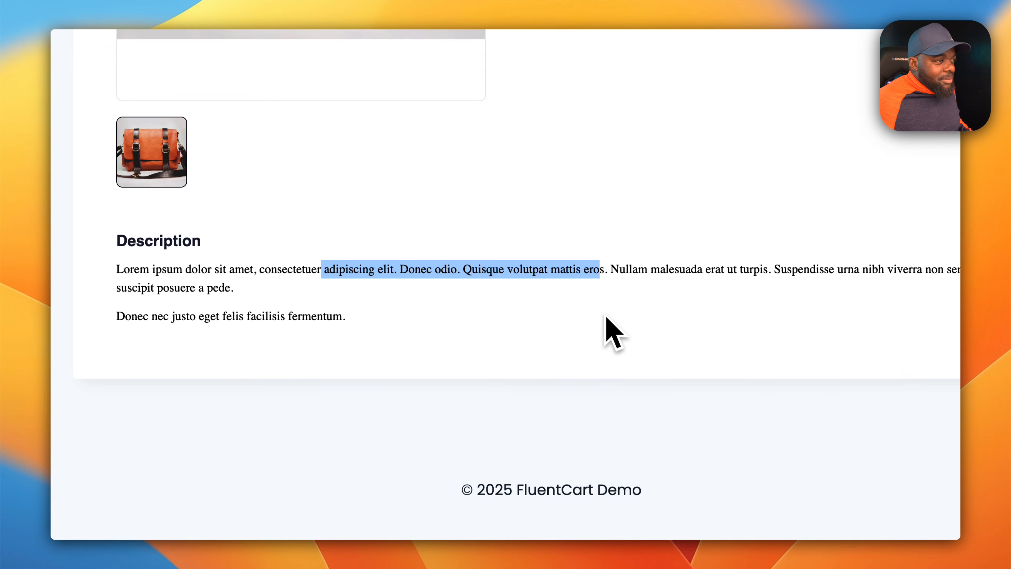
pyautogui.click(608, 323)
pyautogui.scroll(5, 688, 275)
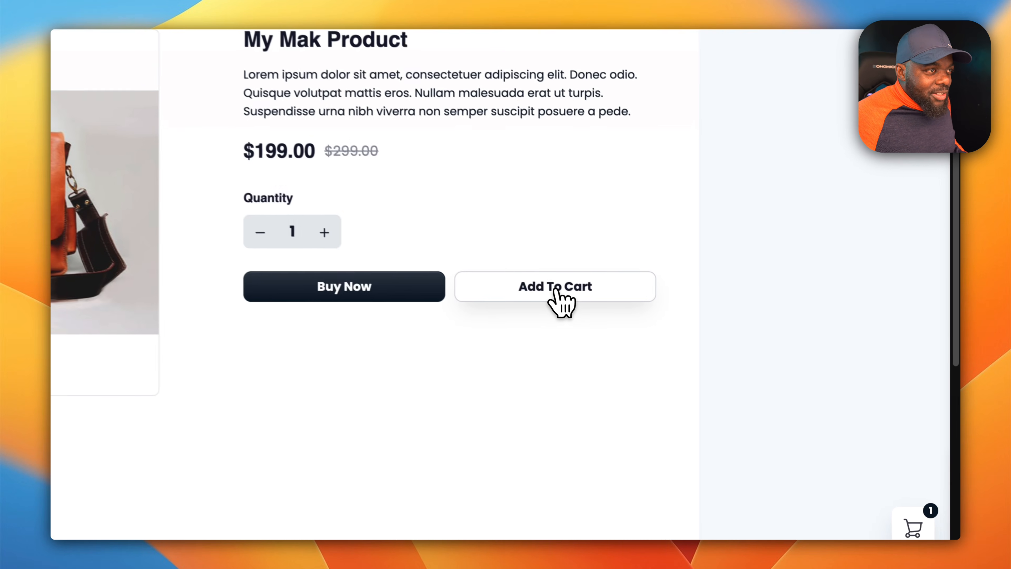
# Step: Add the new bag product to the cart and remove the white and blue sneakers from it
pyautogui.click(553, 294)
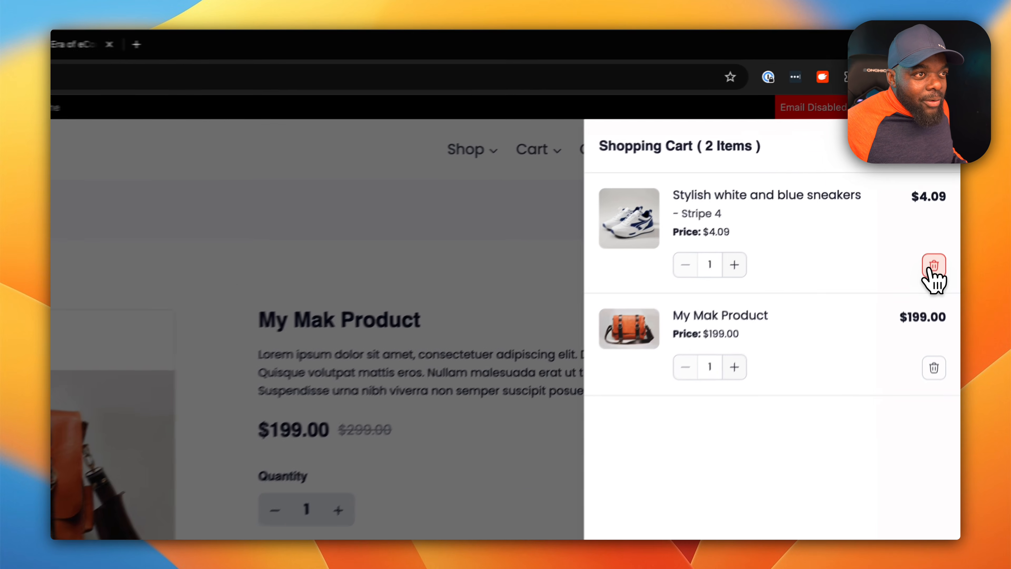
pyautogui.click(943, 178)
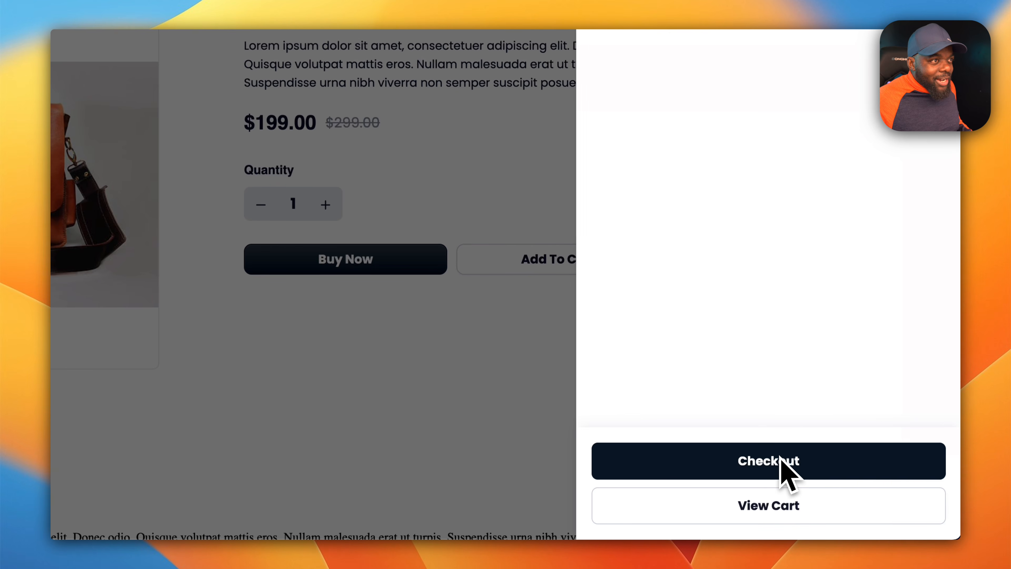
# Step: Proceed to checkout and open the coupon entry for the order without applying a code
pyautogui.click(853, 494)
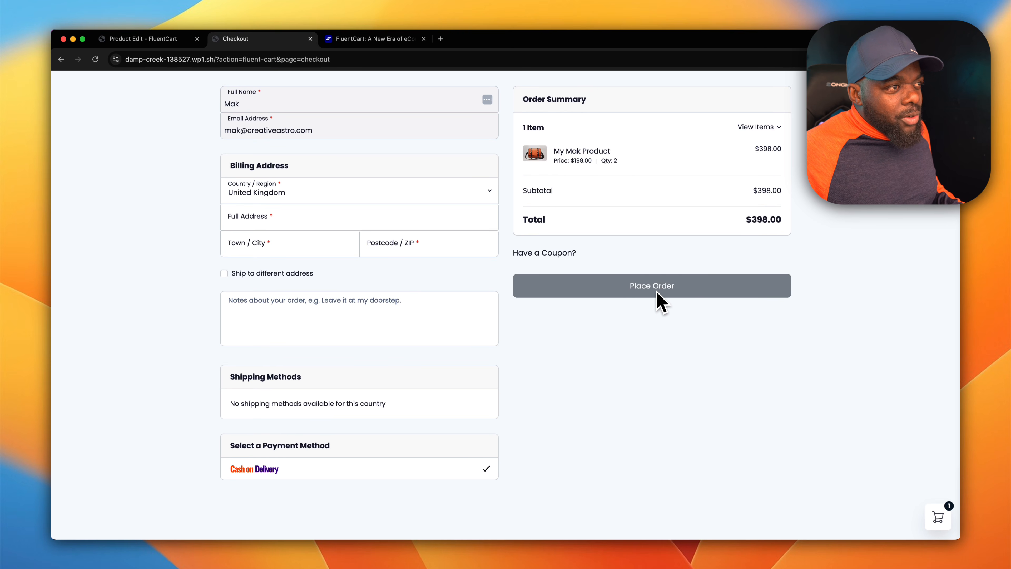
pyautogui.click(554, 253)
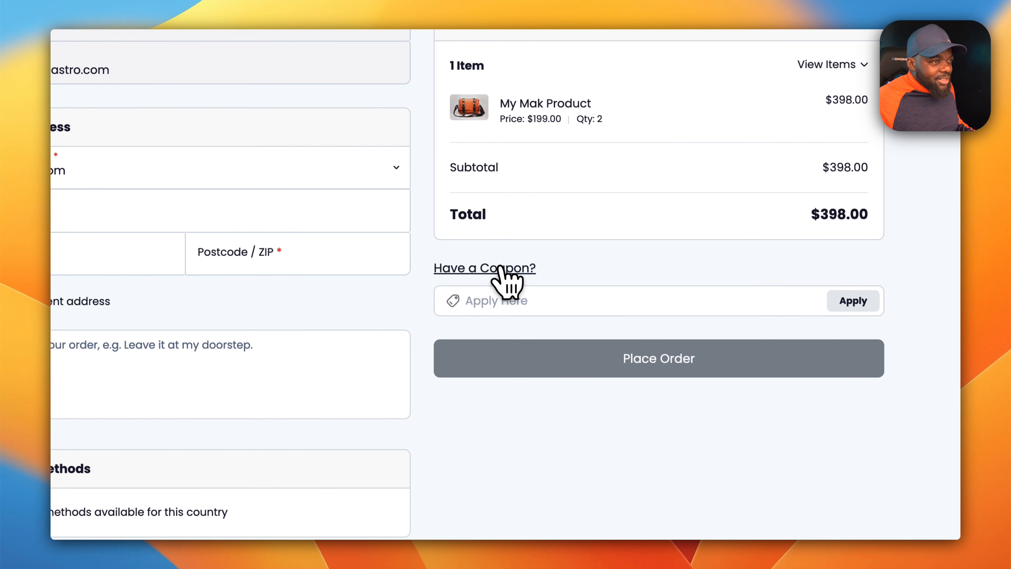
pyautogui.click(511, 303)
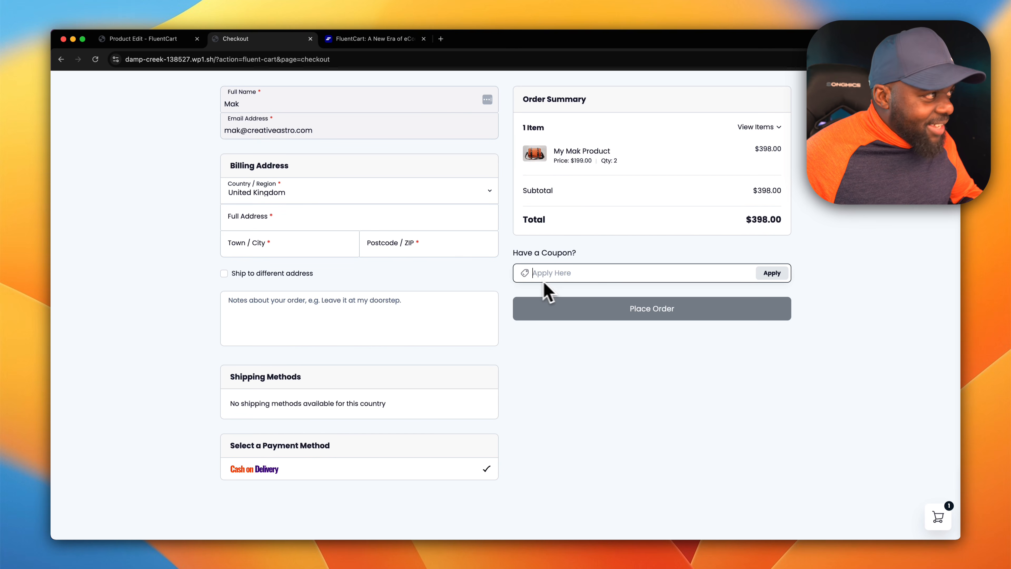
# Step: Return to the store's product list and add a new digital product titled "SiteKrafter PRO"
pyautogui.click(173, 39)
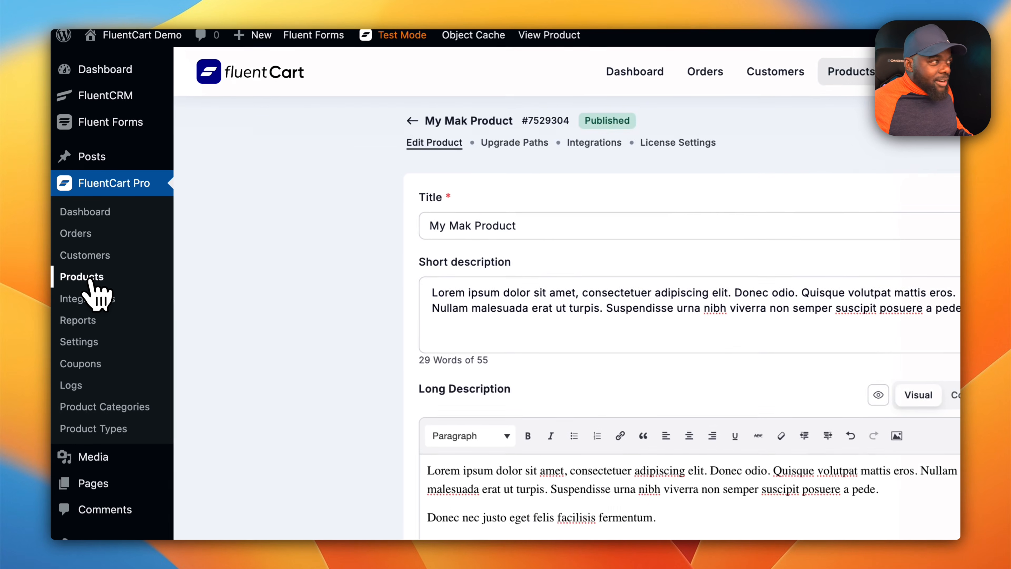
pyautogui.click(77, 242)
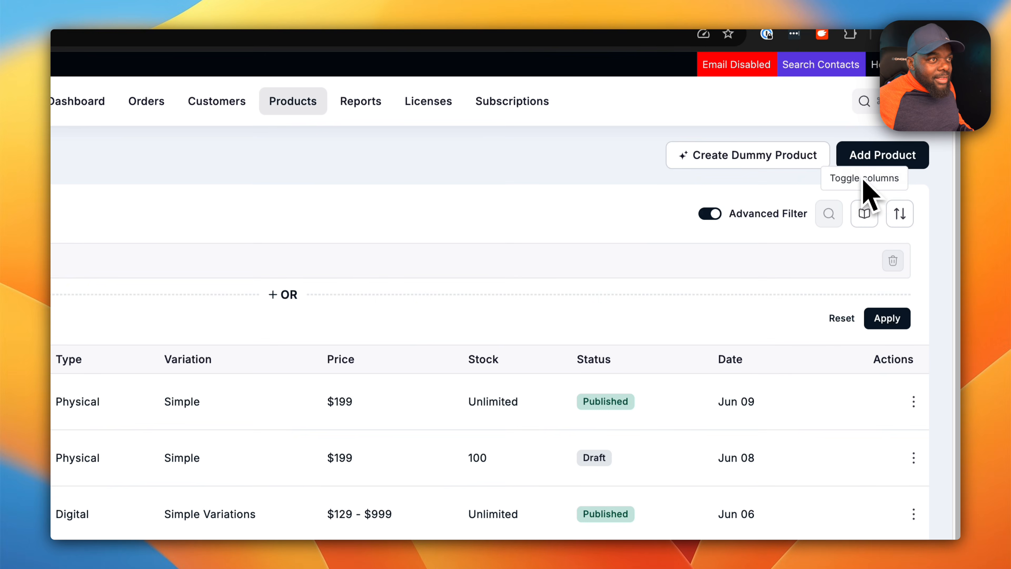
pyautogui.click(873, 156)
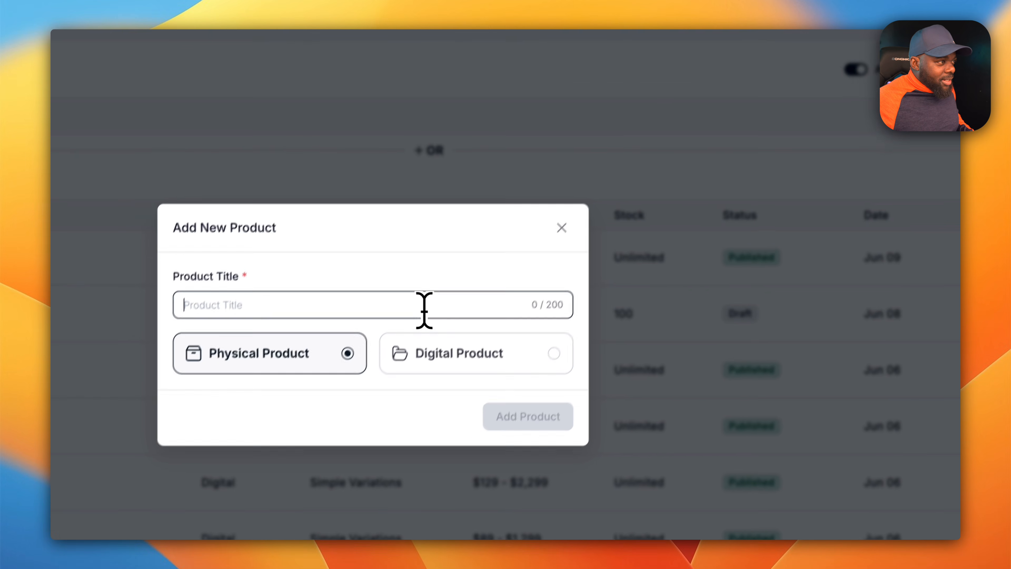
pyautogui.write('SiteKrafter')
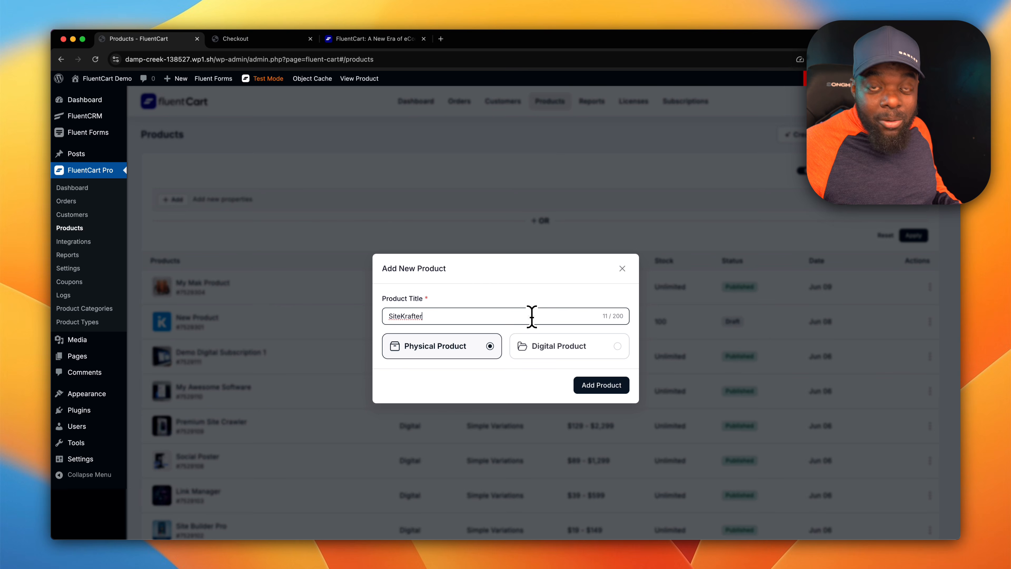
pyautogui.write('PRO')
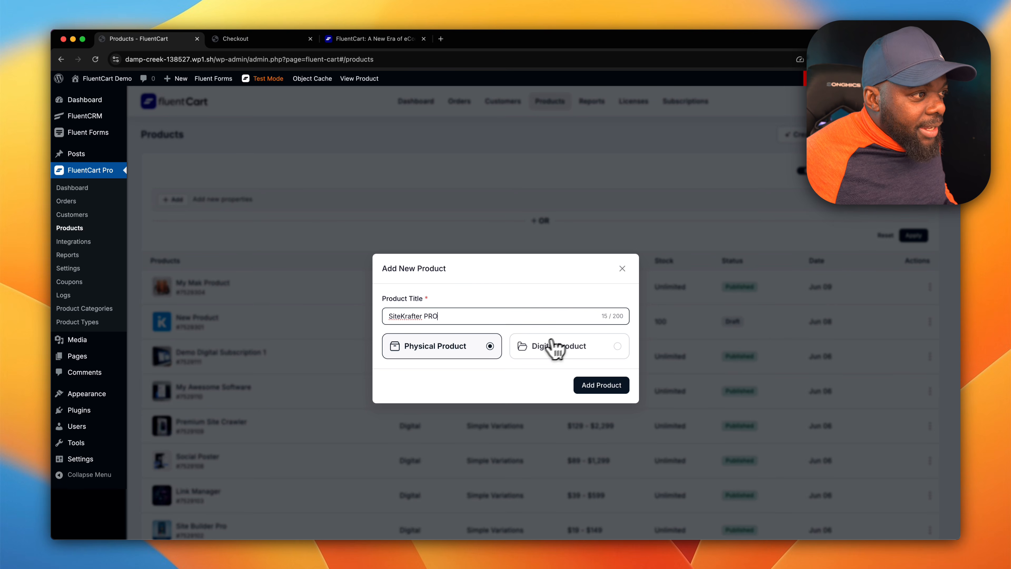
pyautogui.click(611, 352)
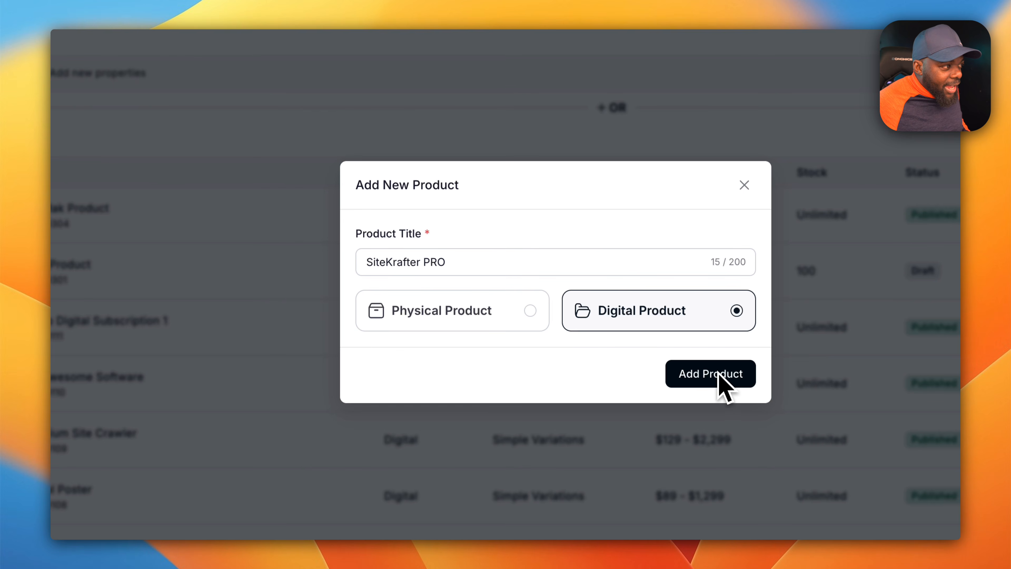
pyautogui.click(719, 376)
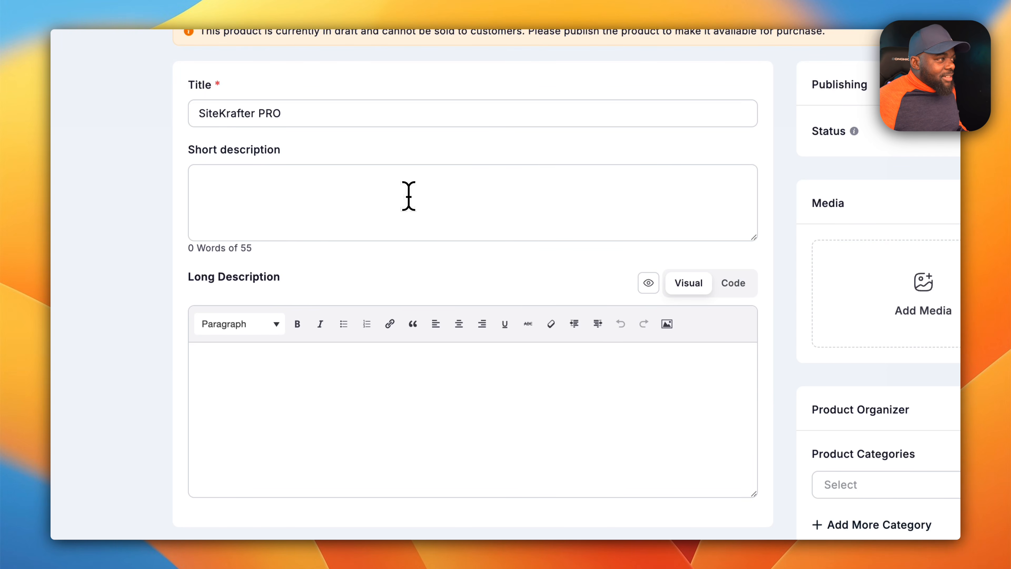
# Step: Fill the short description with the Lorem ipsum text, leaving out the final "Donec nec justo eget felis facilisis fermentum." paragraph
pyautogui.click(409, 196)
pyautogui.write('Lorem ipsum dolor sit amet, consectetuer adipiscing elit. Donec odio. Quisque volutpat mattis eros. Nullam malesuada erat ut turpis. Suspendisse urna nibh viverra non semper suscipit posuere a pede.  Donec nec justo eget felis facilisis fermentum.')
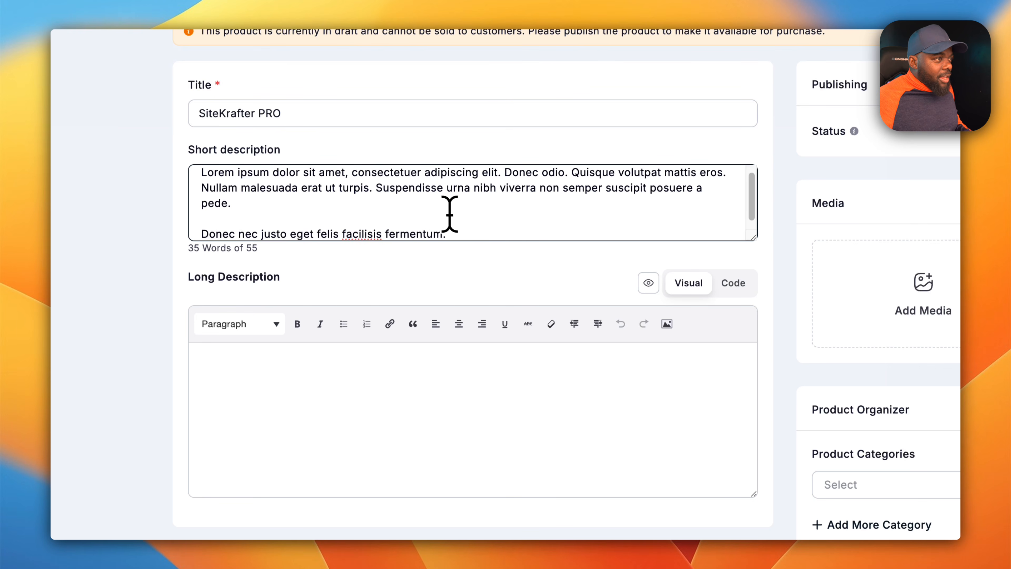
pyautogui.moveTo(456, 230); pyautogui.dragTo(173, 237)
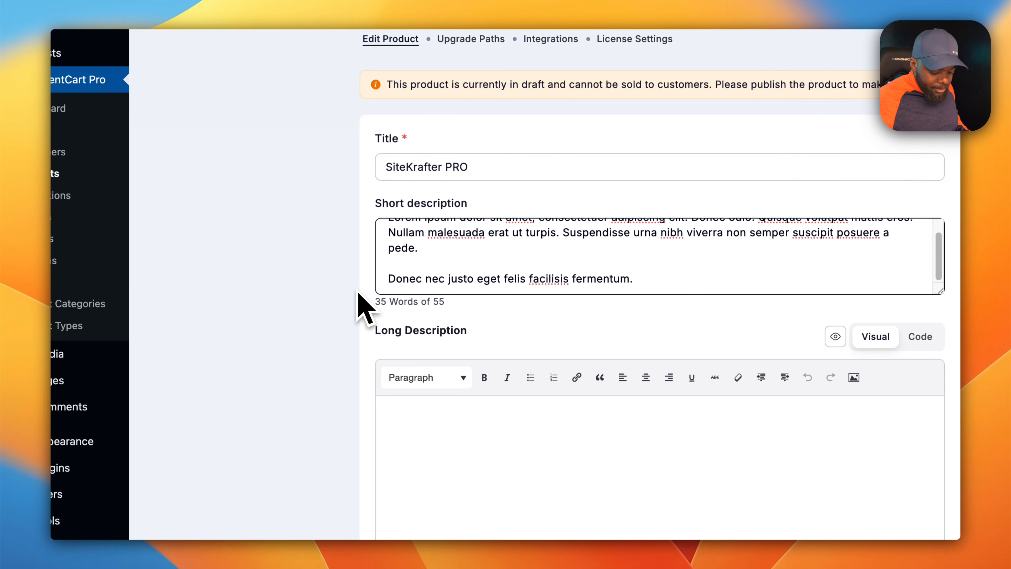
pyautogui.moveTo(653, 278); pyautogui.dragTo(372, 277)
pyautogui.press('BackSpace')
pyautogui.press('BackSpace')
pyautogui.press('BackSpace')
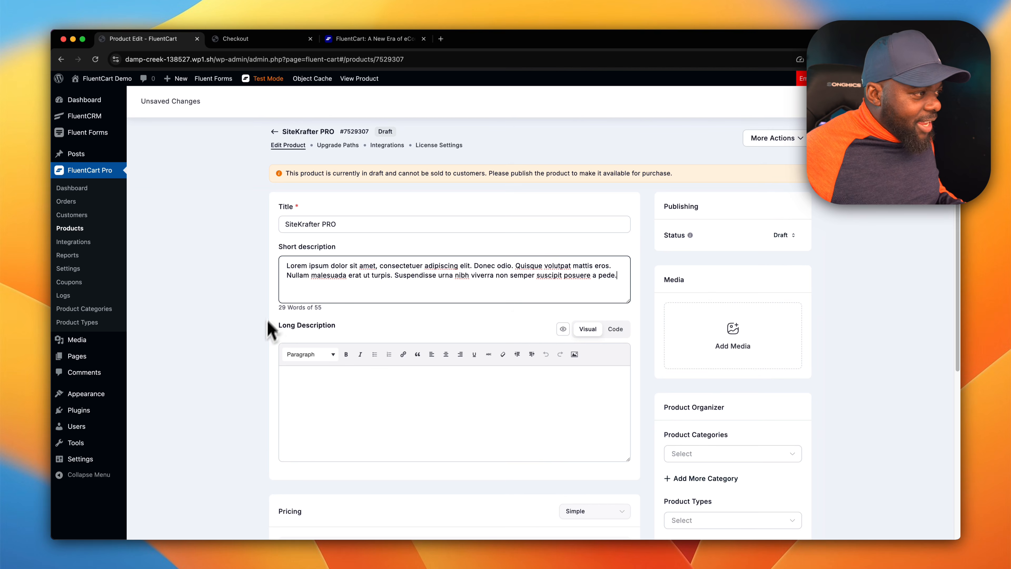
# Step: Fill the long description with both Lorem ipsum paragraphs, ending with "Donec nec justo eget felis facilisis fermentum."
pyautogui.click(327, 414)
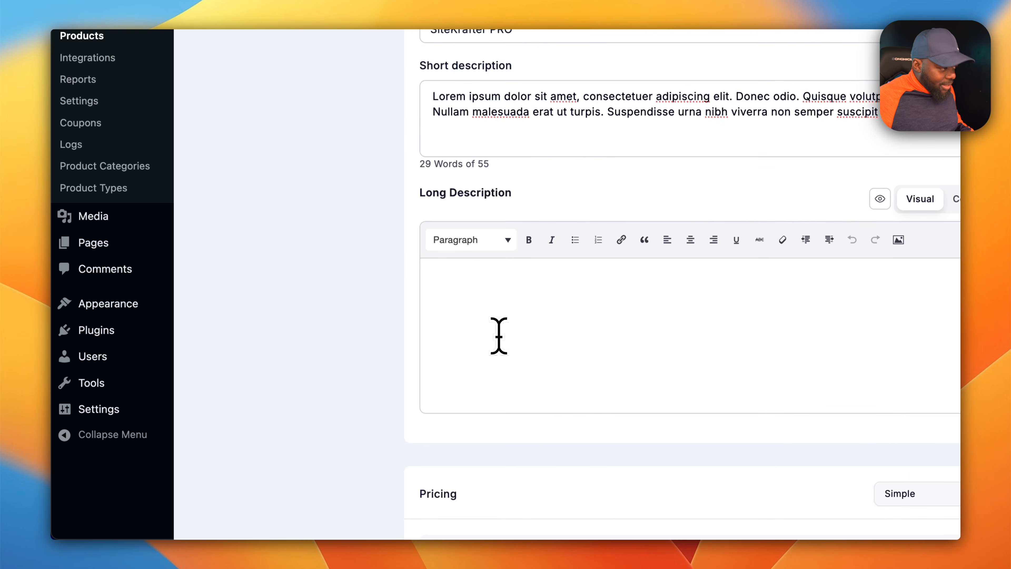
pyautogui.write('Lorem ipsum dolor sit amet, consectetuer adipiscing elit. Donec odio. Quisque volutpat mattis eros. Nullam malesuada erat ut turpis. Suspendisse urna nibh viverra non semper suscipit posuere a pede. Donec nec justo eget felis facilisis fermentum.')
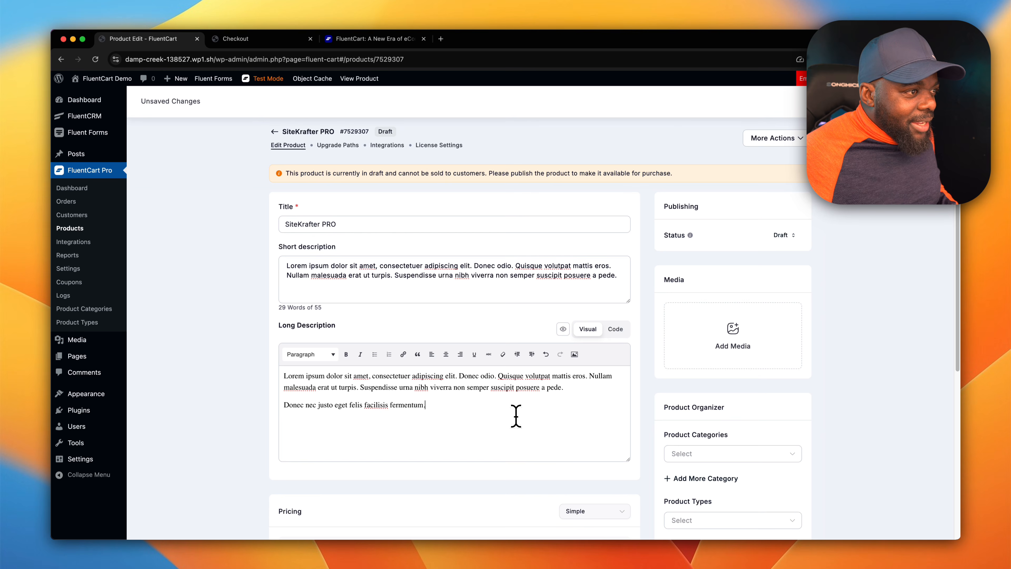
# Step: Set the digital product's one-time price to $100
pyautogui.scroll(-5, 516, 416)
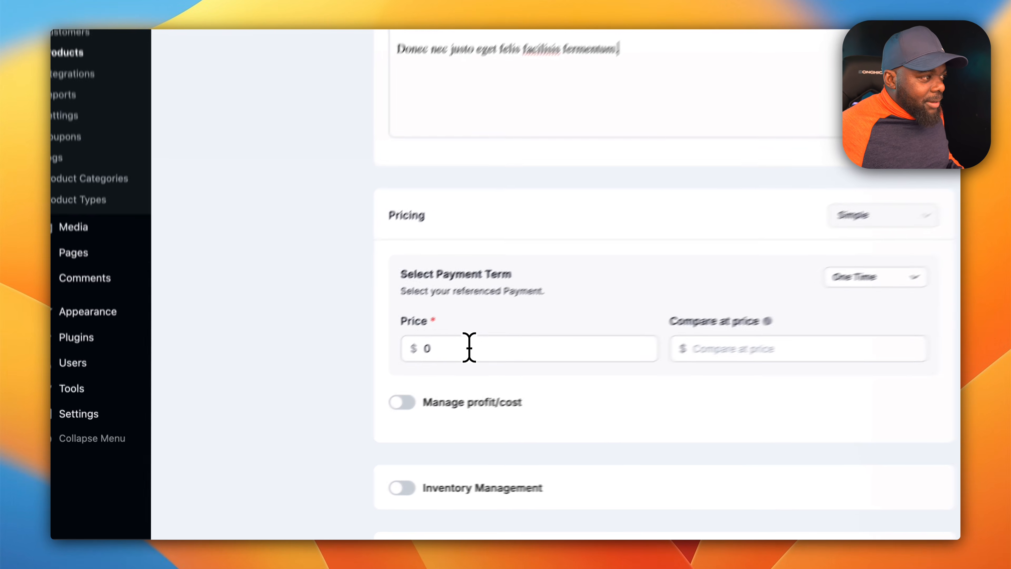
pyautogui.click(469, 347)
pyautogui.press('BackSpace')
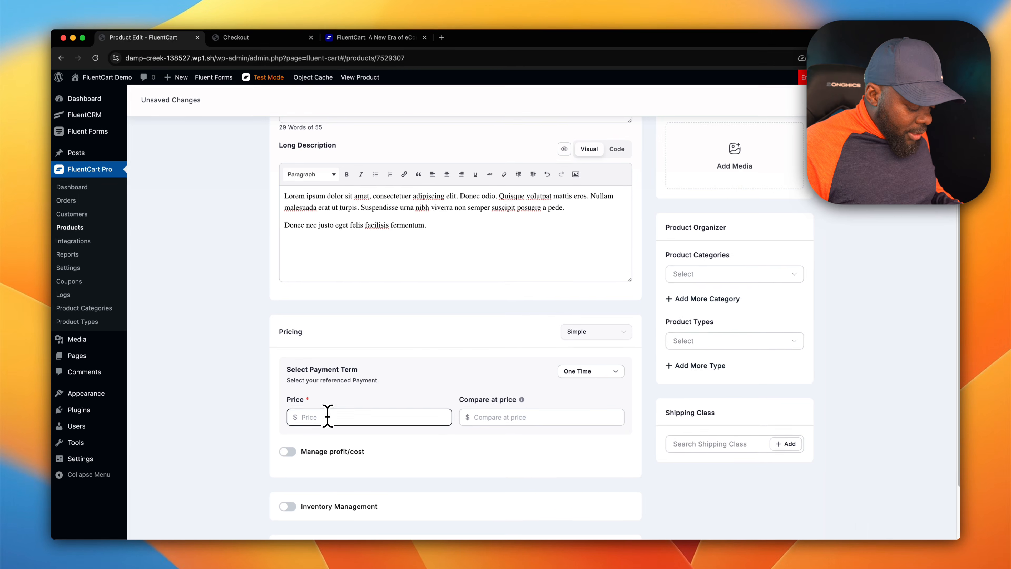
pyautogui.write('100')
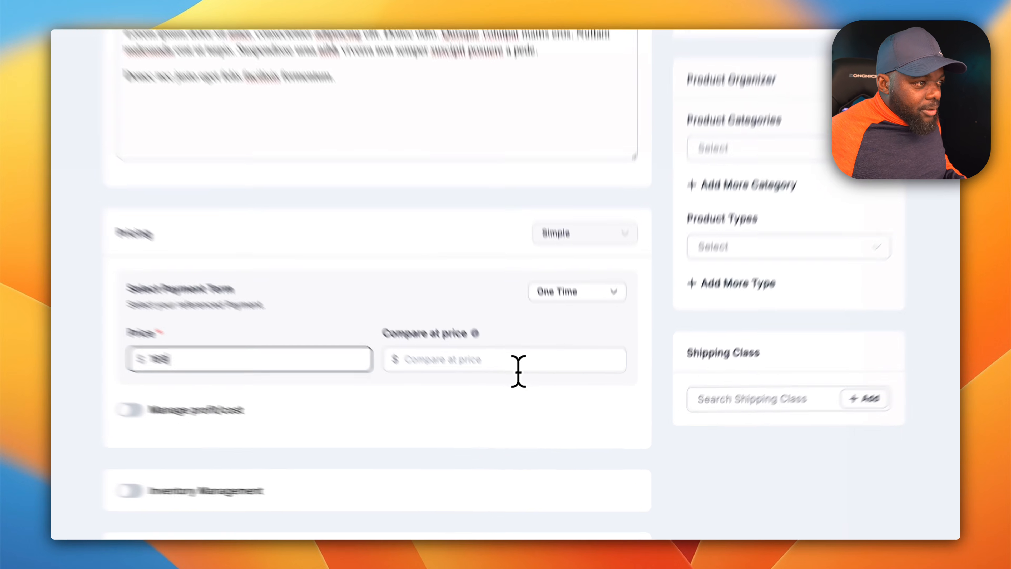
# Step: Set the digital product's compare-at price to $199
pyautogui.click(553, 418)
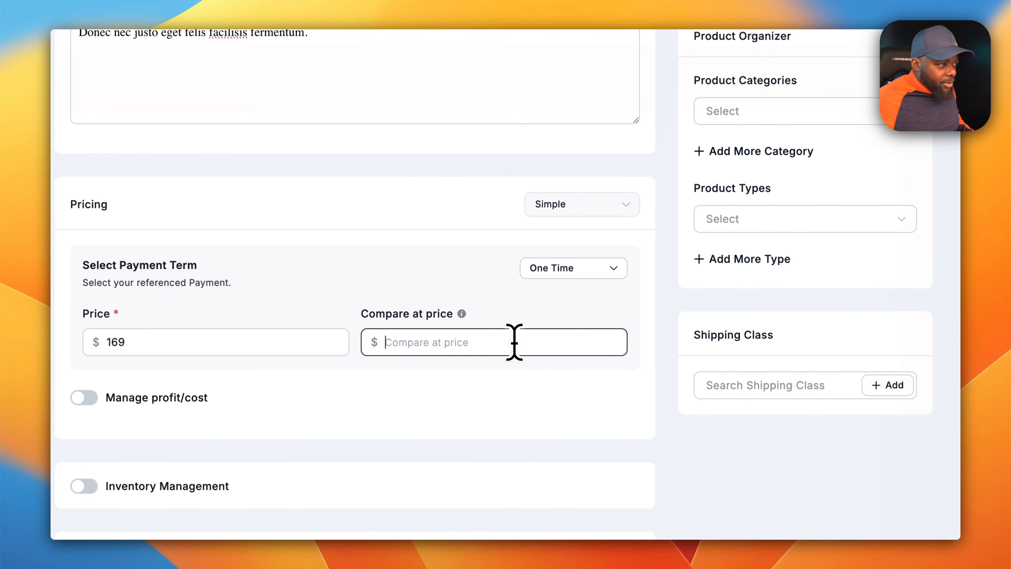
pyautogui.write('199')
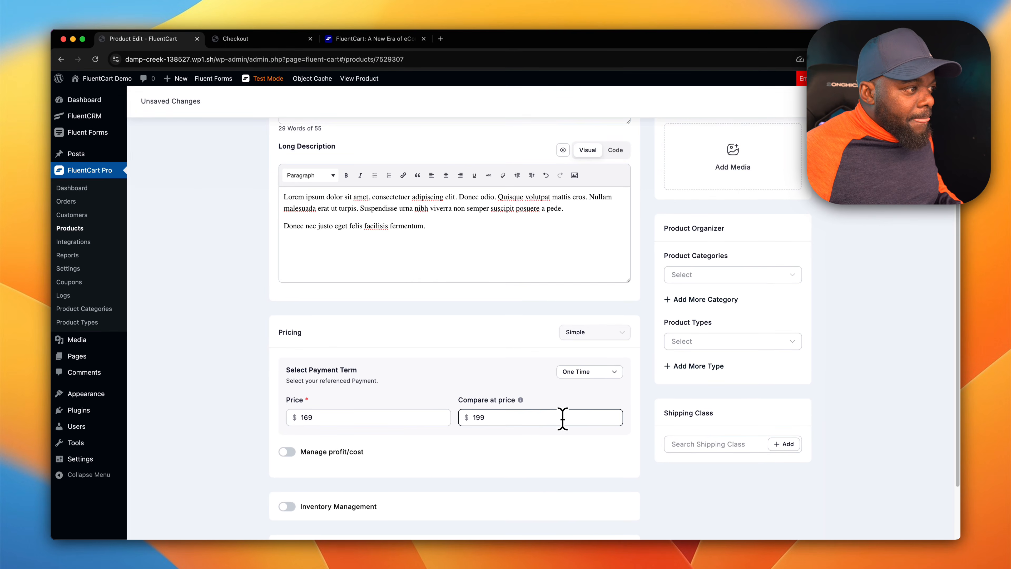
# Step: Enable downloadable assets for the product and start a new asset assigned to the SiteKrafter PRO variant
pyautogui.scroll(-3, 458, 428)
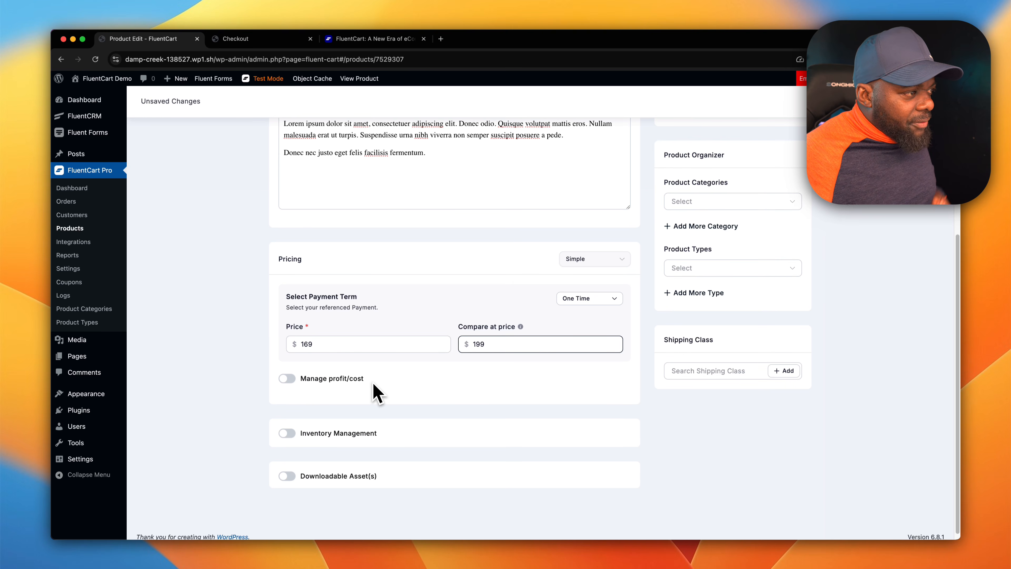
pyautogui.scroll(-1, 317, 470)
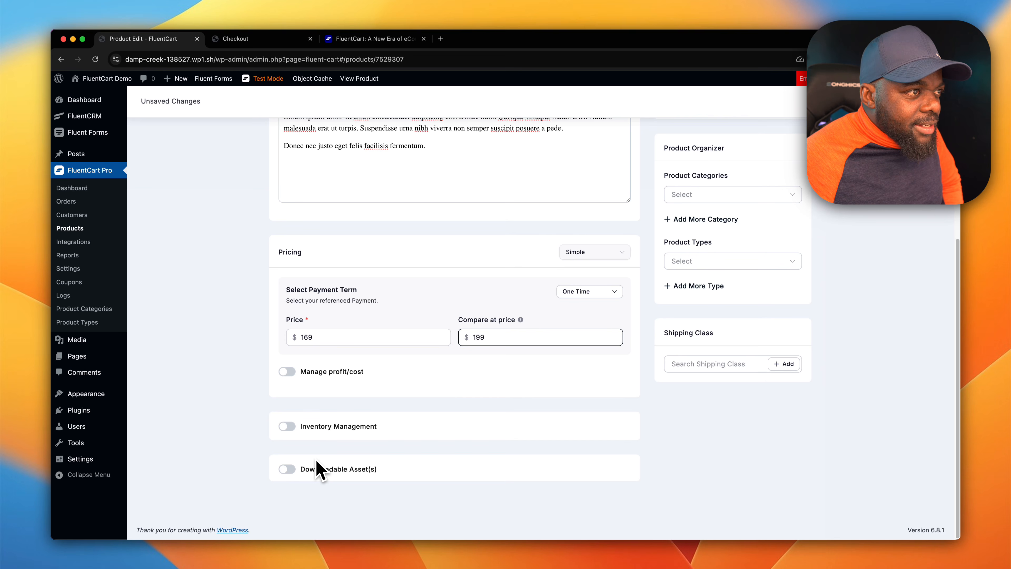
pyautogui.click(287, 469)
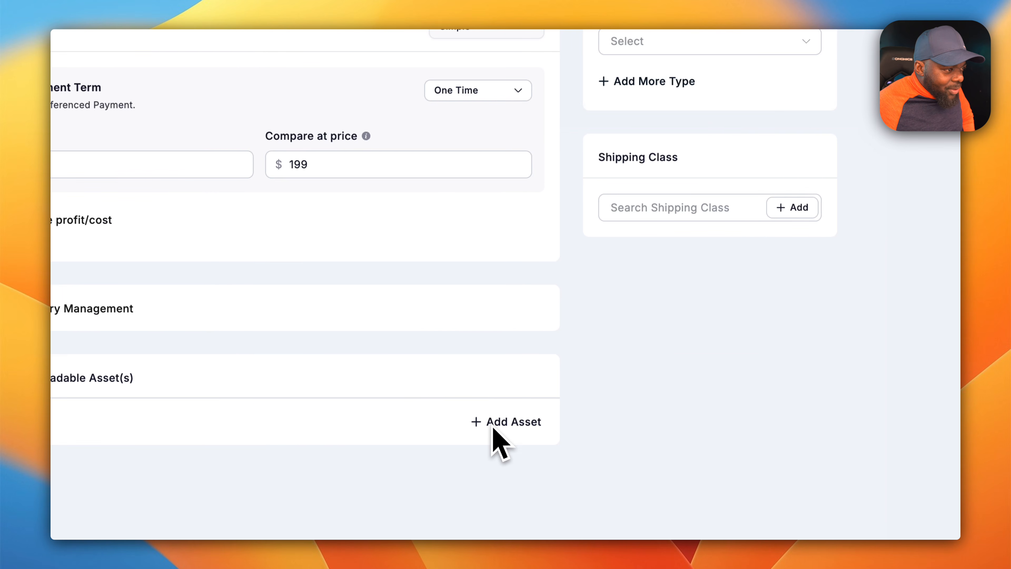
pyautogui.click(765, 422)
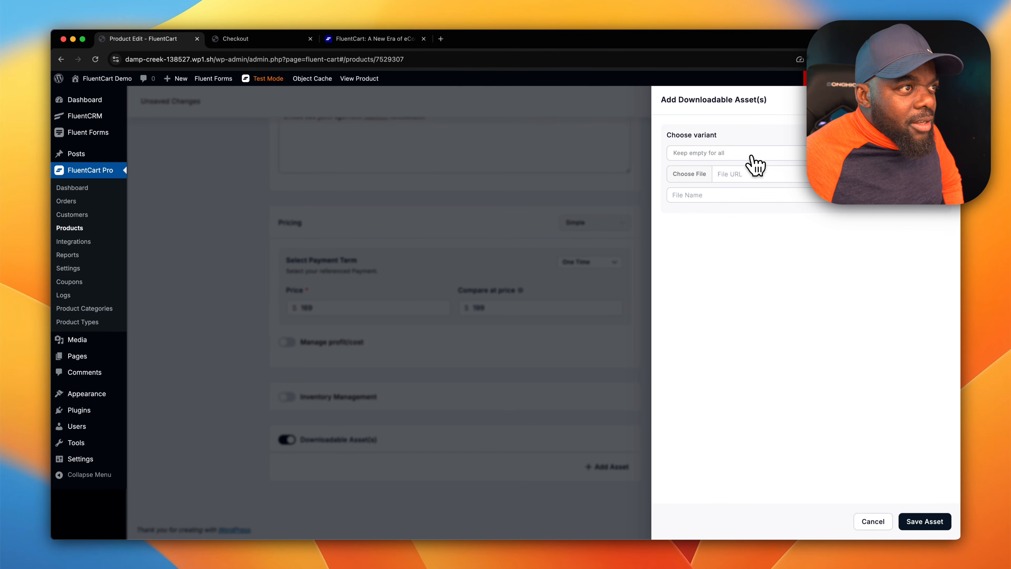
pyautogui.click(750, 154)
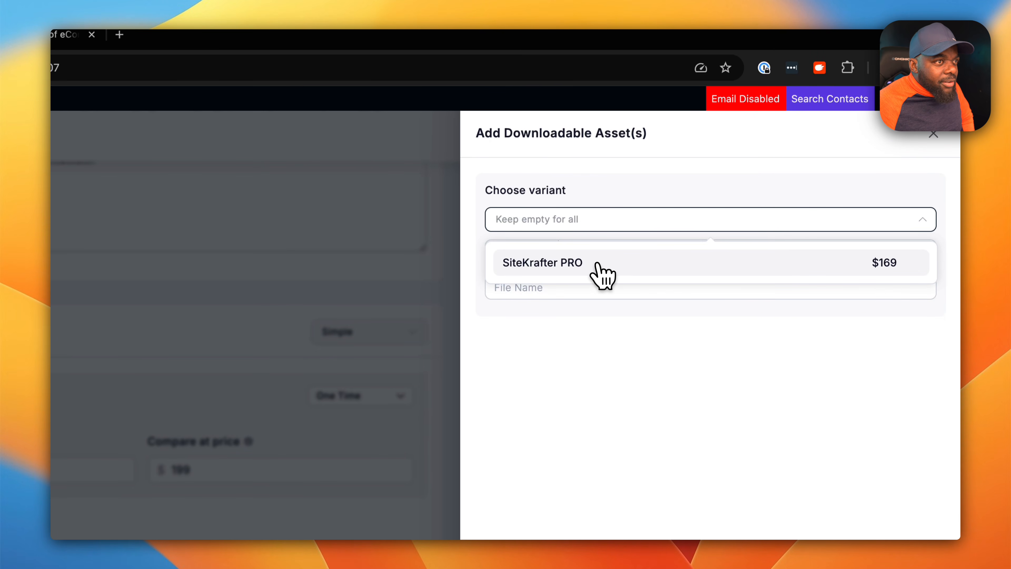
pyautogui.click(602, 271)
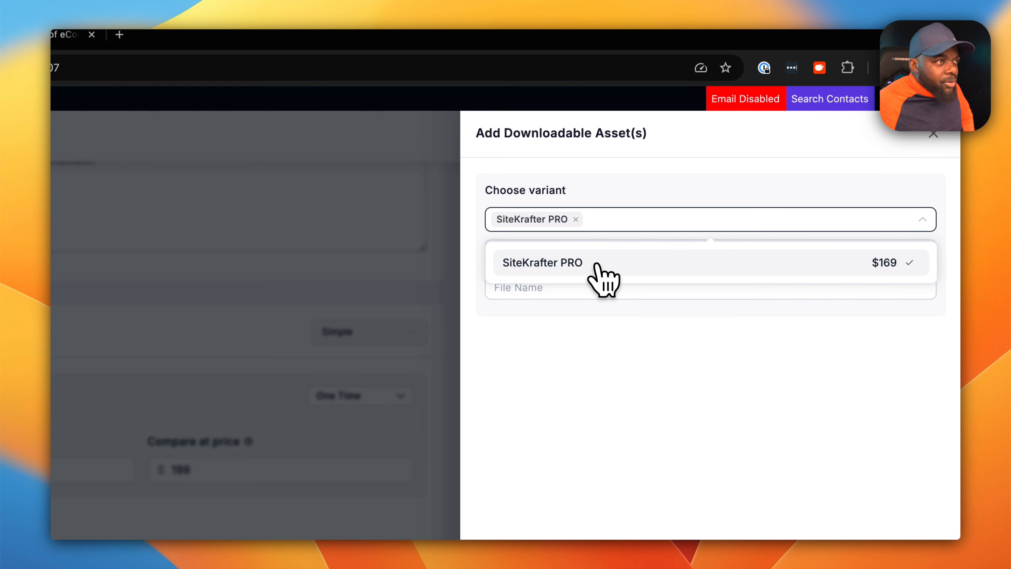
pyautogui.click(576, 343)
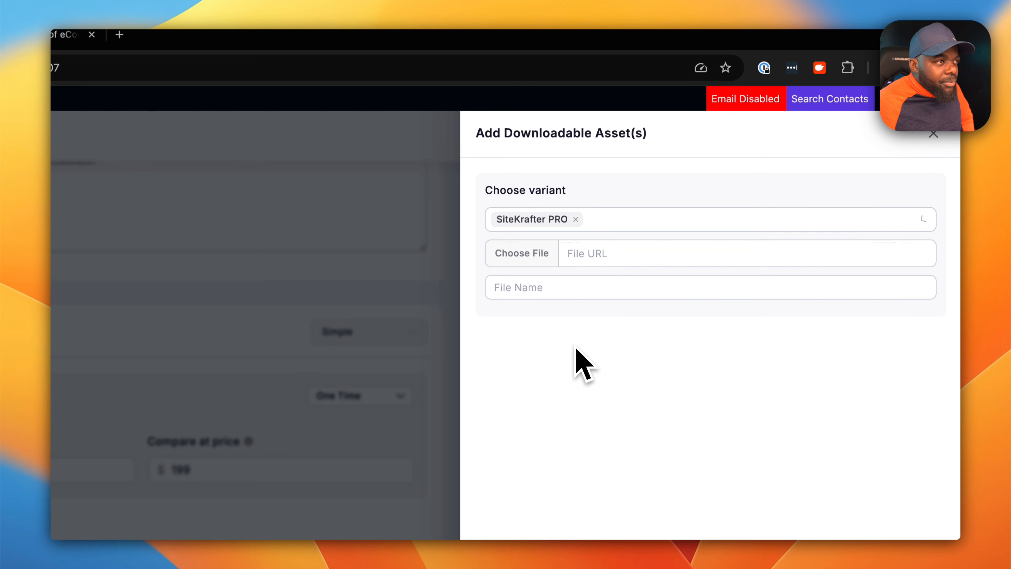
# Step: Attach the local file digital-eight.zip to the downloadable asset and save the asset
pyautogui.click(579, 254)
pyautogui.click(542, 267)
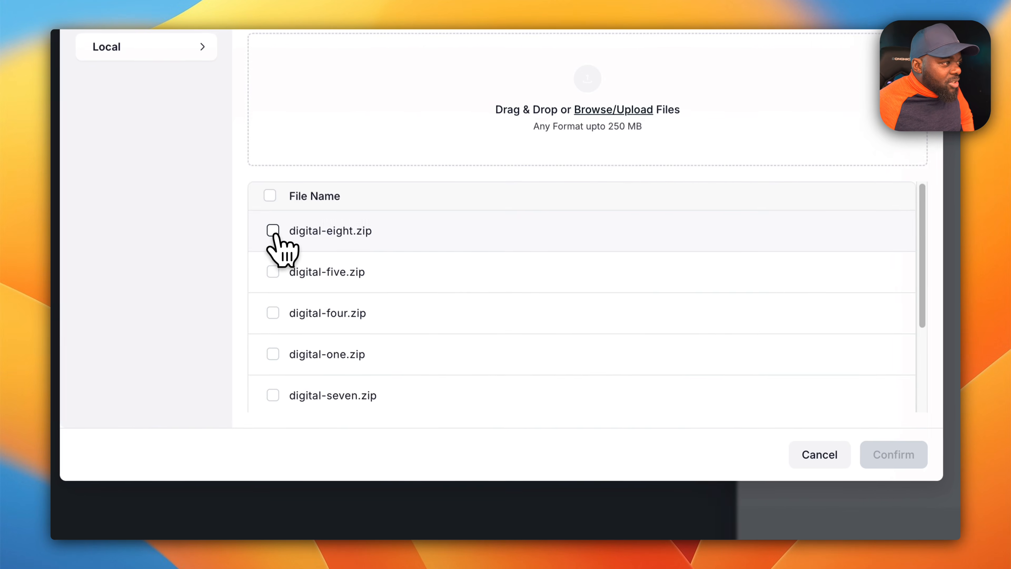
pyautogui.click(365, 332)
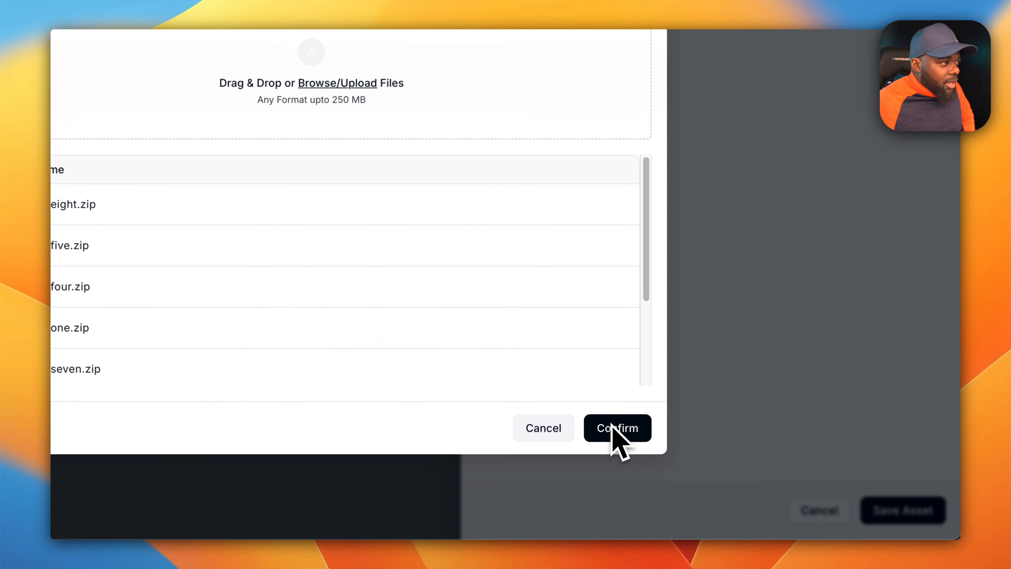
pyautogui.click(748, 471)
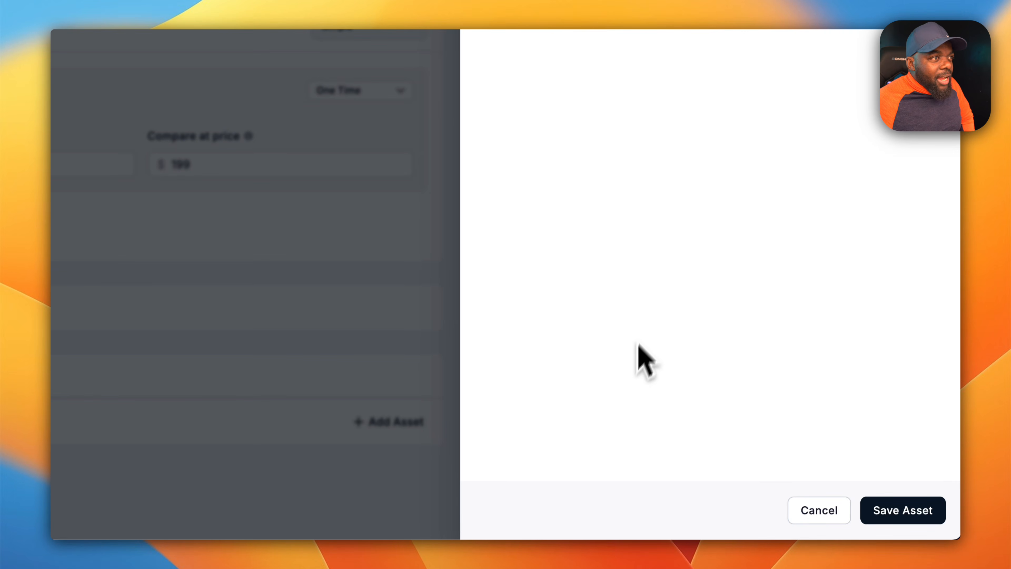
pyautogui.click(905, 511)
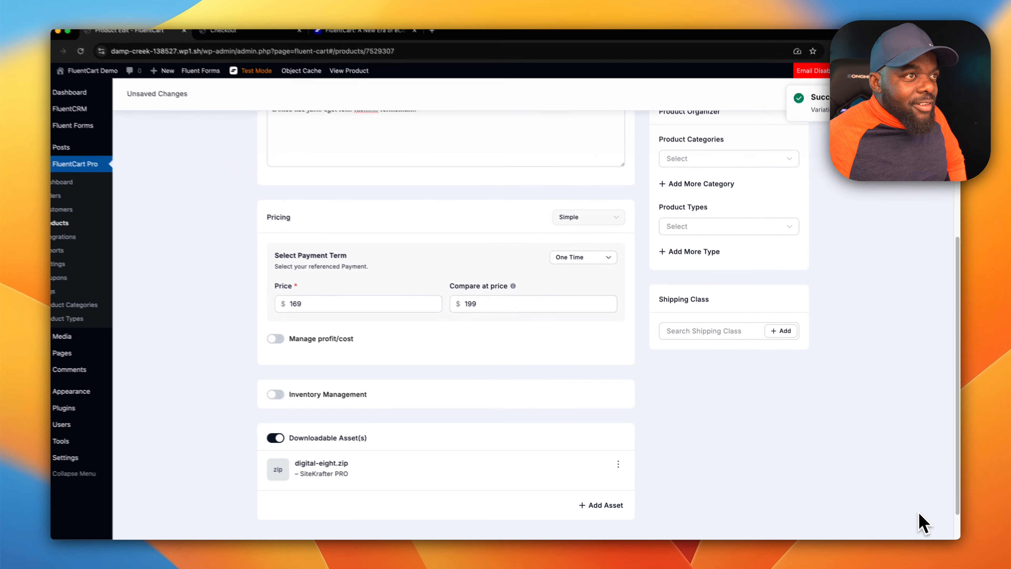
# Step: Assign the product to the Software category
pyautogui.scroll(10, 847, 374)
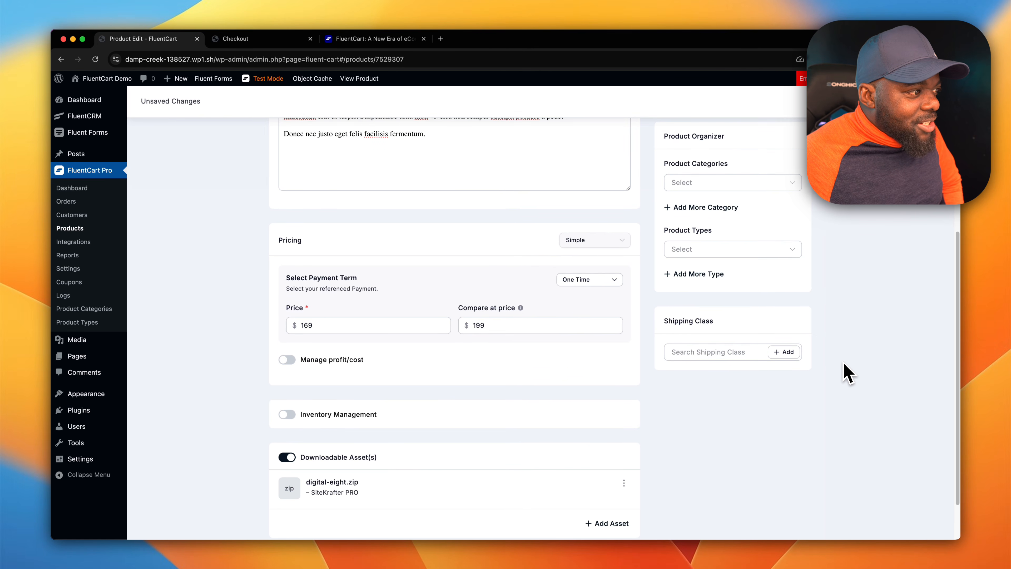
pyautogui.scroll(2, 847, 375)
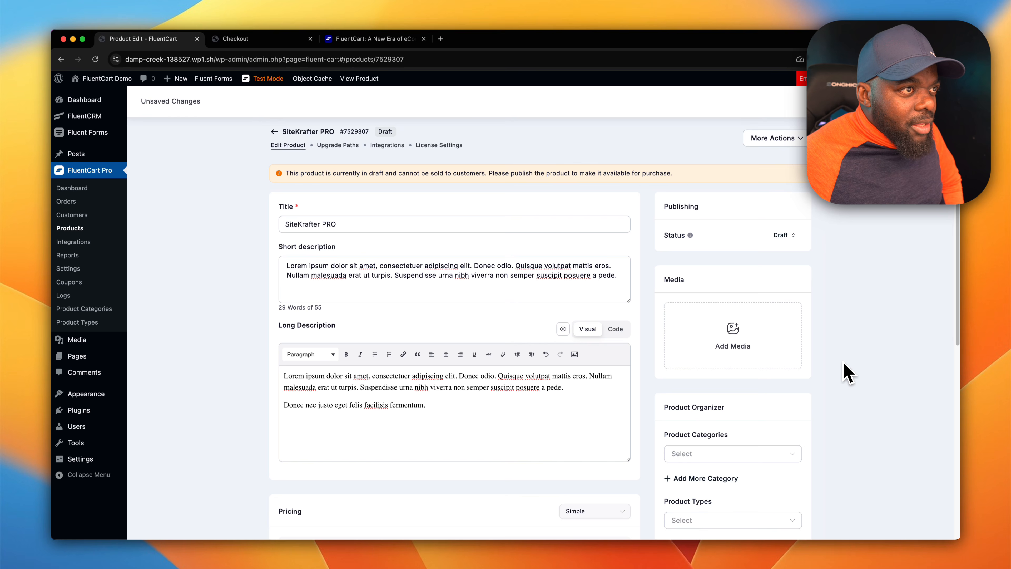
pyautogui.scroll(-1, 848, 374)
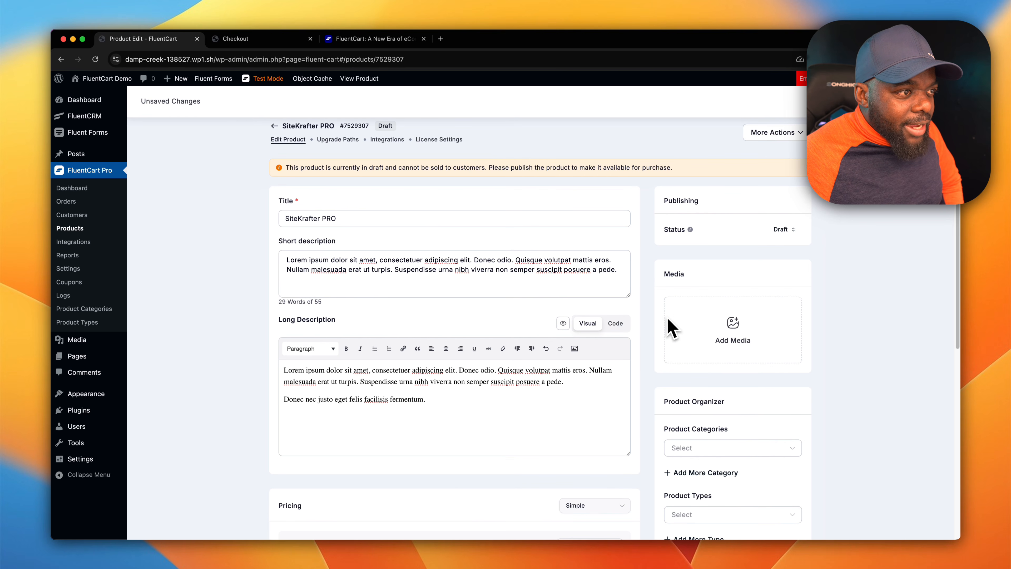
pyautogui.scroll(-2, 782, 392)
pyautogui.click(790, 408)
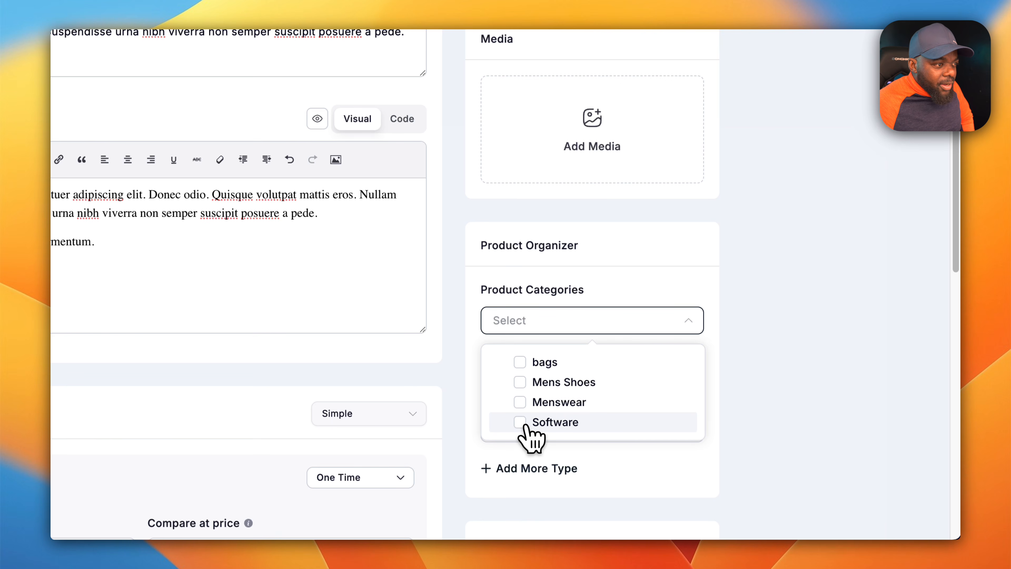
pyautogui.click(535, 422)
pyautogui.scroll(-8, 752, 406)
pyautogui.click(759, 400)
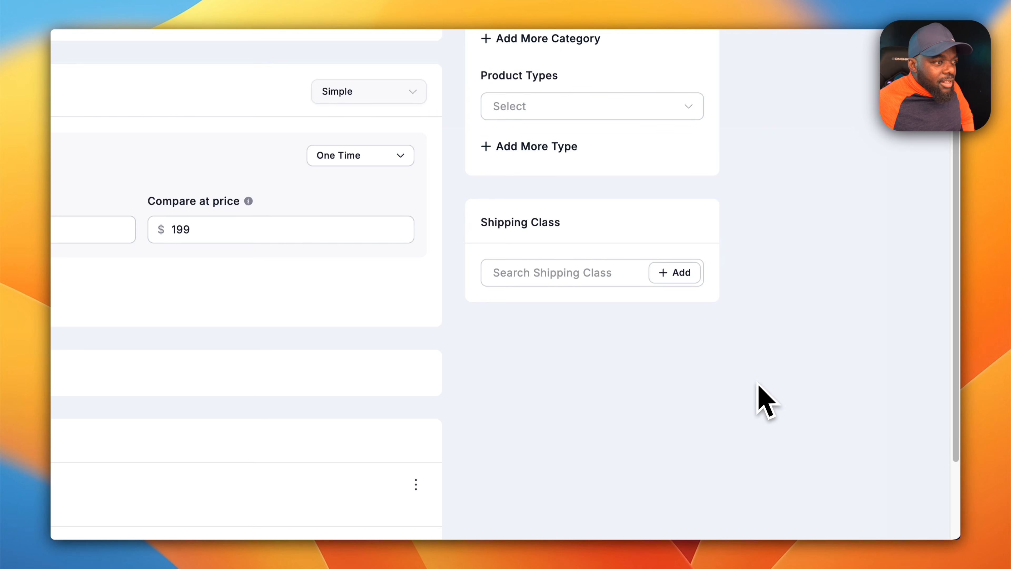
# Step: Check which product types are available, leave the type empty, and save the product changes
pyautogui.scroll(4, 768, 395)
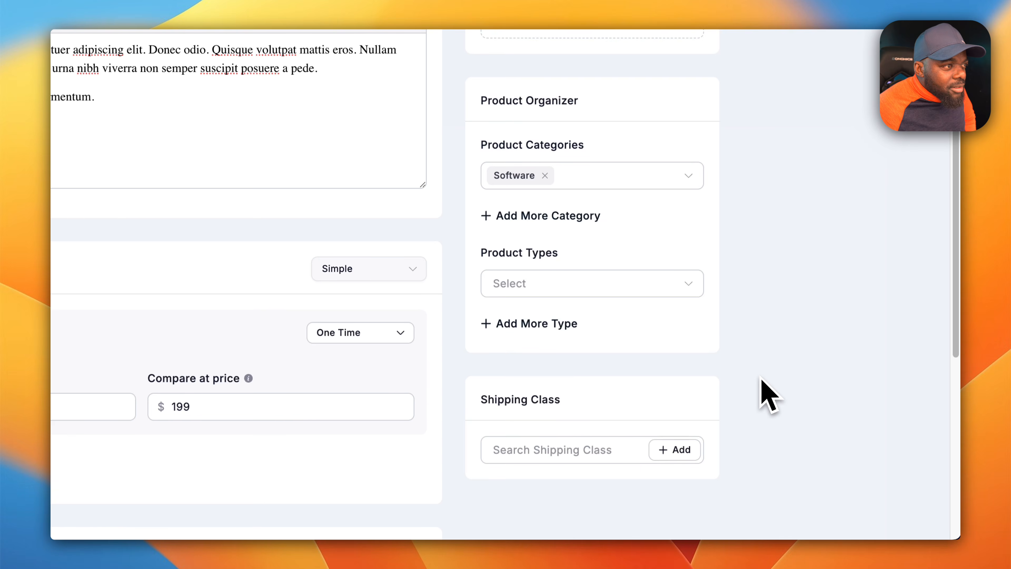
pyautogui.click(691, 290)
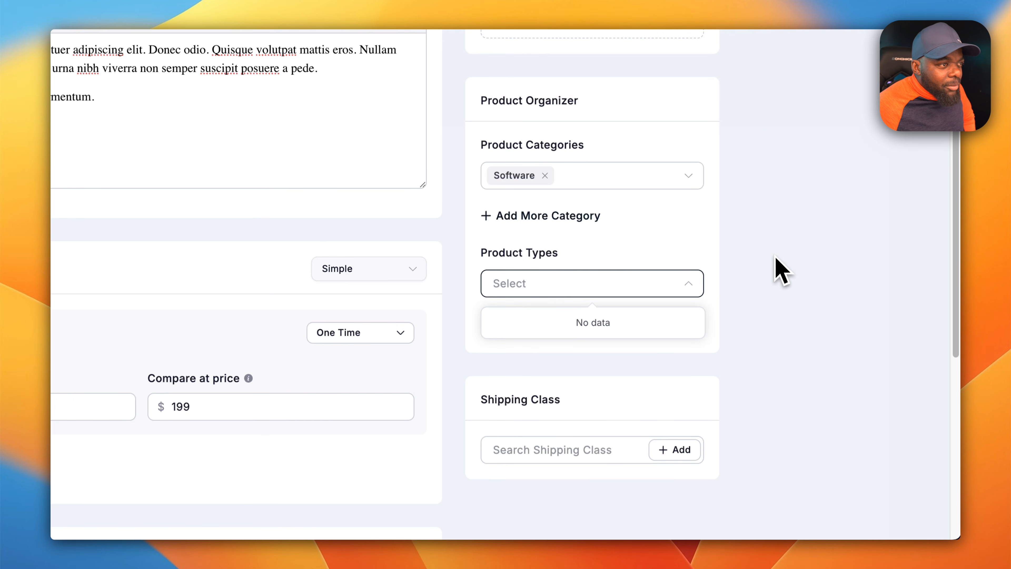
pyautogui.click(778, 274)
pyautogui.scroll(5, 780, 283)
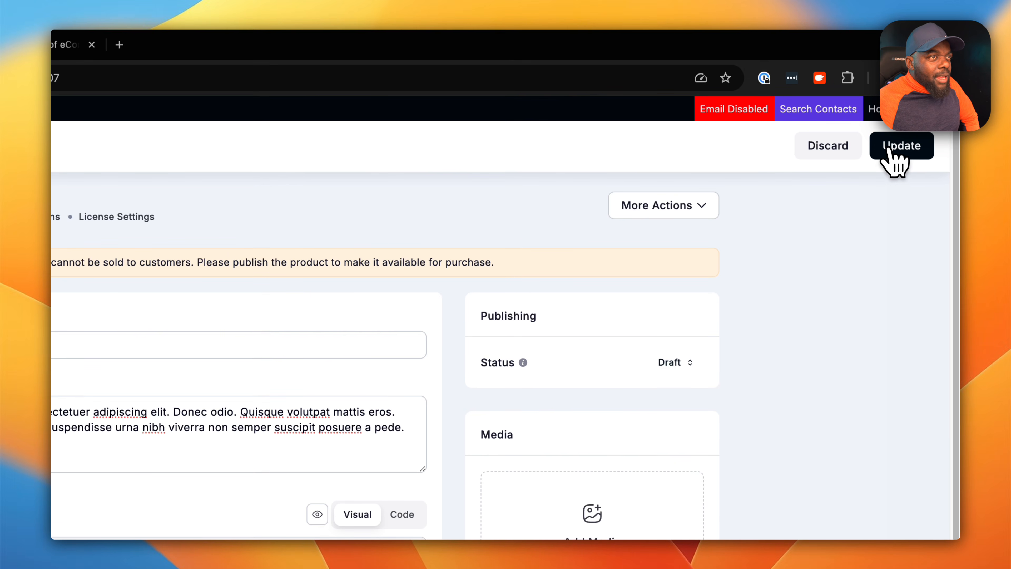
pyautogui.click(889, 152)
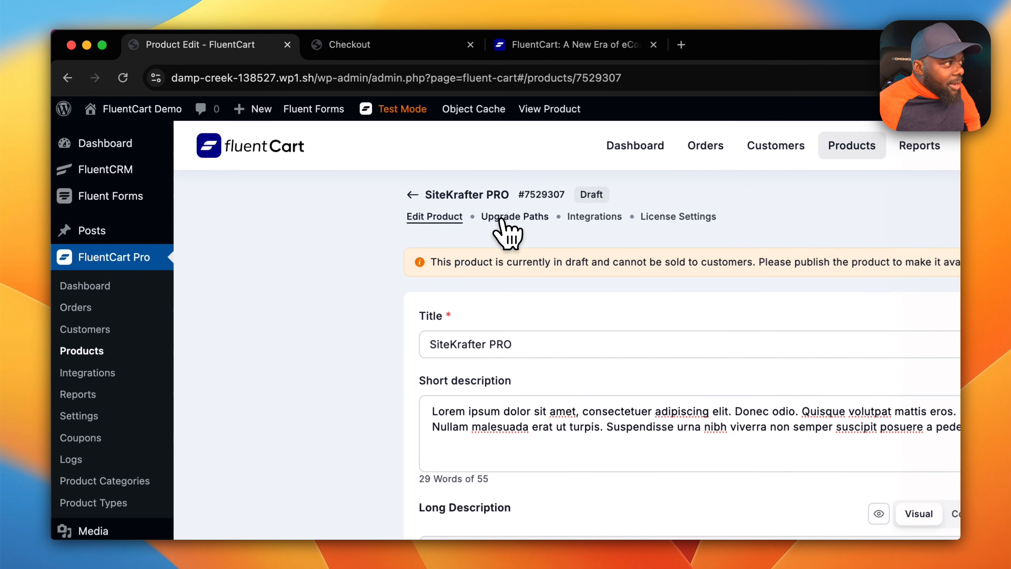
# Step: View the product's upgrade paths and preview its storefront page down to the description
pyautogui.click(331, 146)
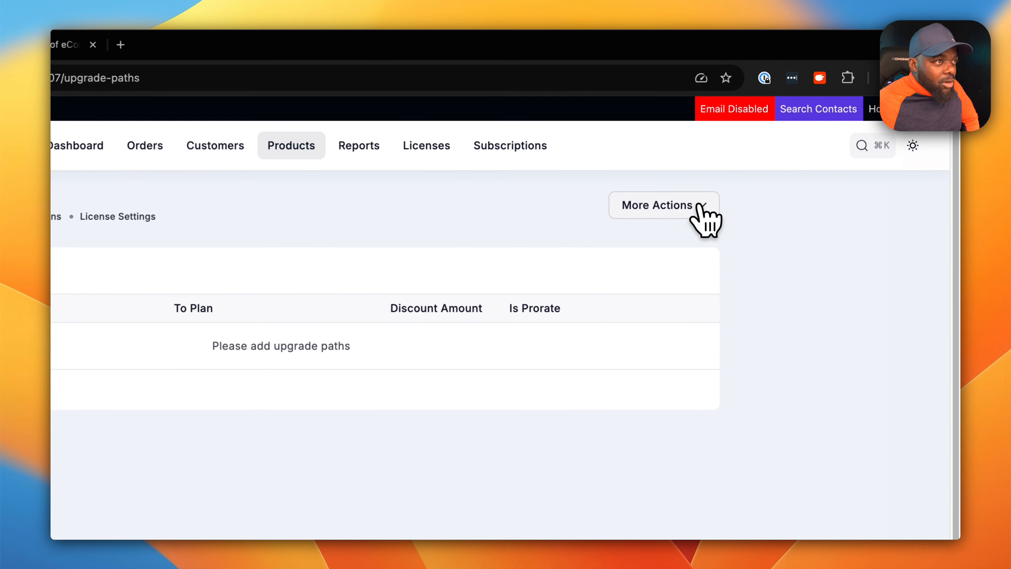
pyautogui.click(794, 144)
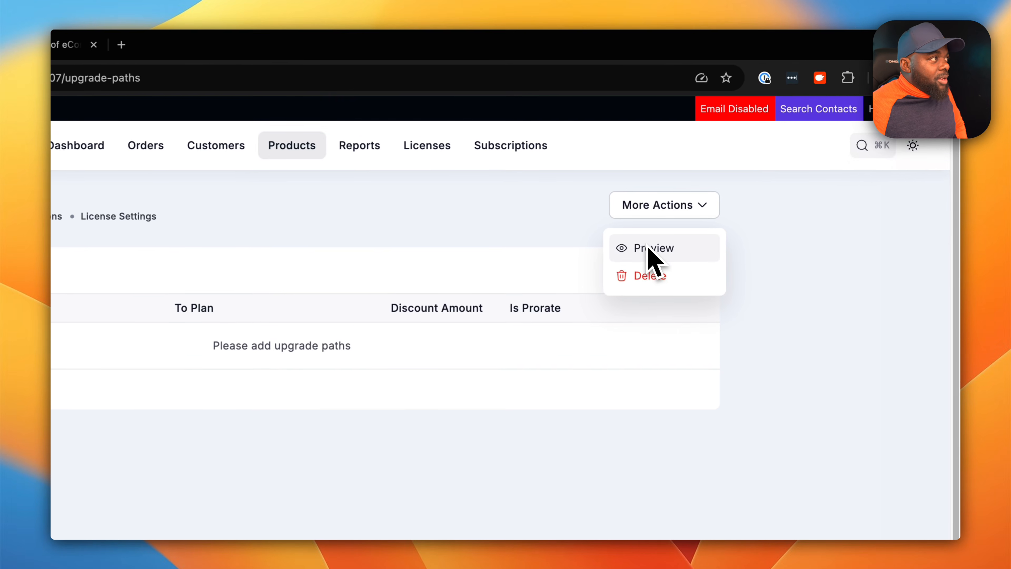
pyautogui.click(653, 248)
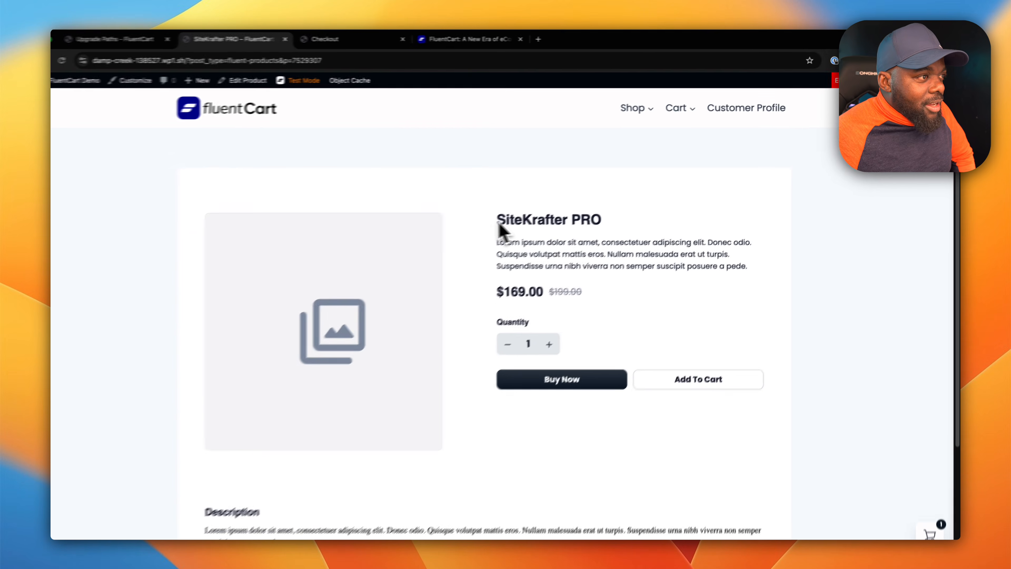
pyautogui.scroll(-4, 478, 361)
pyautogui.scroll(4, 478, 362)
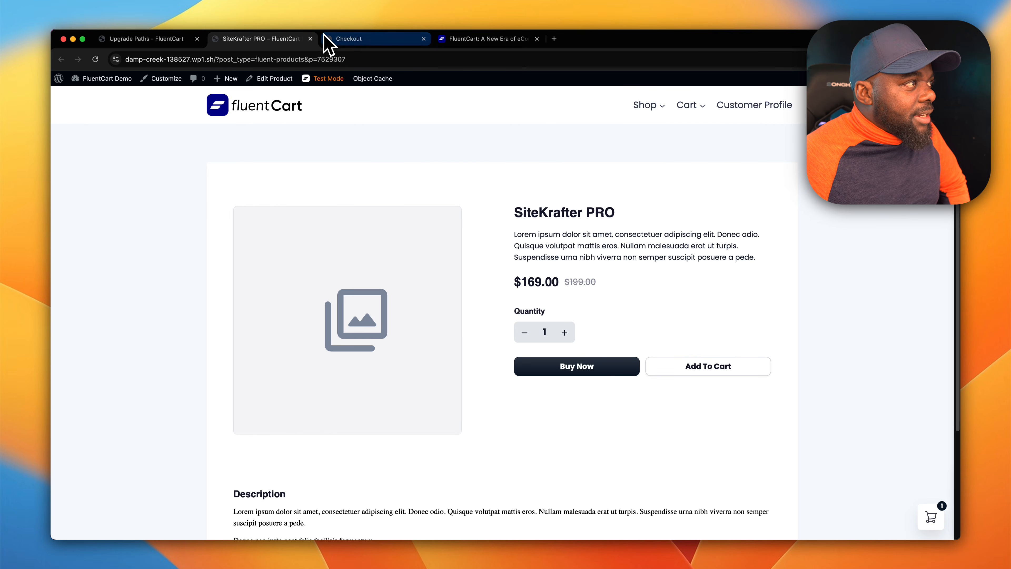
# Step: Return to the product's admin page and view its integrations
pyautogui.click(185, 40)
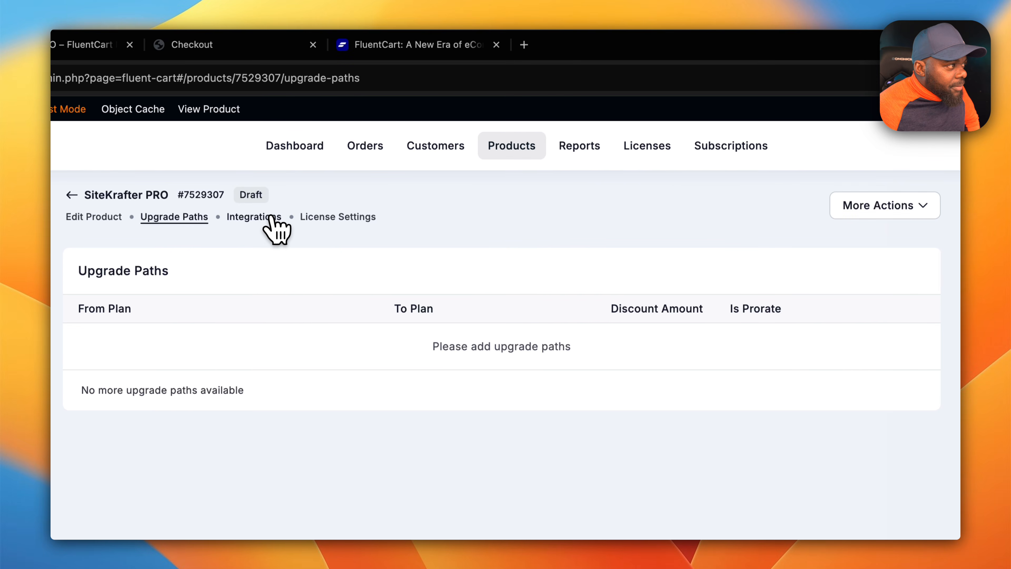
pyautogui.click(607, 217)
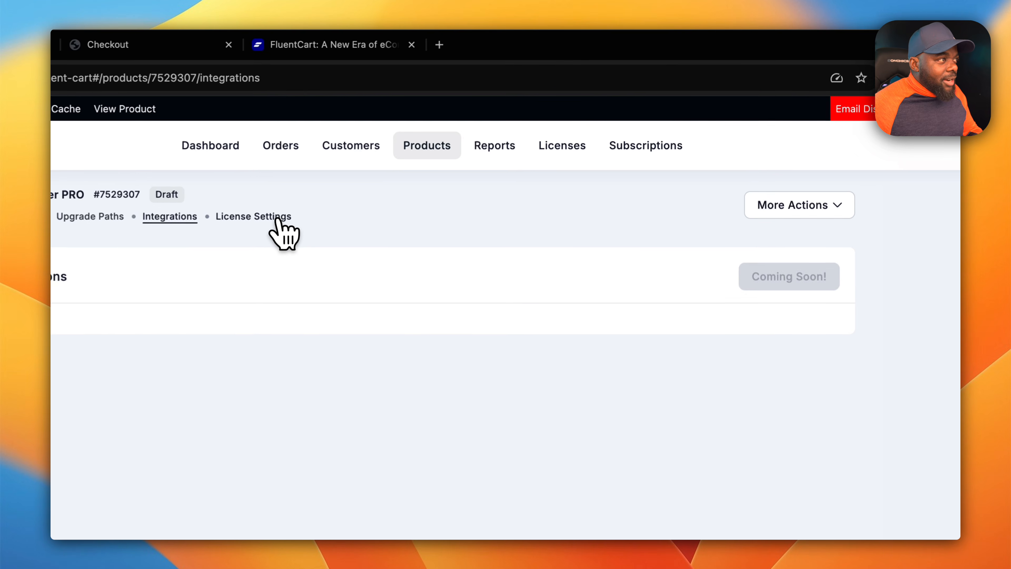
# Step: Enable licensing for the product and set the SiteKrafter PRO variant's activation limit to 3
pyautogui.click(453, 147)
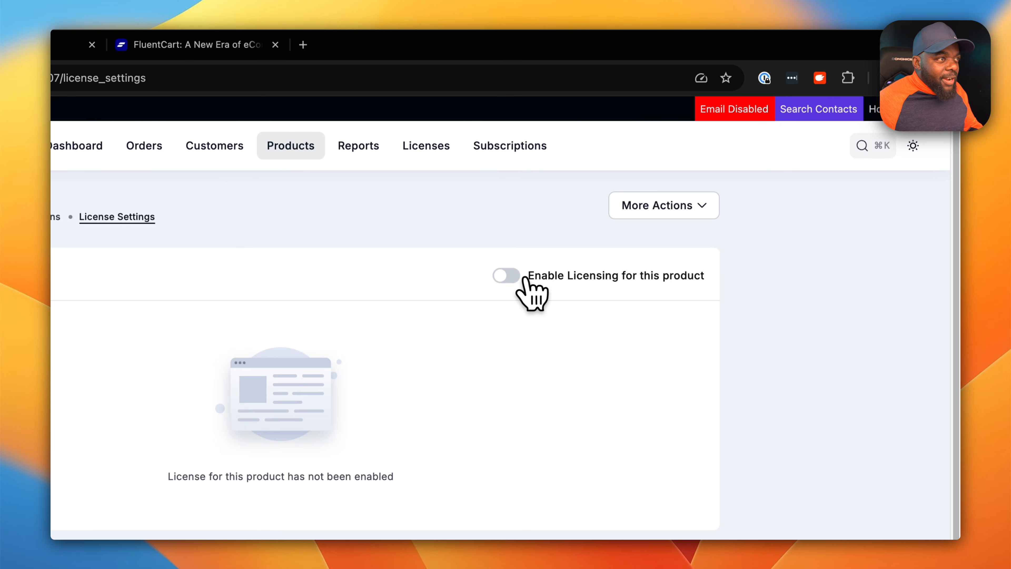
pyautogui.click(506, 276)
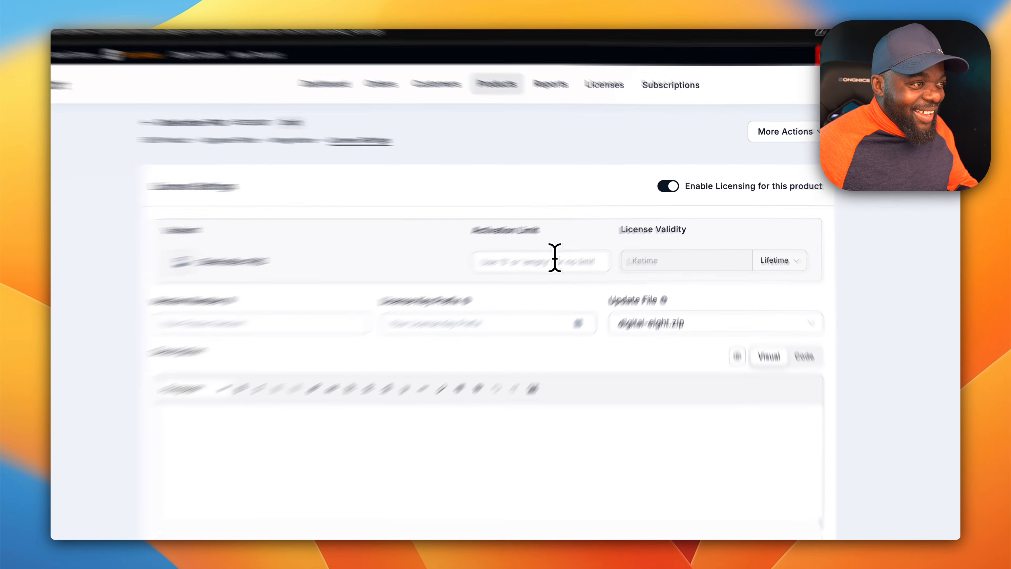
pyautogui.click(589, 240)
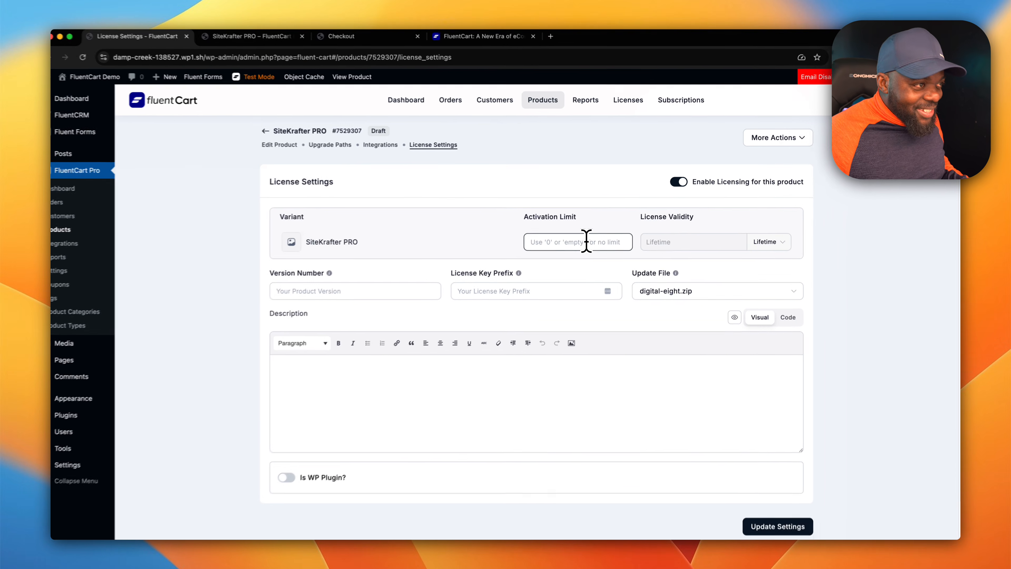
pyautogui.write('3')
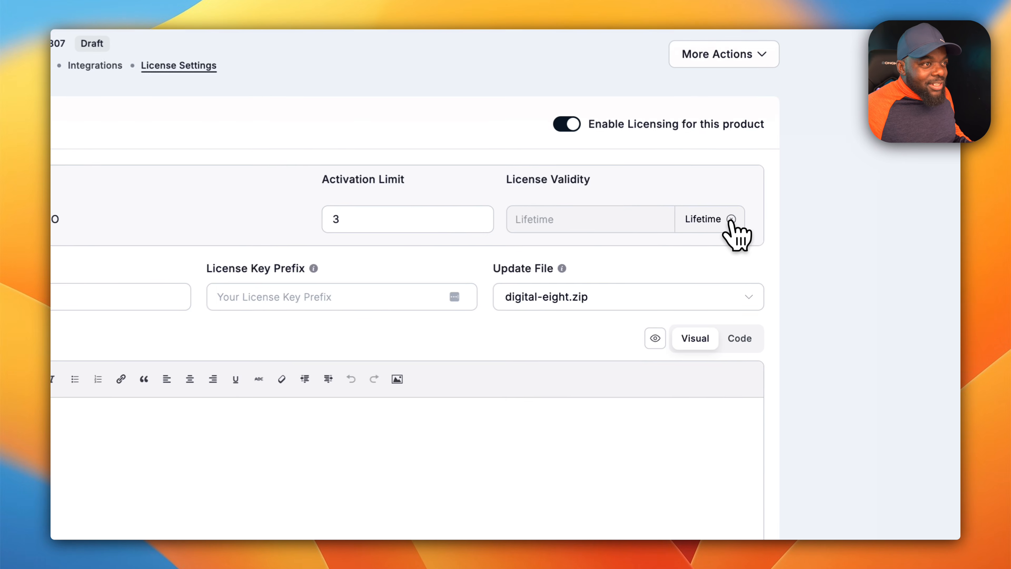
# Step: Change the SiteKrafter PRO variant's license validity from lifetime to 1 year
pyautogui.click(769, 240)
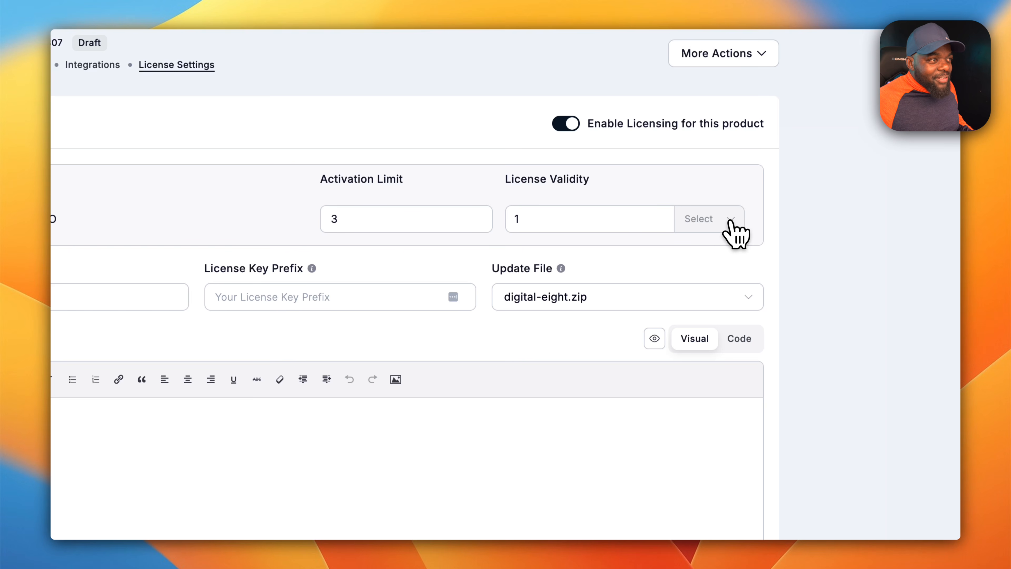
pyautogui.click(730, 221)
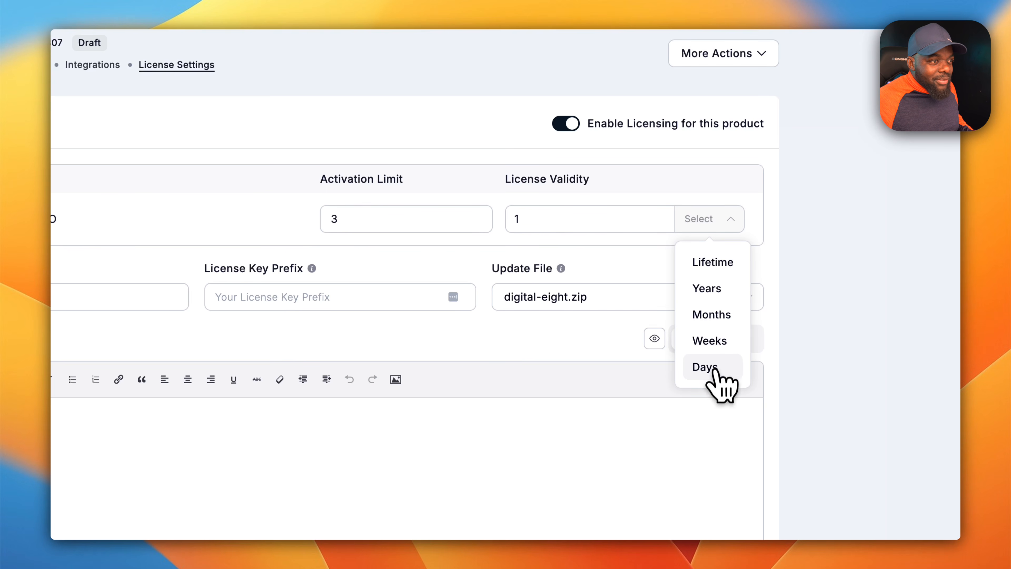
pyautogui.click(722, 290)
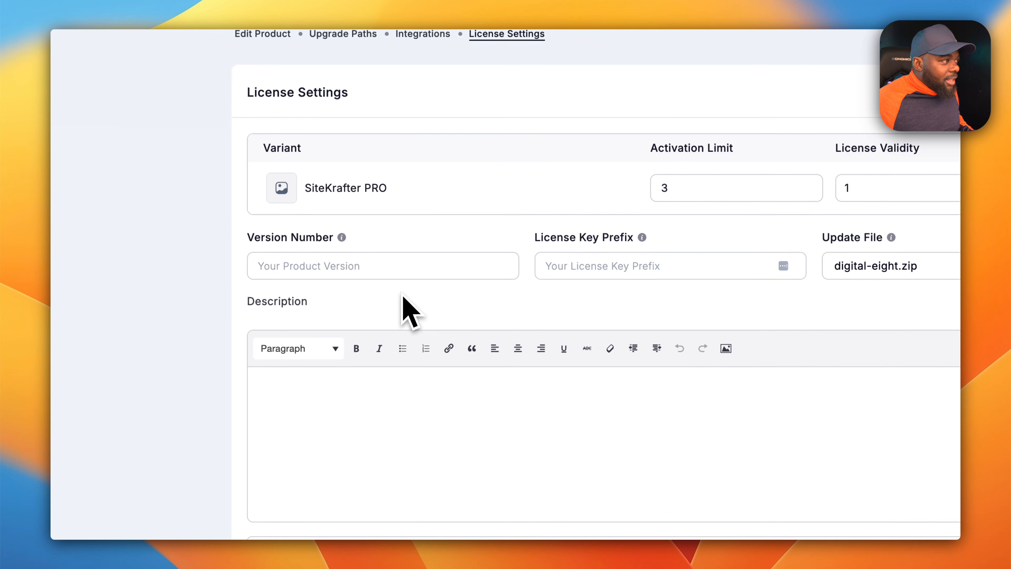
# Step: Set the product's version number to 6.14 and its license key prefix to sk
pyautogui.click(74, 304)
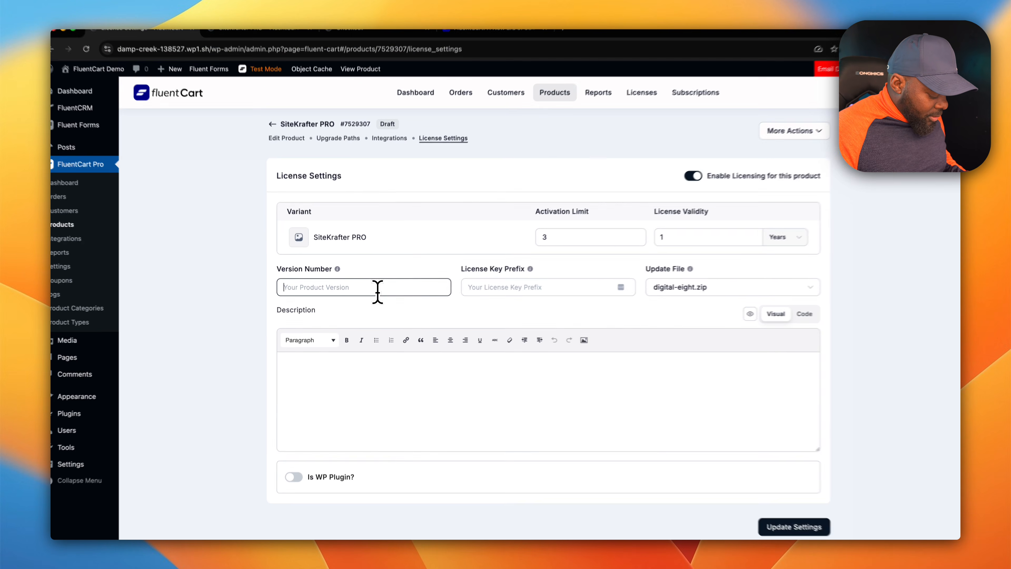
pyautogui.write('6.14')
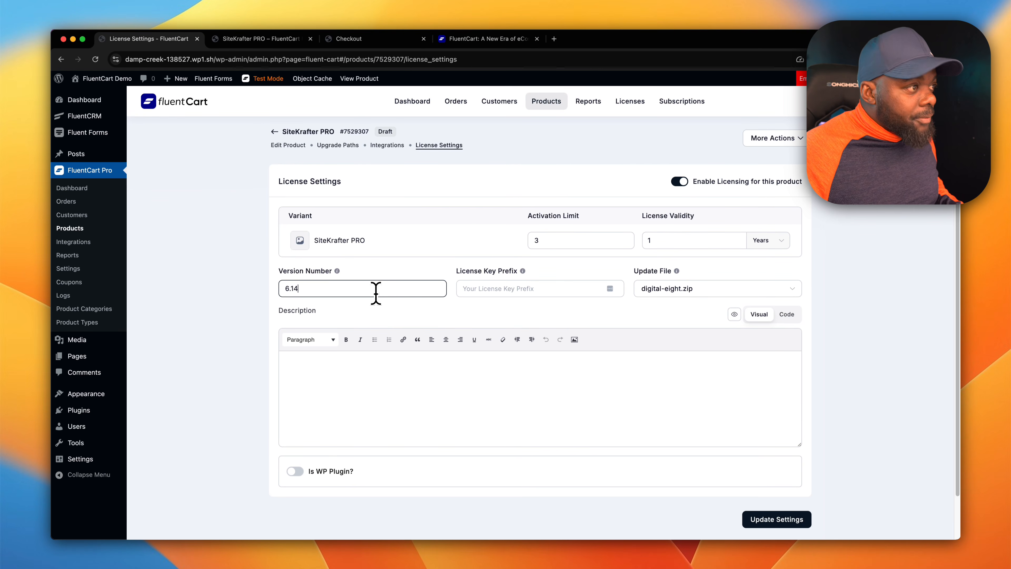
pyautogui.click(482, 290)
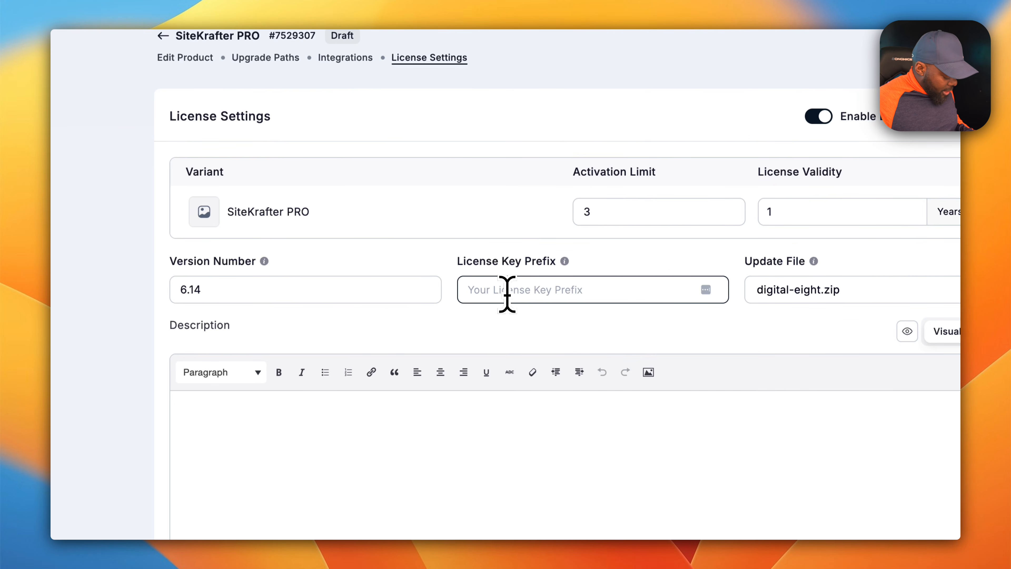
pyautogui.write('sk')
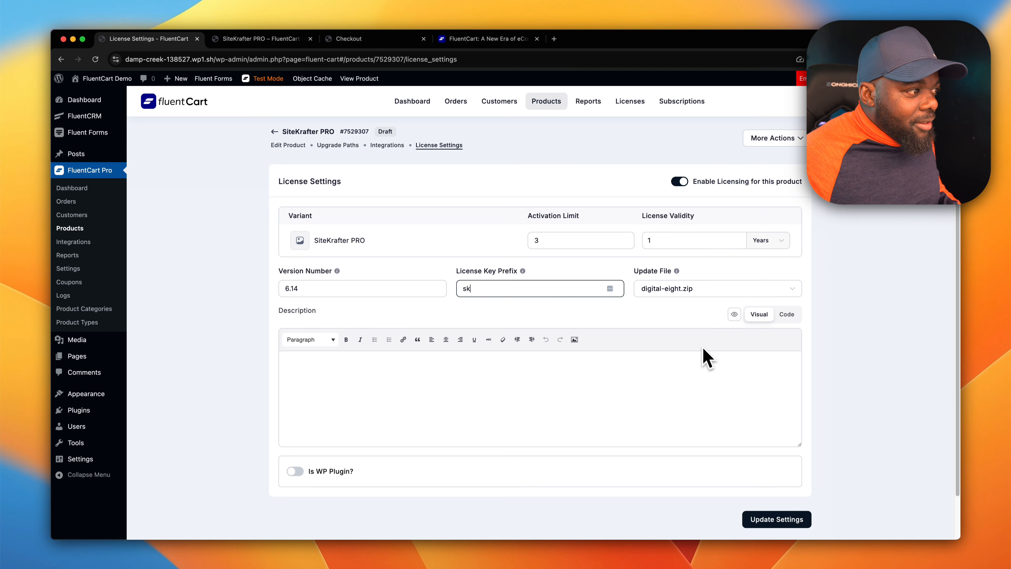
# Step: Enable the WP plugin option to examine its readme, banner, icon and version fields, and disable it again
pyautogui.scroll(-2, 713, 374)
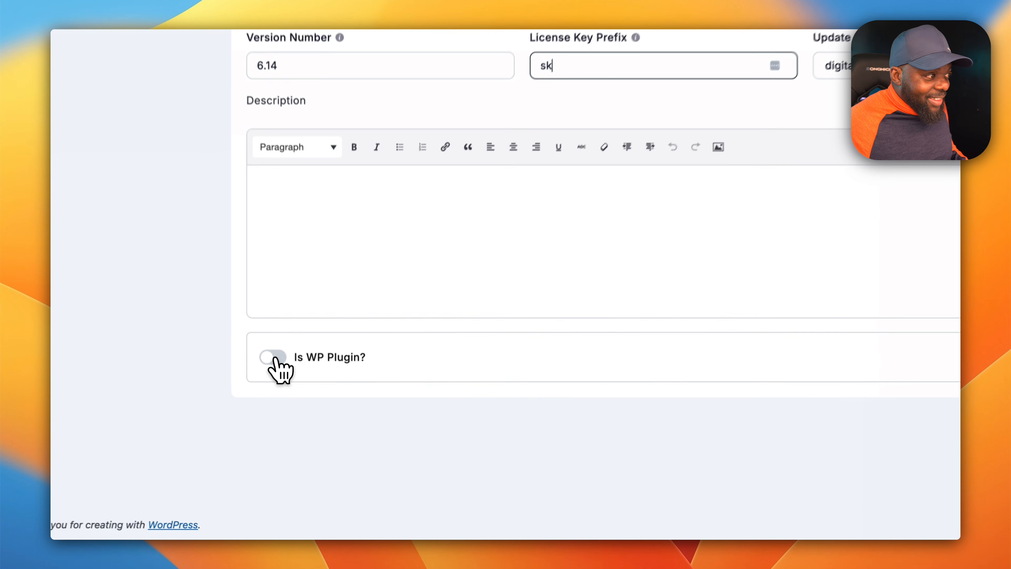
pyautogui.click(295, 424)
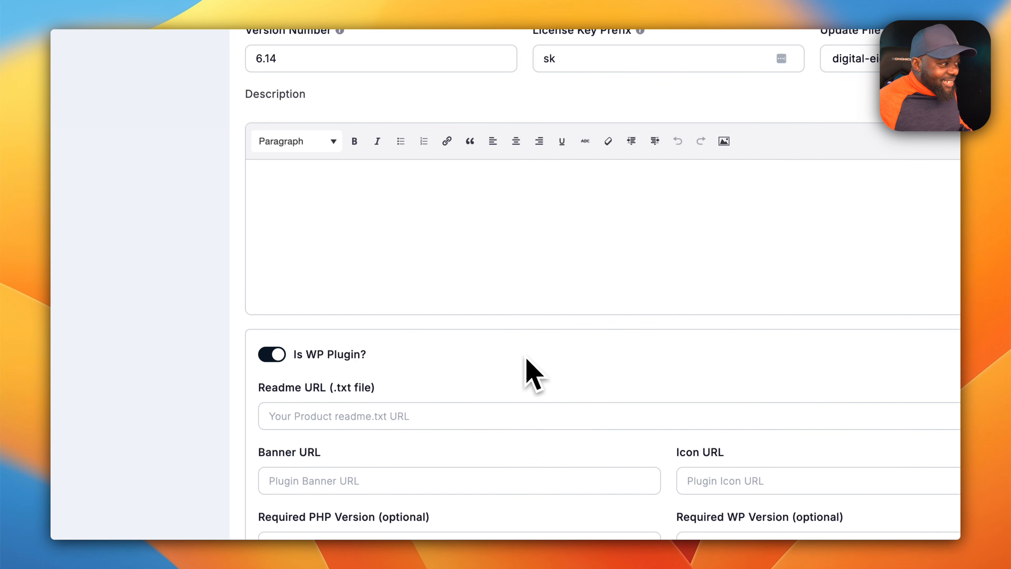
pyautogui.click(314, 244)
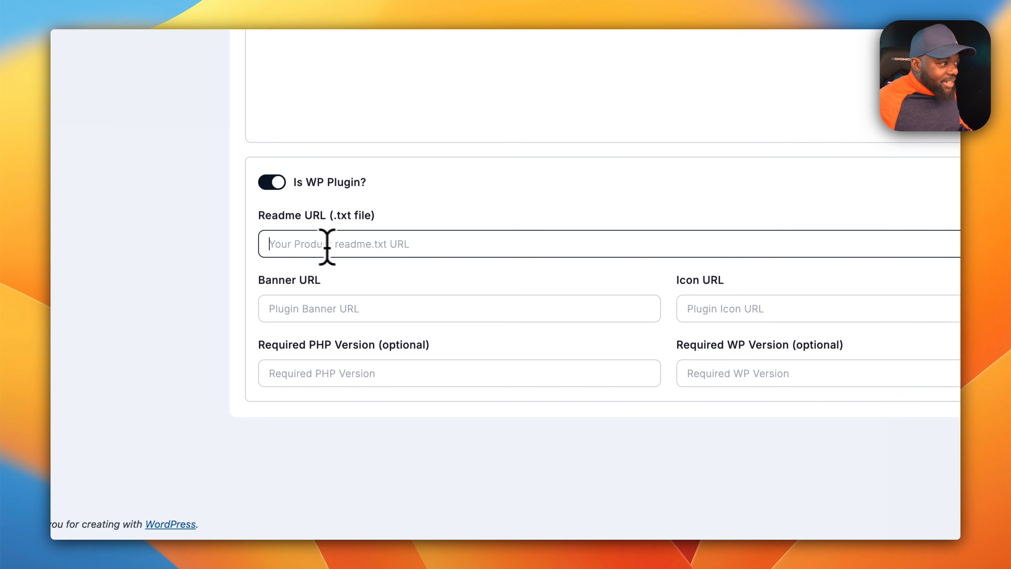
pyautogui.click(385, 307)
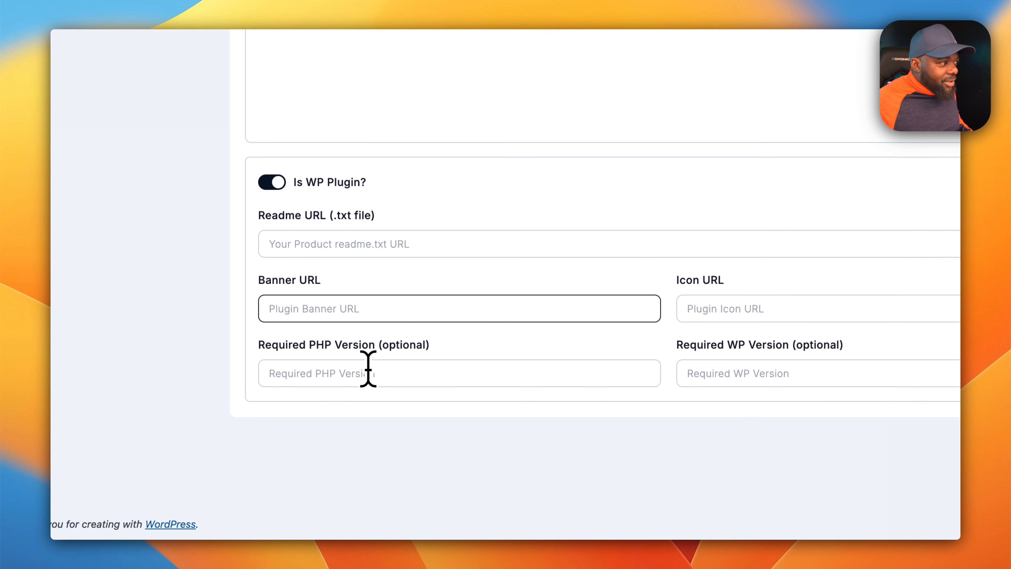
pyautogui.click(357, 375)
pyautogui.hscroll(5, 636, 342)
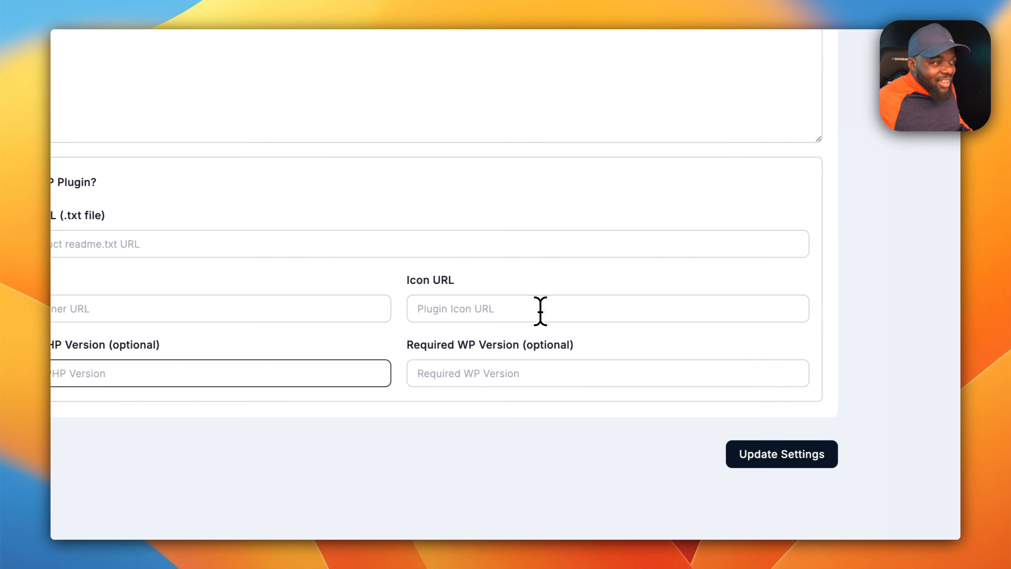
pyautogui.click(542, 309)
pyautogui.hscroll(-5, 253, 242)
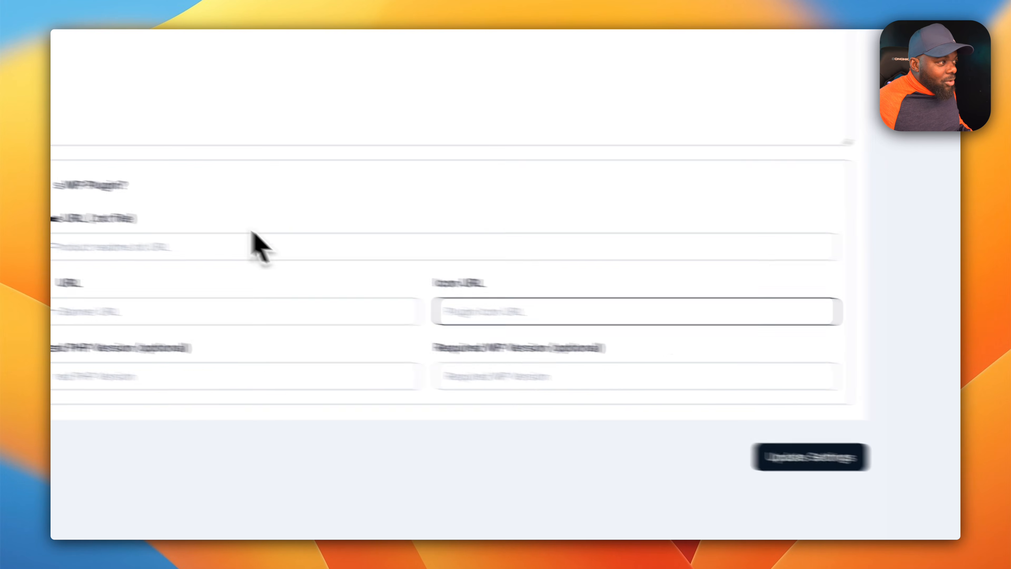
pyautogui.click(271, 202)
# Step: Save the product's updated license settings
pyautogui.hscroll(5, 676, 452)
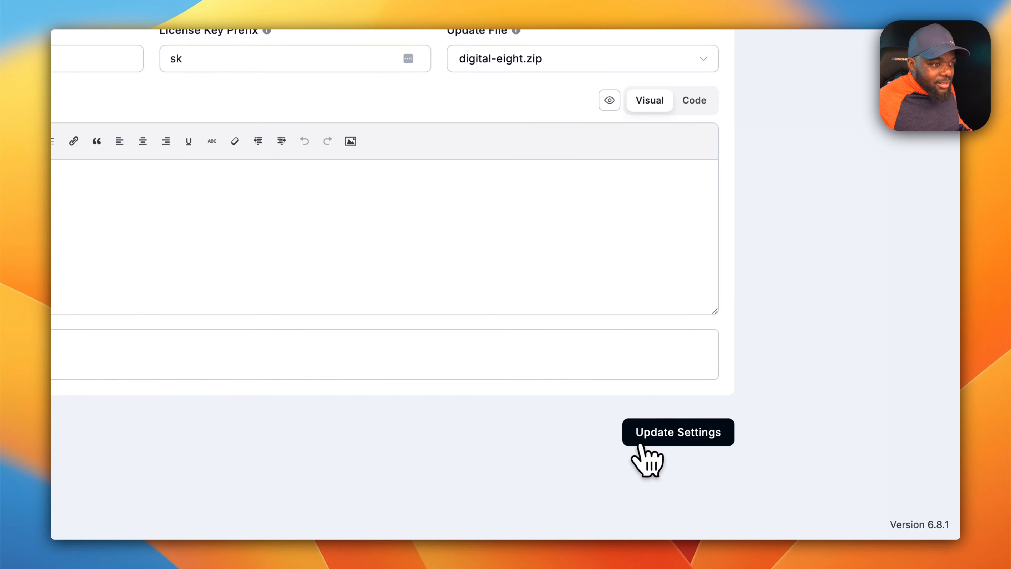
pyautogui.click(646, 433)
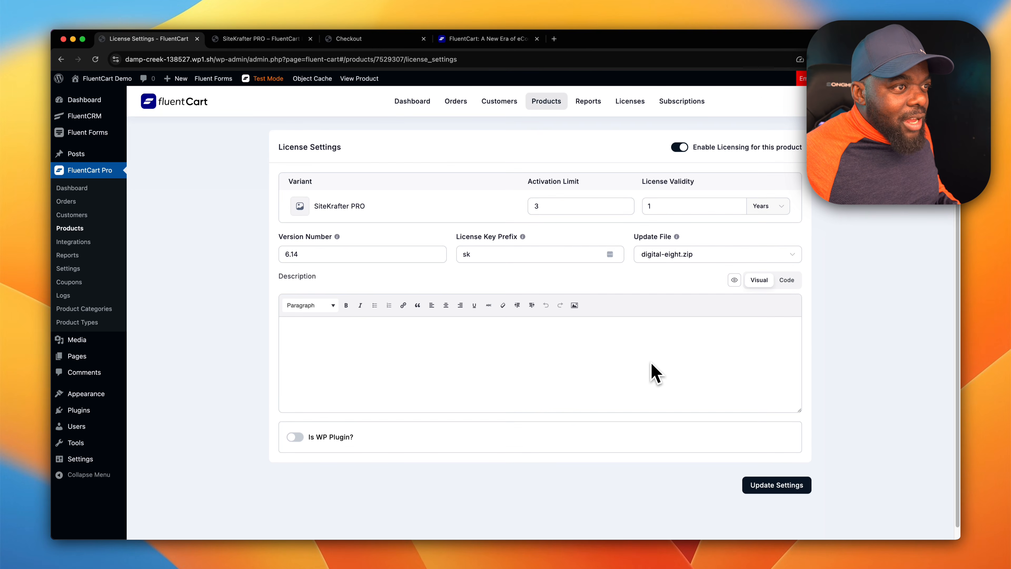
pyautogui.scroll(2, 653, 372)
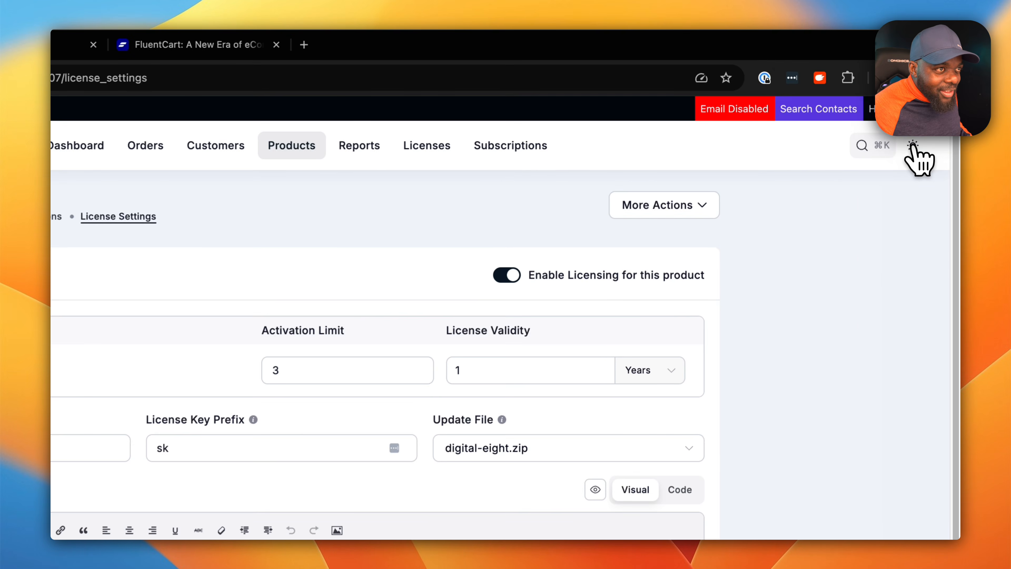
# Step: Try the dark theme in the store admin and return to the light theme
pyautogui.click(913, 147)
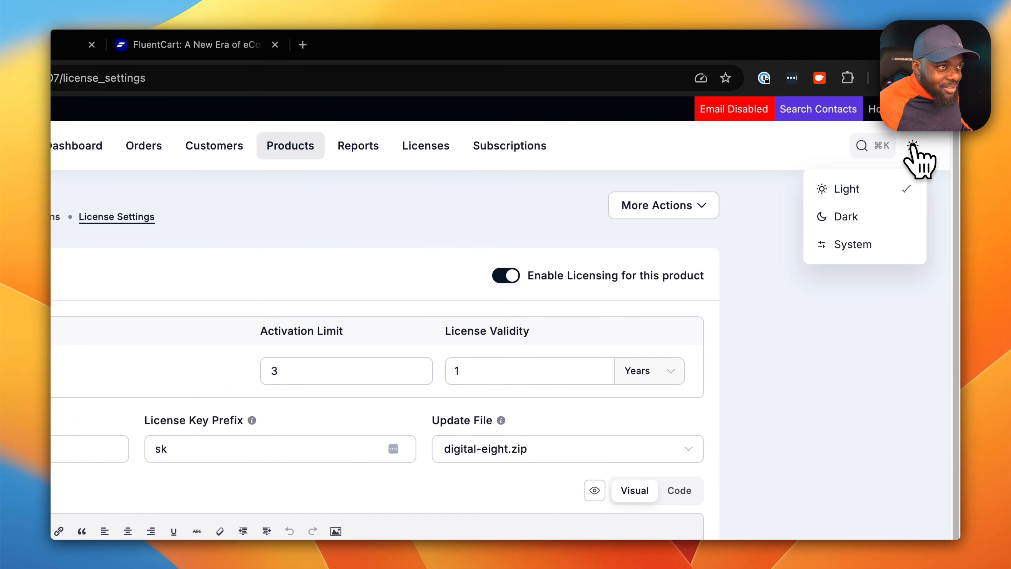
pyautogui.click(870, 222)
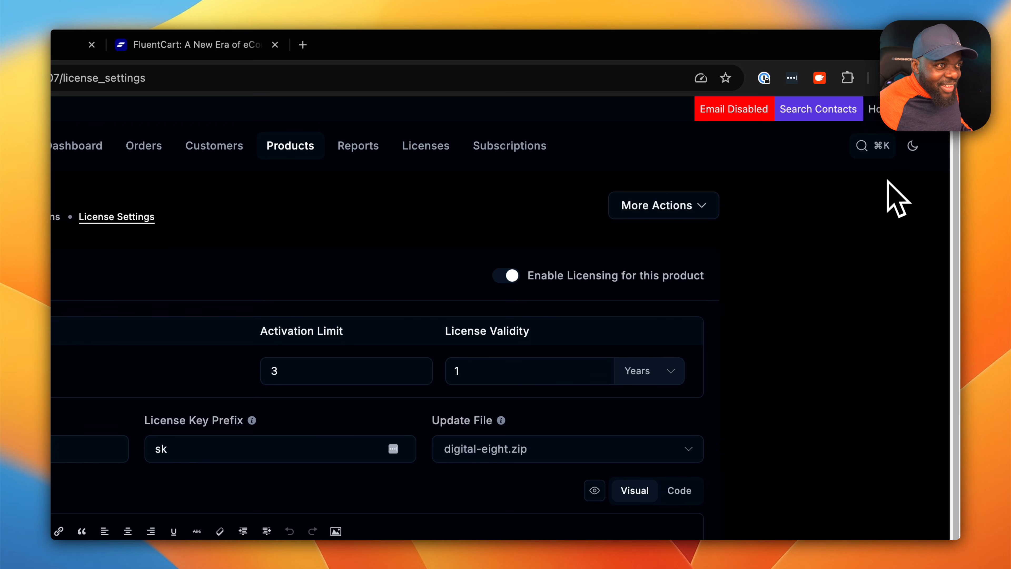
pyautogui.click(913, 147)
pyautogui.click(879, 187)
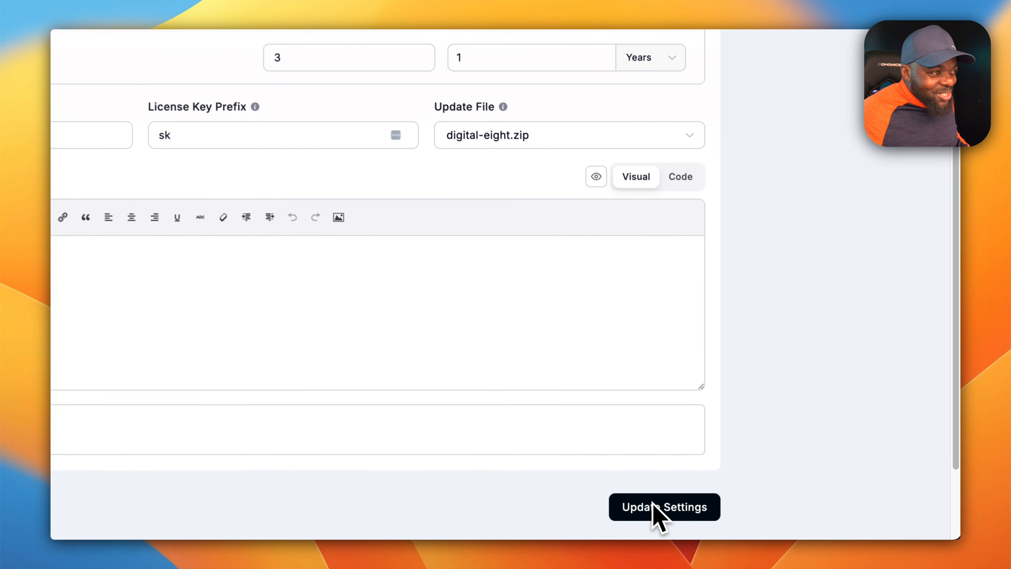
# Step: Save the license settings once more and look over the whole page
pyautogui.click(779, 519)
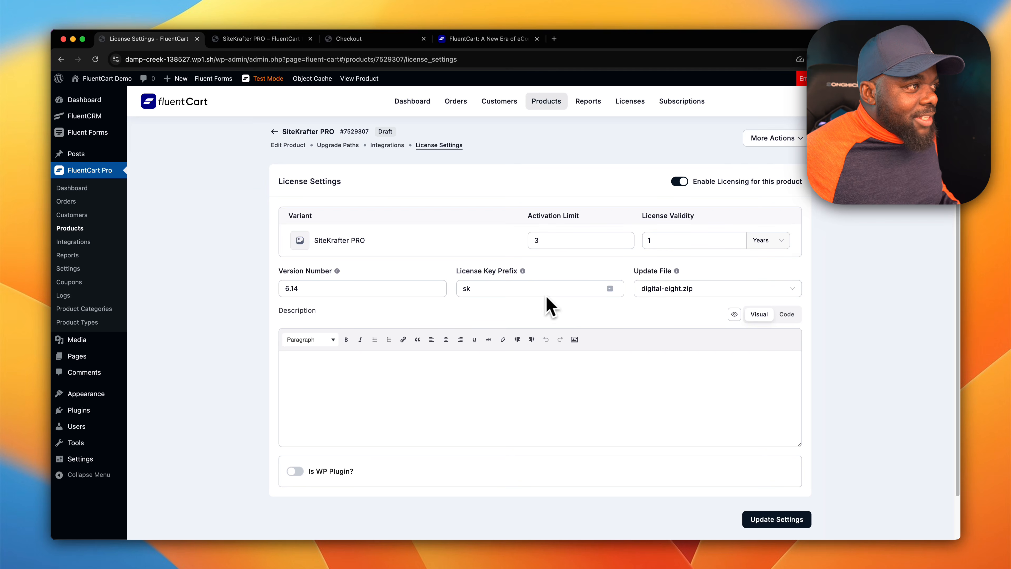
pyautogui.scroll(-2, 576, 350)
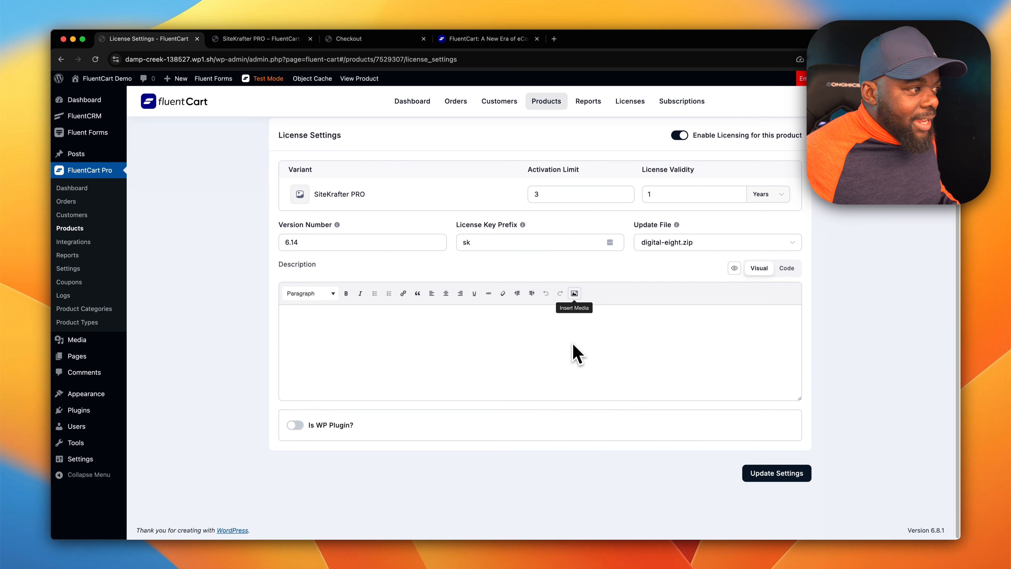
pyautogui.scroll(2, 575, 353)
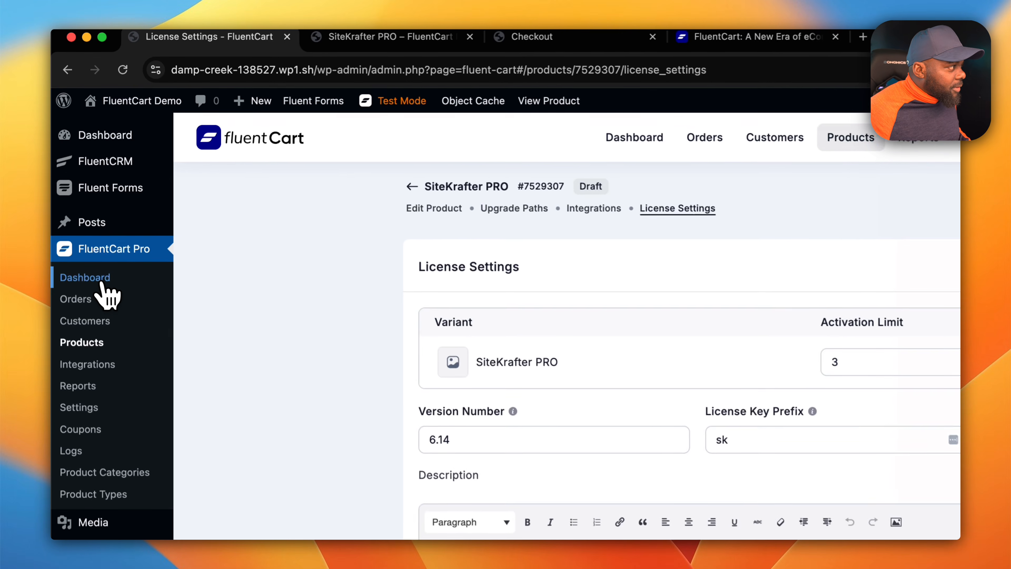
# Step: Visit the store dashboard, and open SiteKrafter PRO for editing from the products list
pyautogui.click(79, 189)
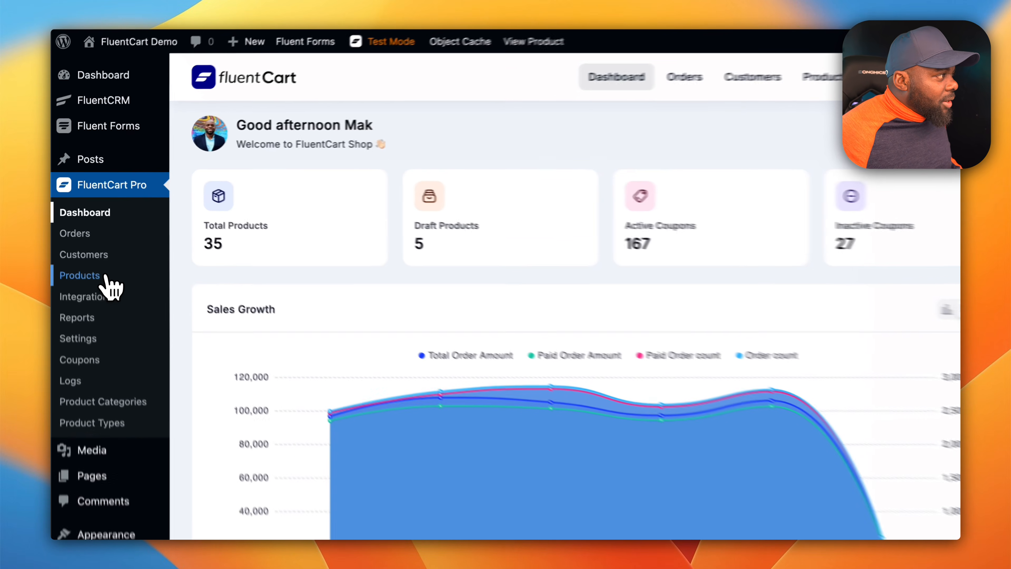
pyautogui.click(83, 228)
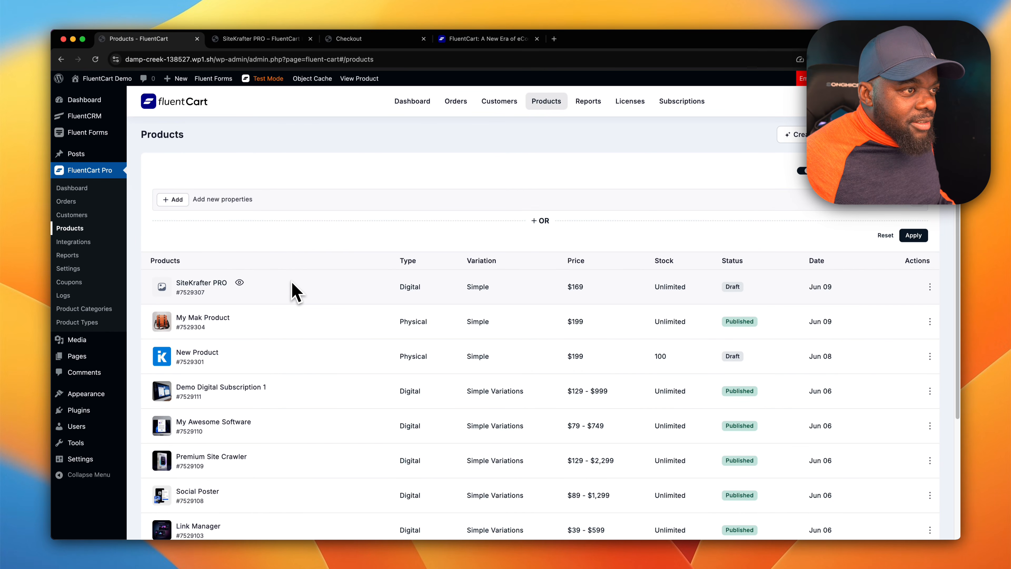
pyautogui.click(928, 287)
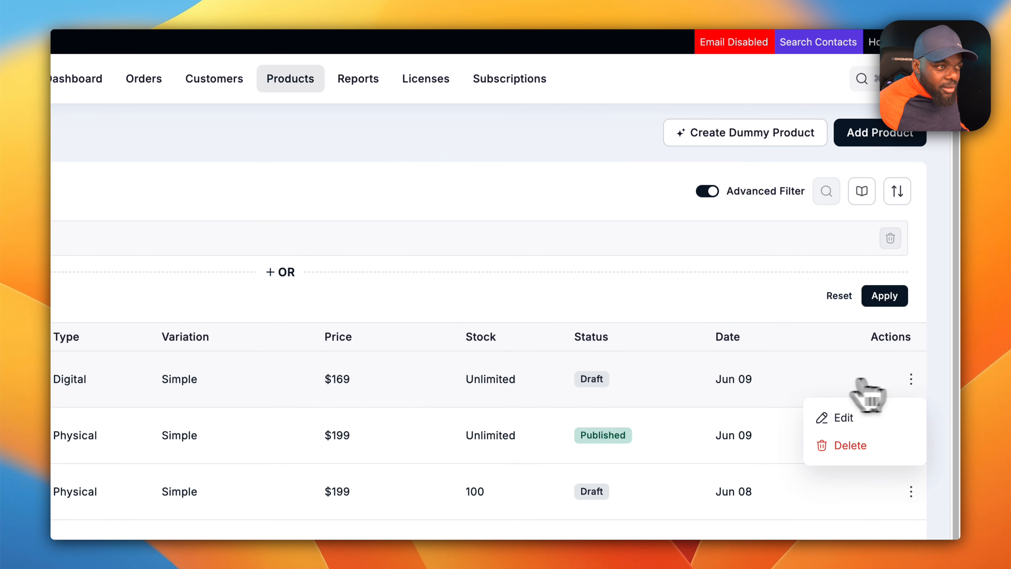
pyautogui.click(851, 417)
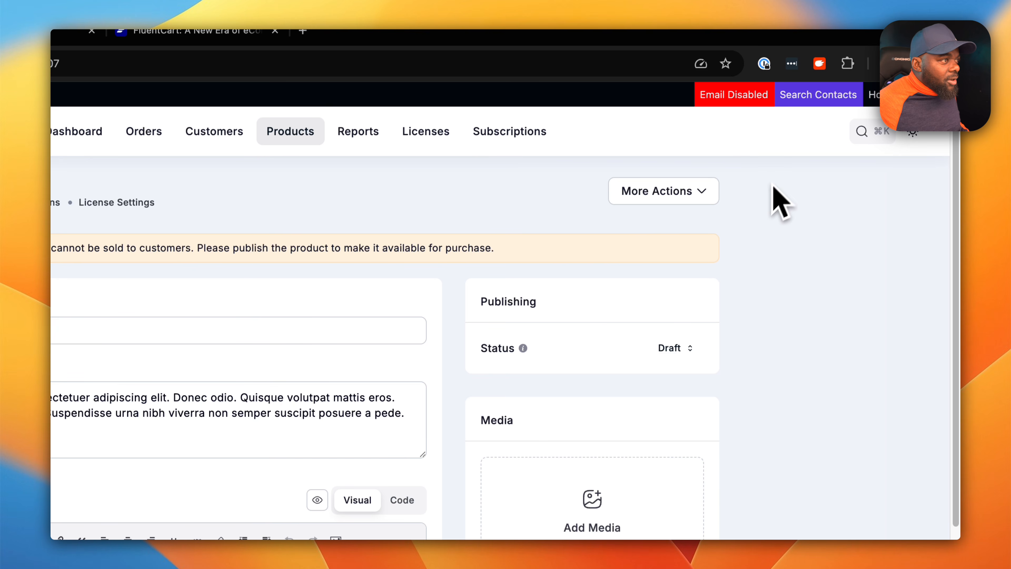
# Step: Change the SiteKrafter PRO product's status to published and save the update
pyautogui.click(682, 349)
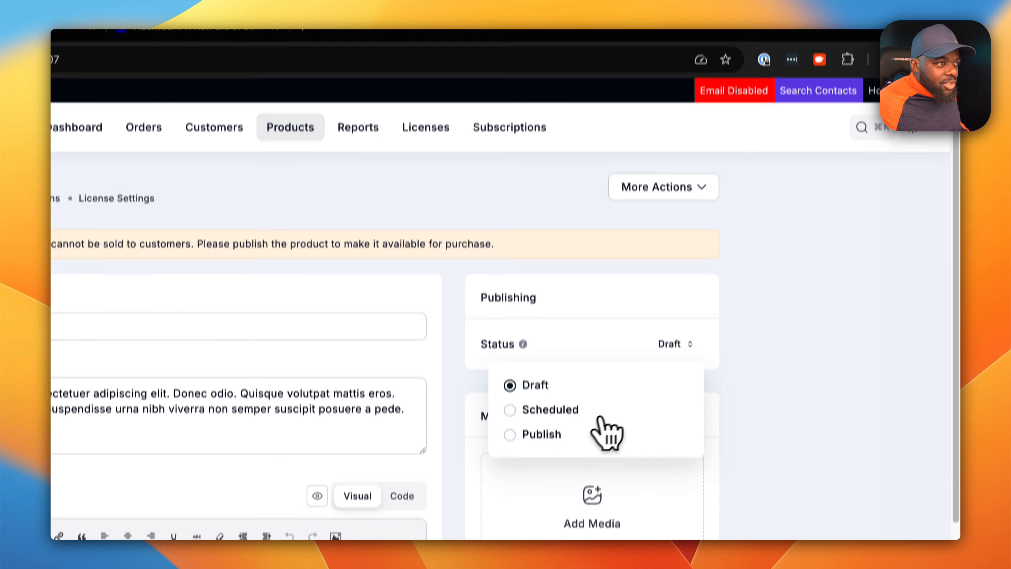
pyautogui.click(522, 438)
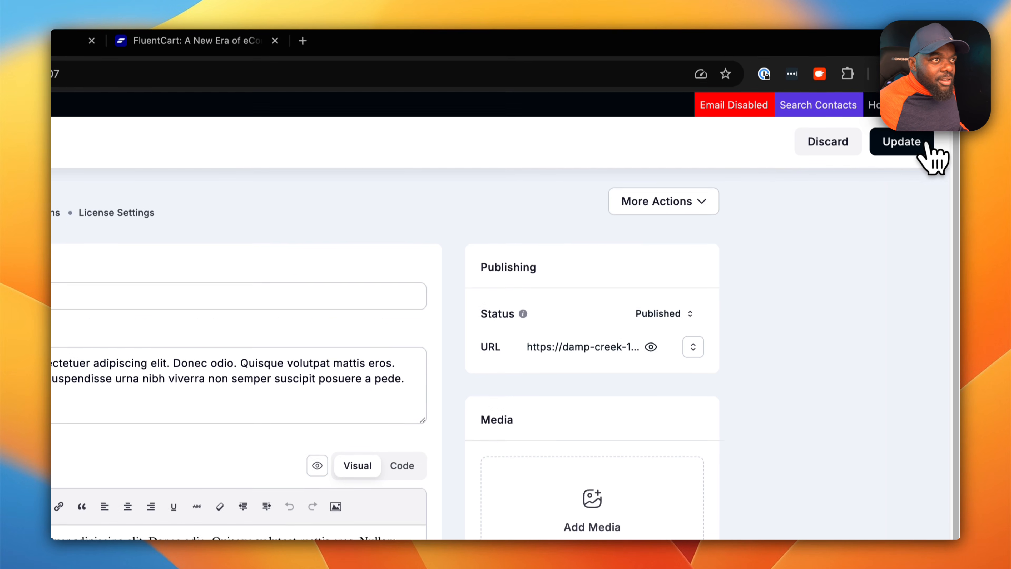
pyautogui.click(923, 102)
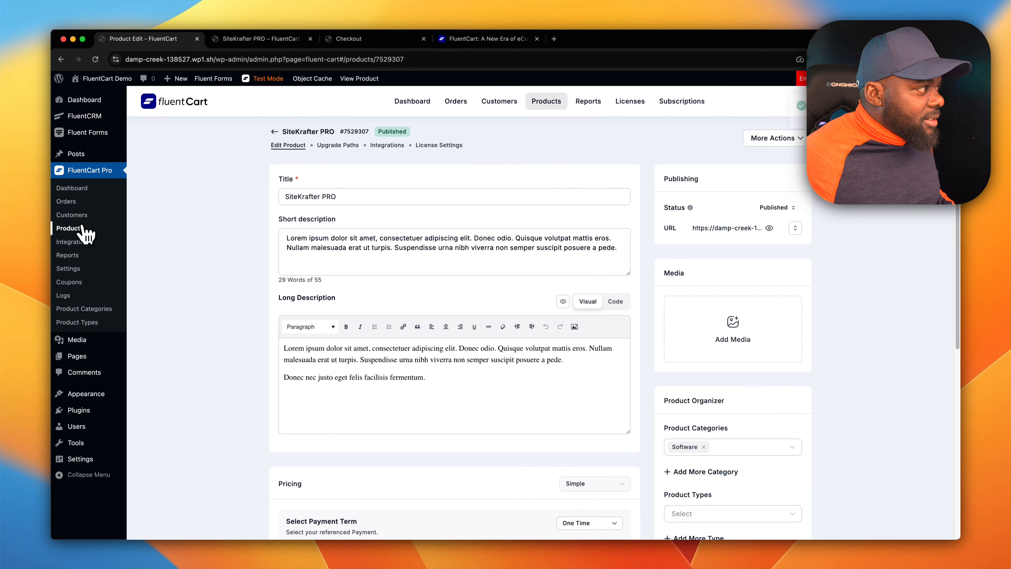
# Step: Reopen SiteKrafter PRO from the products list to review its pricing and downloadable asset, and view the store's integrations
pyautogui.click(82, 229)
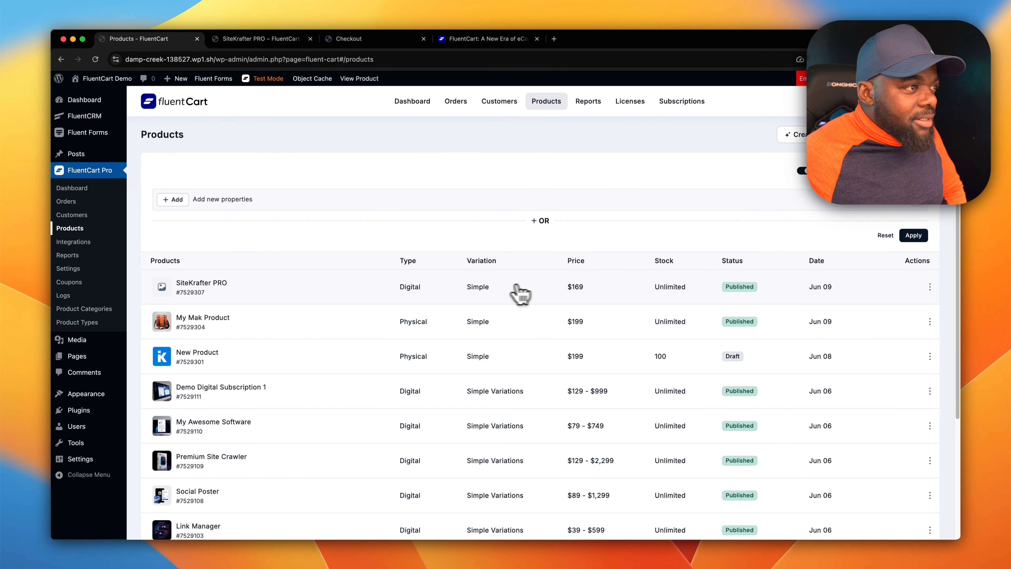
pyautogui.click(361, 292)
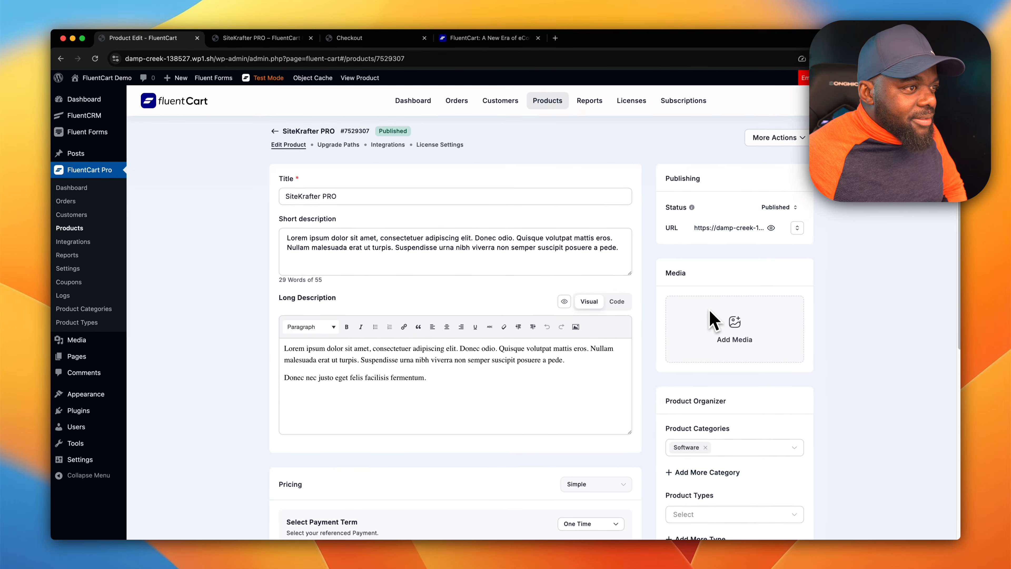
pyautogui.scroll(-10, 677, 323)
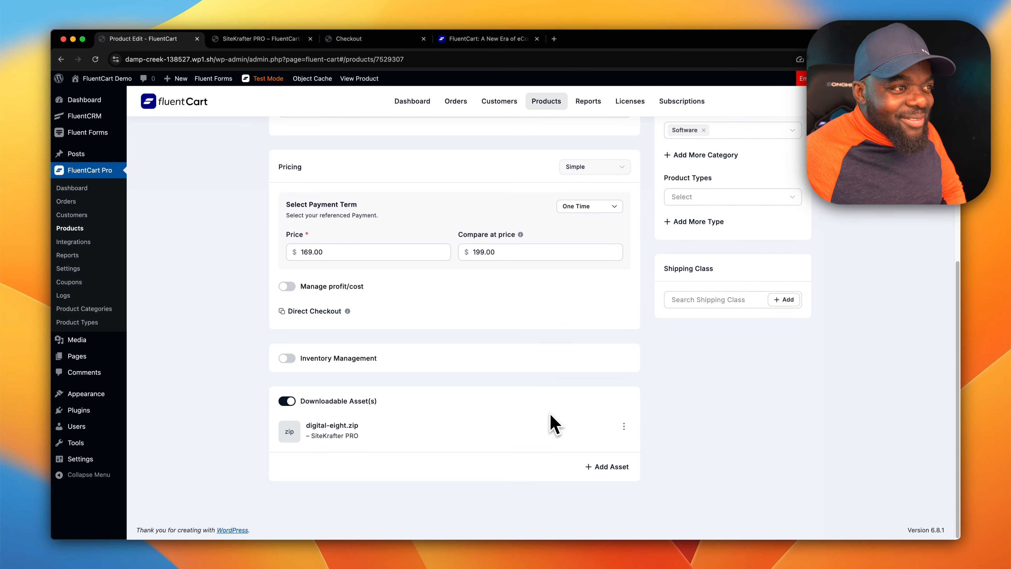
pyautogui.scroll(8, 553, 425)
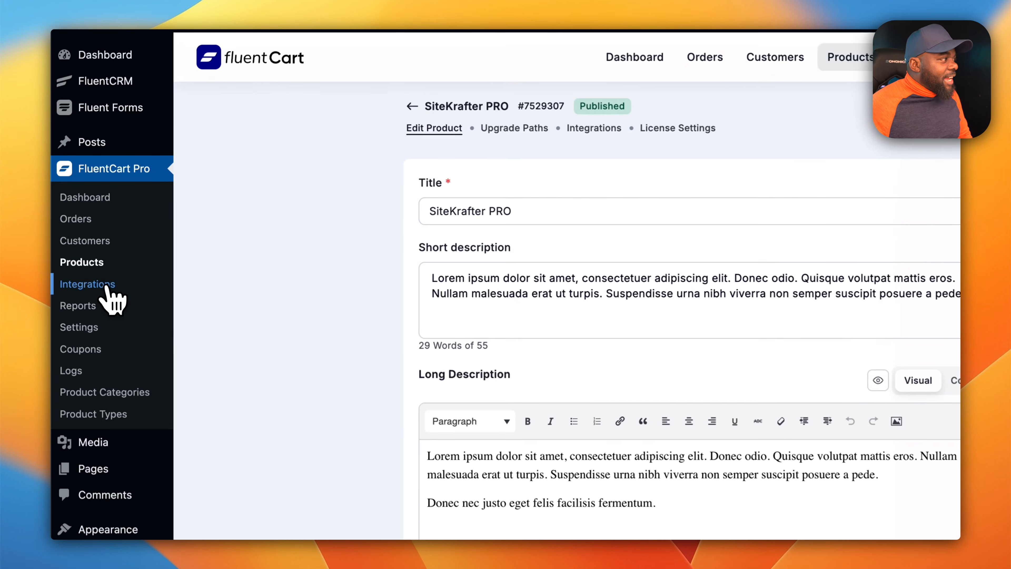
pyautogui.click(93, 244)
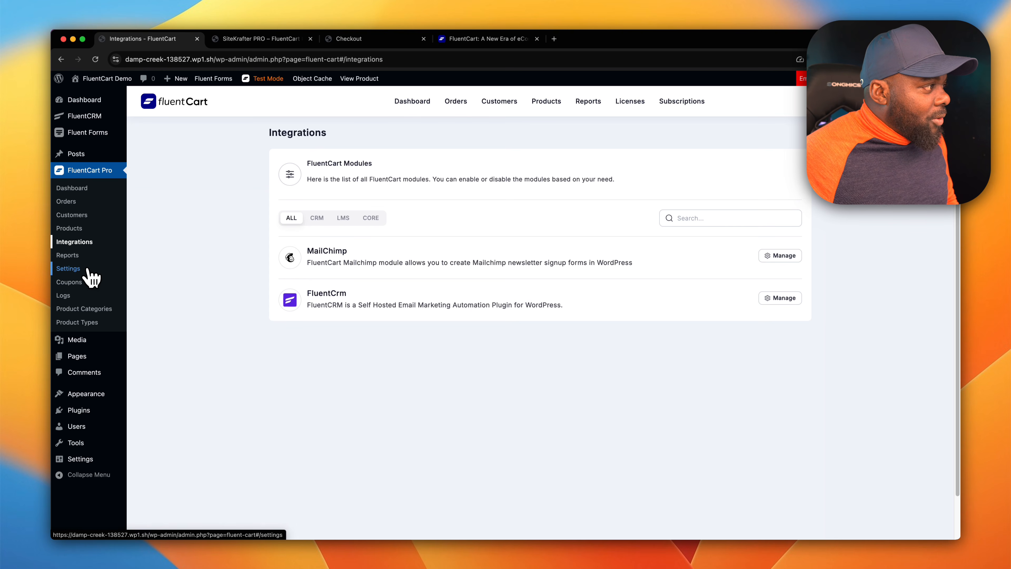
# Step: Create a new coupon titled "50%Discount" with the code MAK50
pyautogui.click(78, 285)
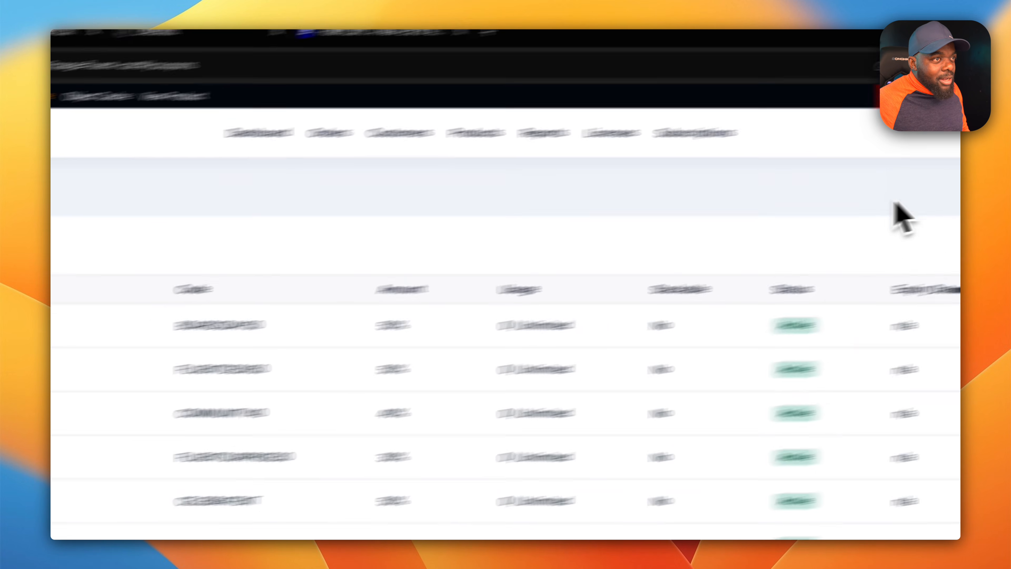
pyautogui.click(924, 202)
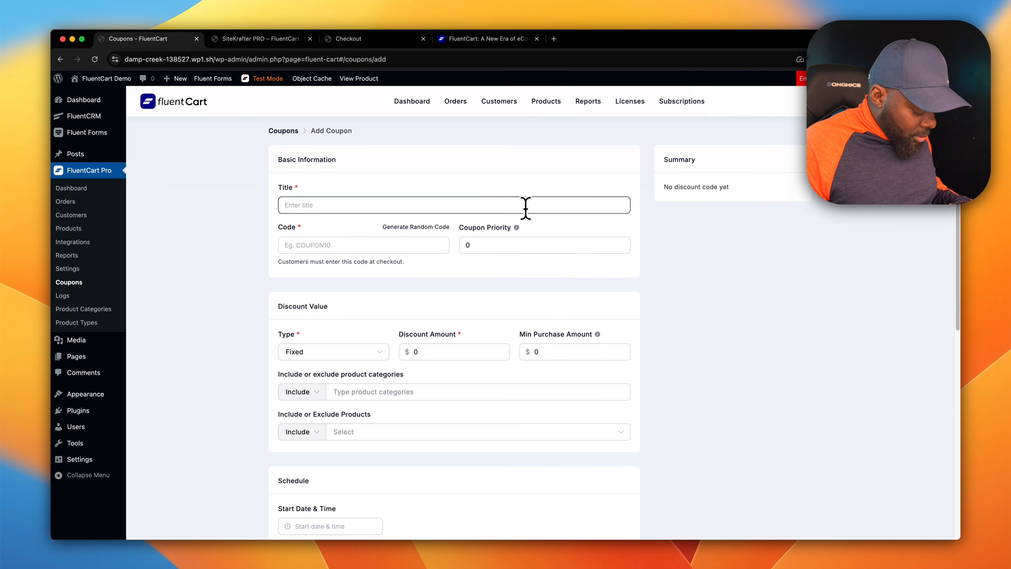
pyautogui.click(391, 287)
pyautogui.write('50%Discount')
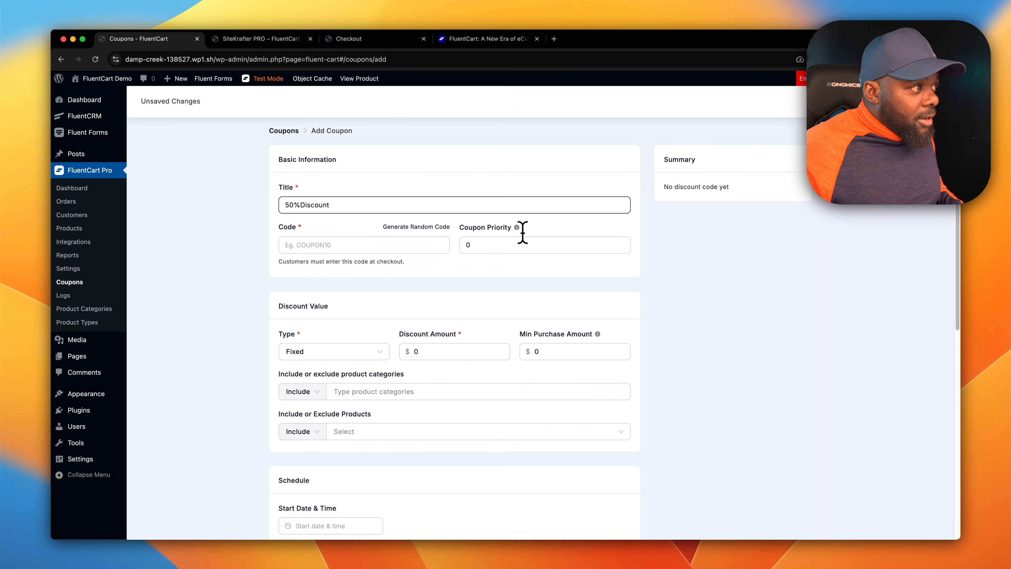
pyautogui.click(424, 251)
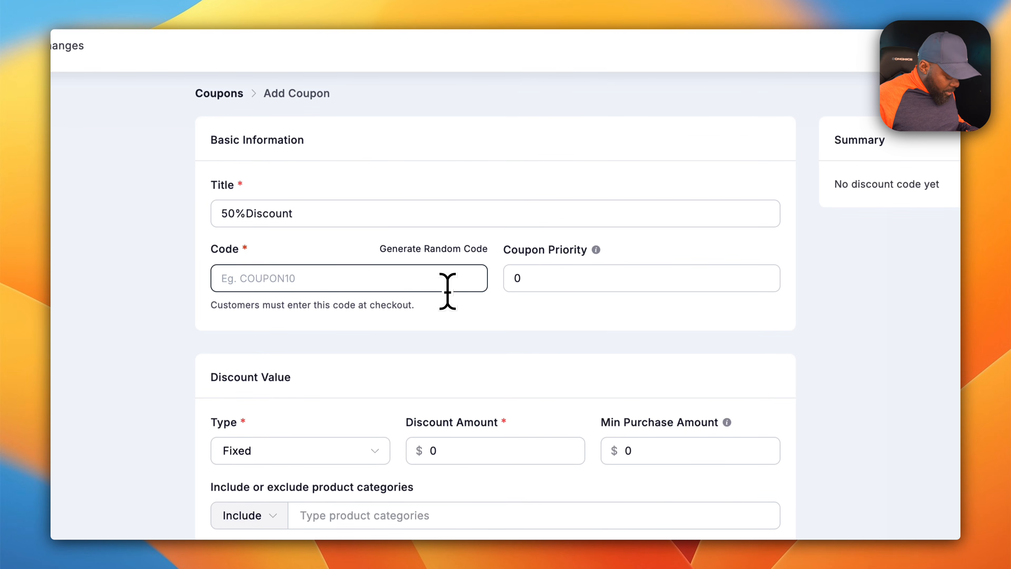
pyautogui.write('MAK')
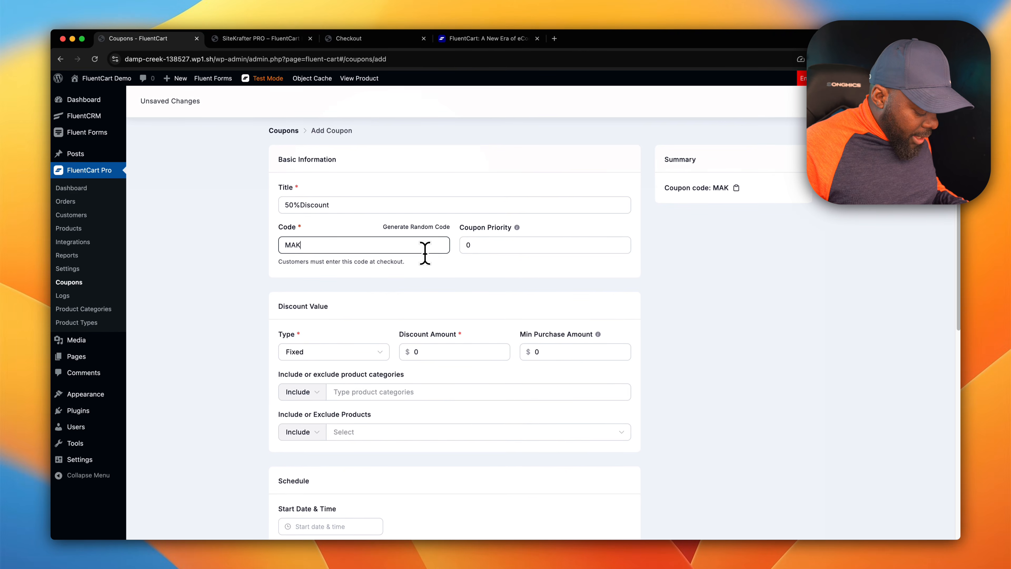
pyautogui.write('%50')
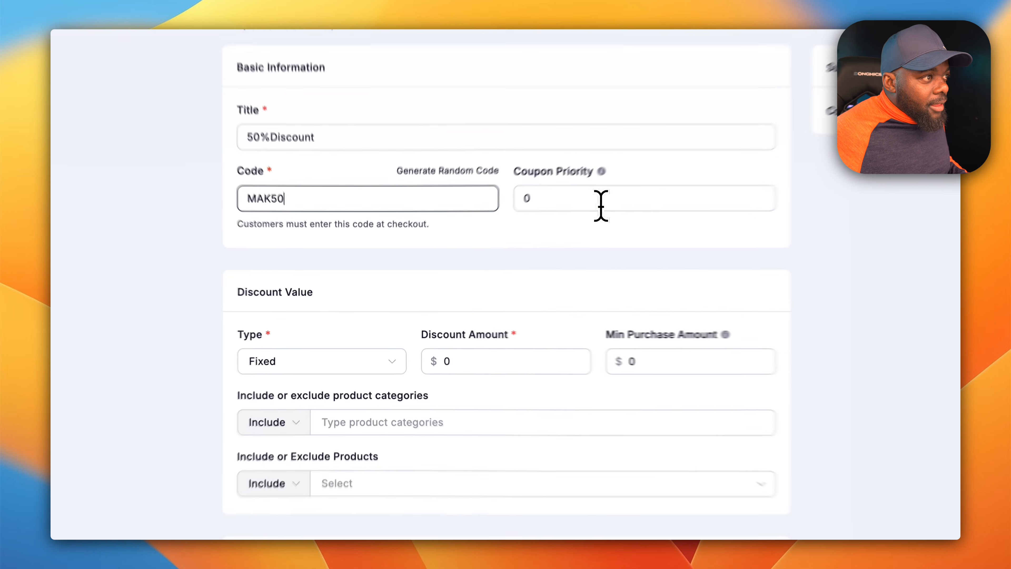
pyautogui.click(601, 205)
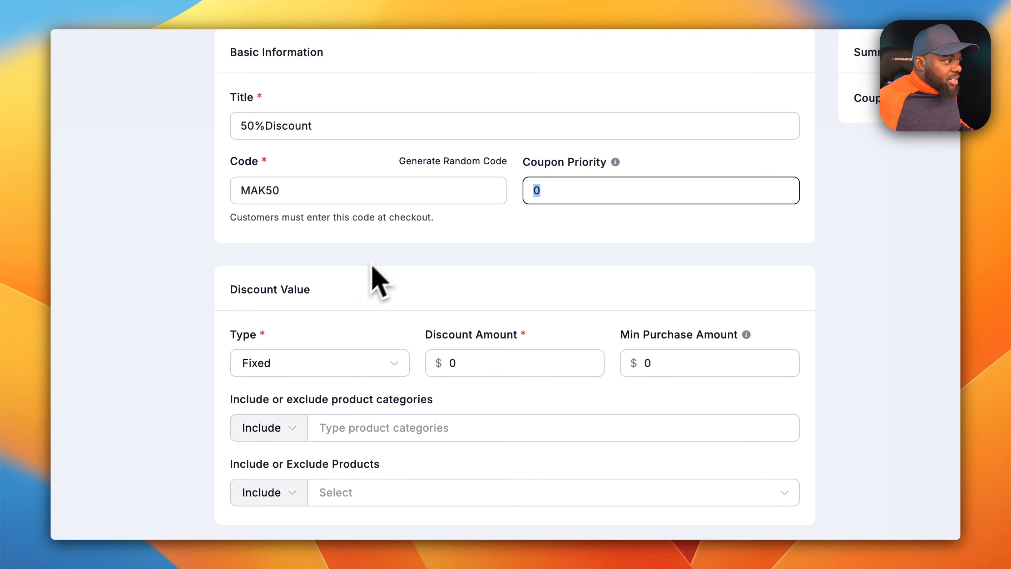
# Step: Set the coupon's discount type to Percentage with a discount percentage of 50
pyautogui.scroll(-2, 337, 346)
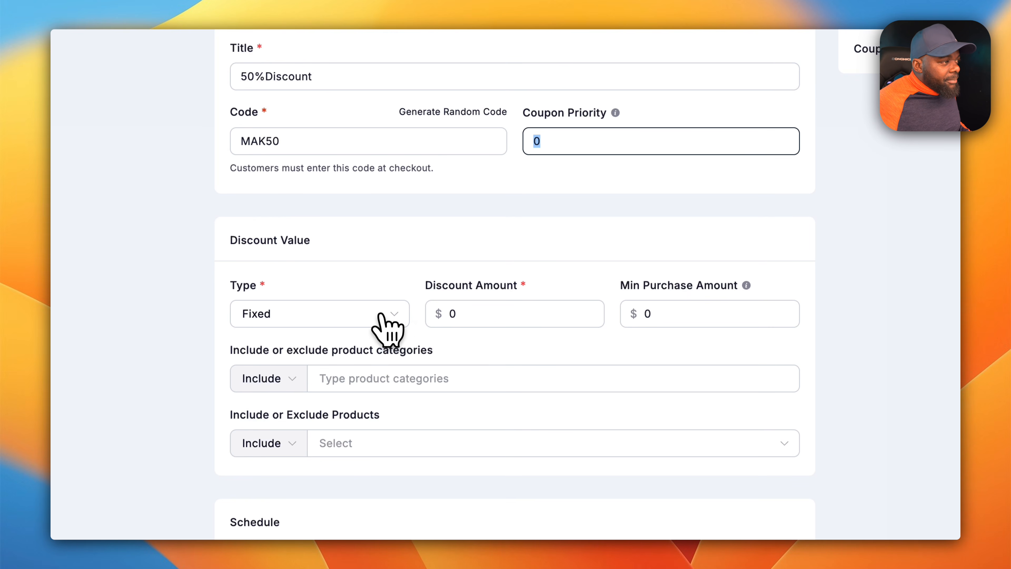
pyautogui.click(392, 316)
pyautogui.click(358, 383)
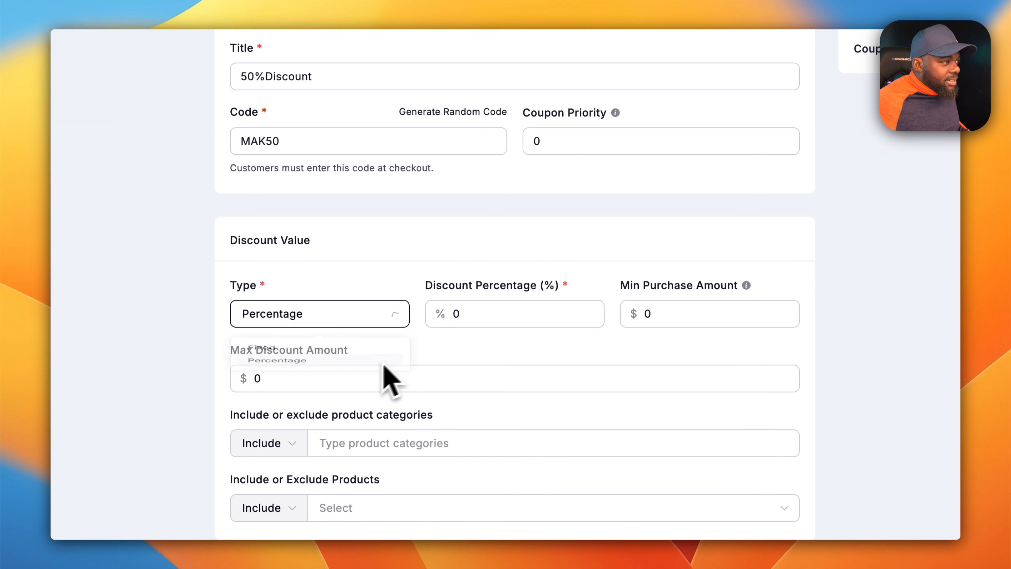
pyautogui.click(477, 314)
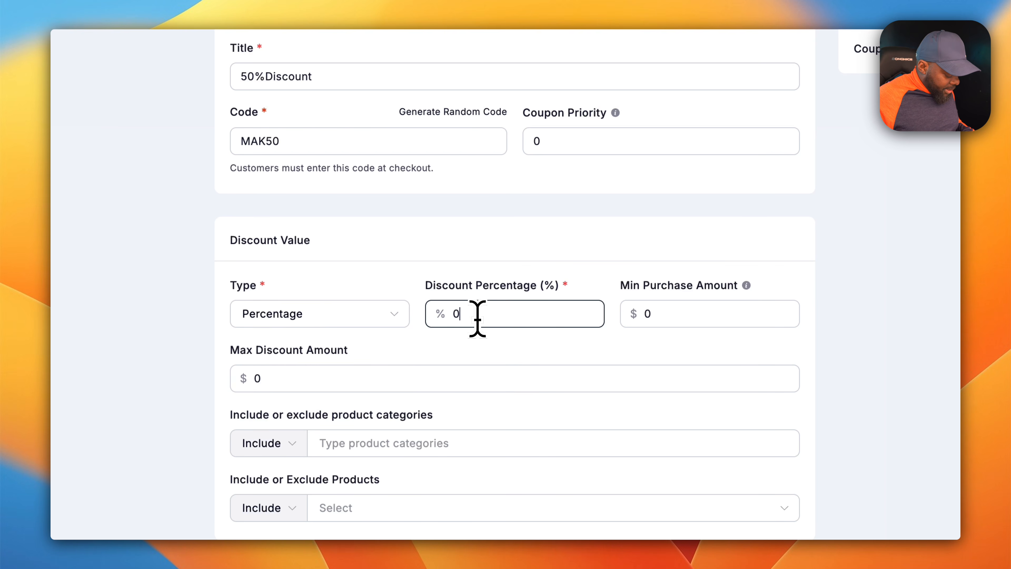
pyautogui.click(659, 335)
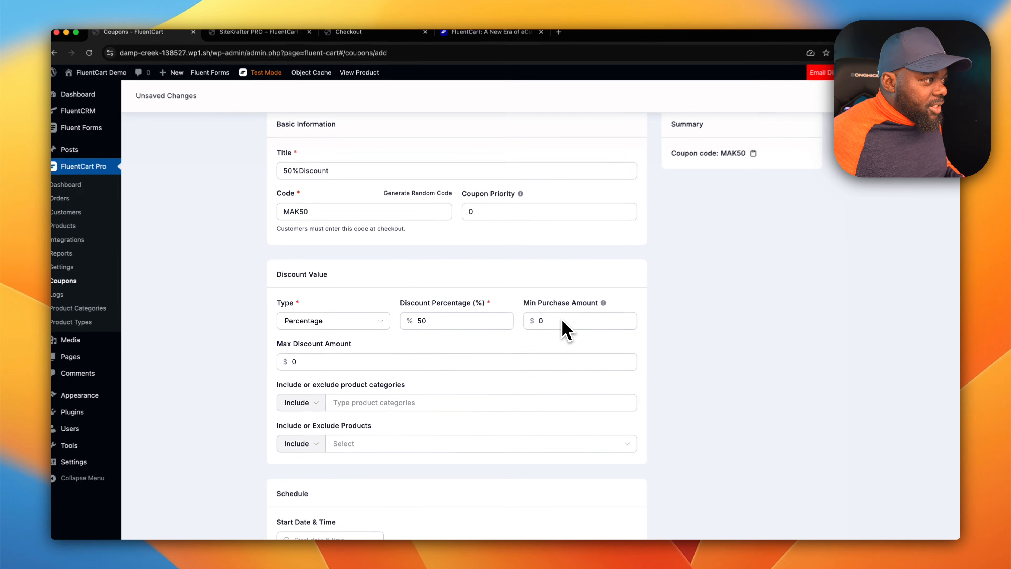
# Step: Examine the coupon's options for including or excluding product categories and products
pyautogui.scroll(-3, 414, 405)
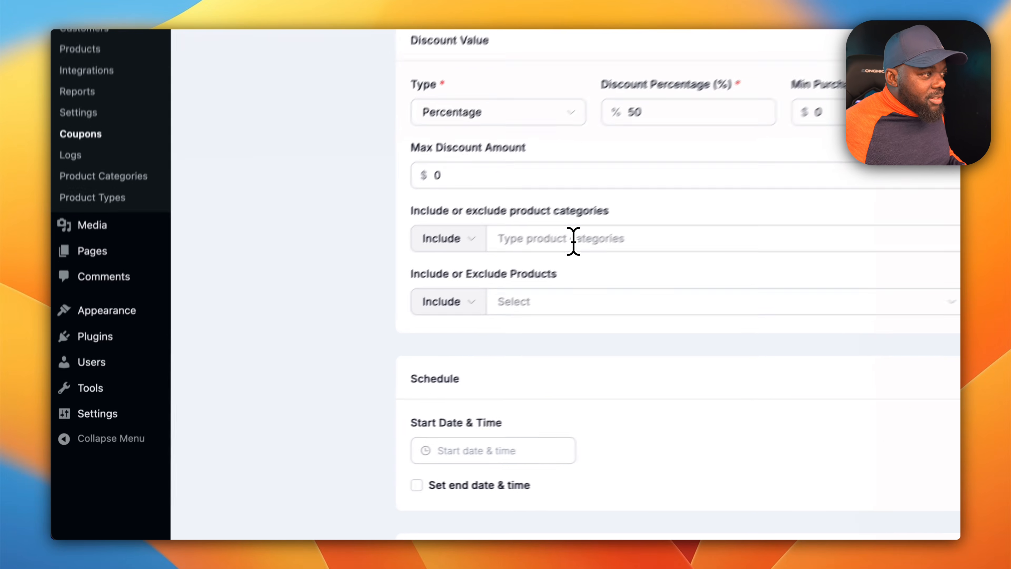
pyautogui.click(341, 348)
pyautogui.click(424, 338)
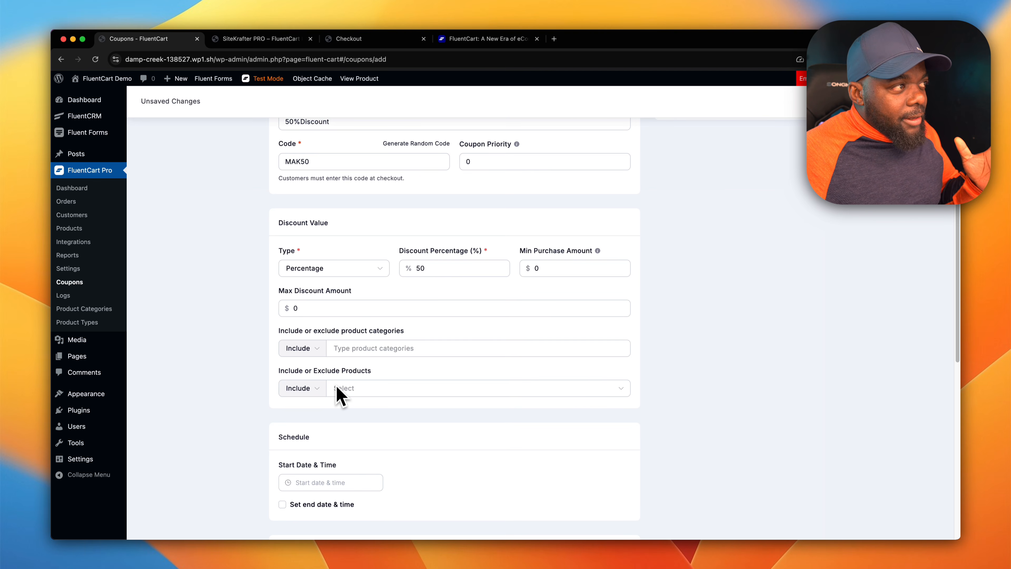
pyautogui.scroll(-6, 338, 388)
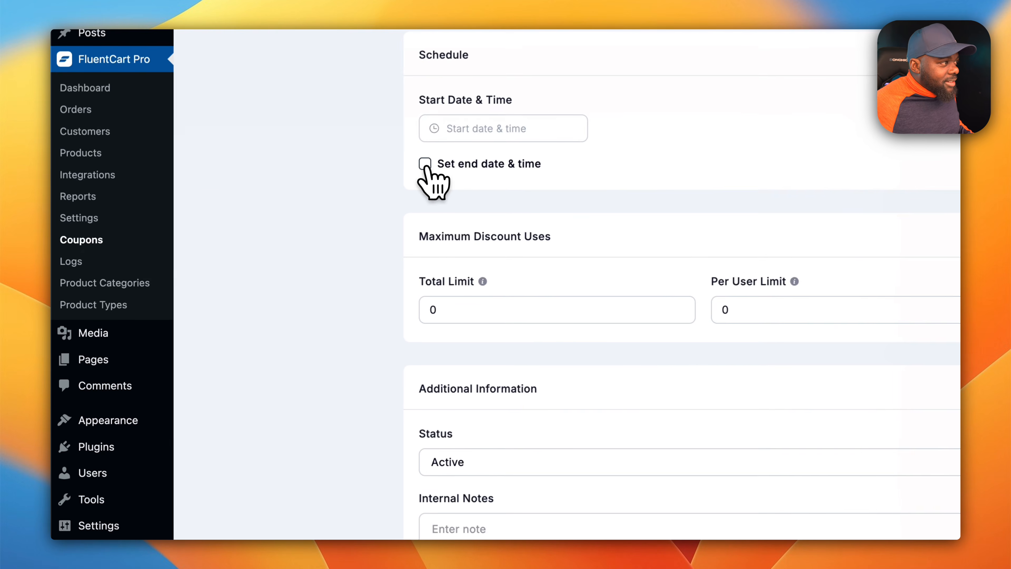
pyautogui.click(282, 235)
pyautogui.click(472, 221)
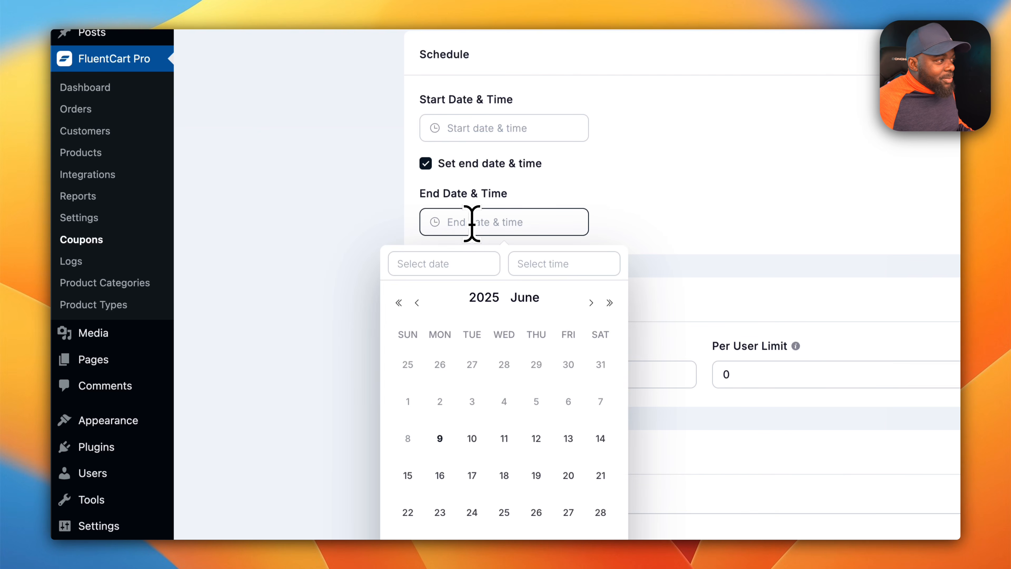
pyautogui.click(537, 476)
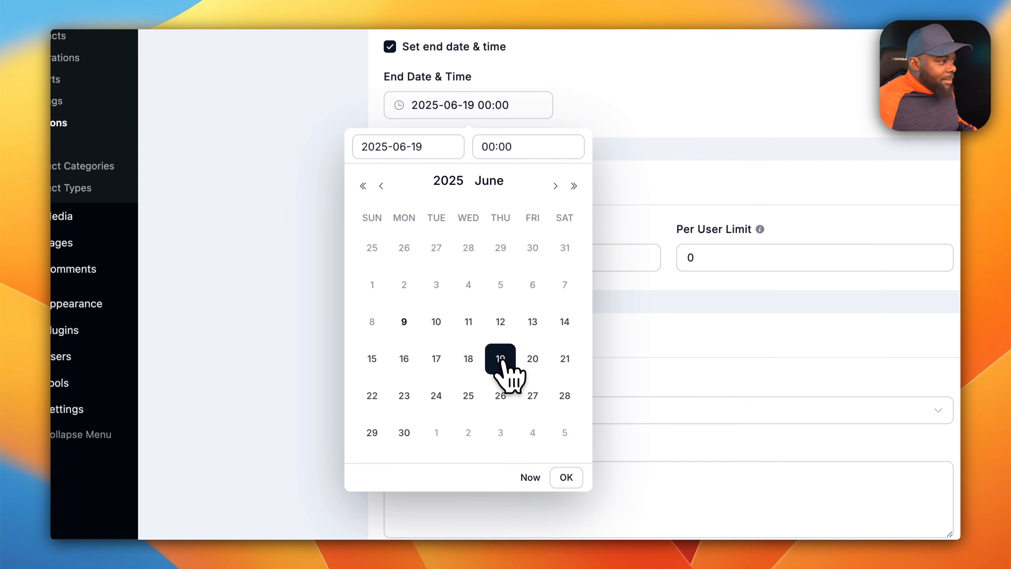
pyautogui.click(566, 477)
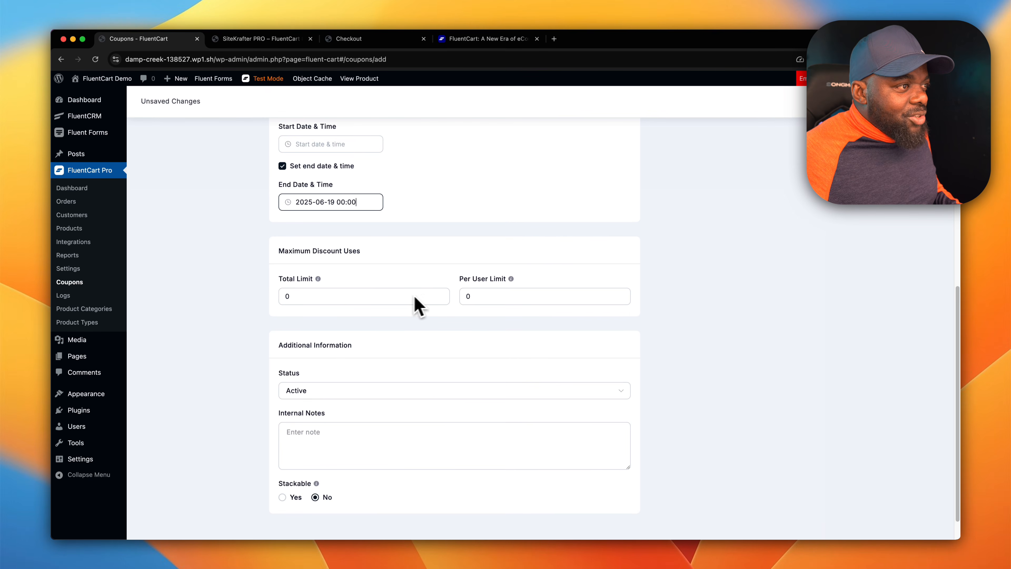
# Step: Check the coupon's usage limits, status and stackable option, and save the coupon
pyautogui.scroll(-2, 402, 306)
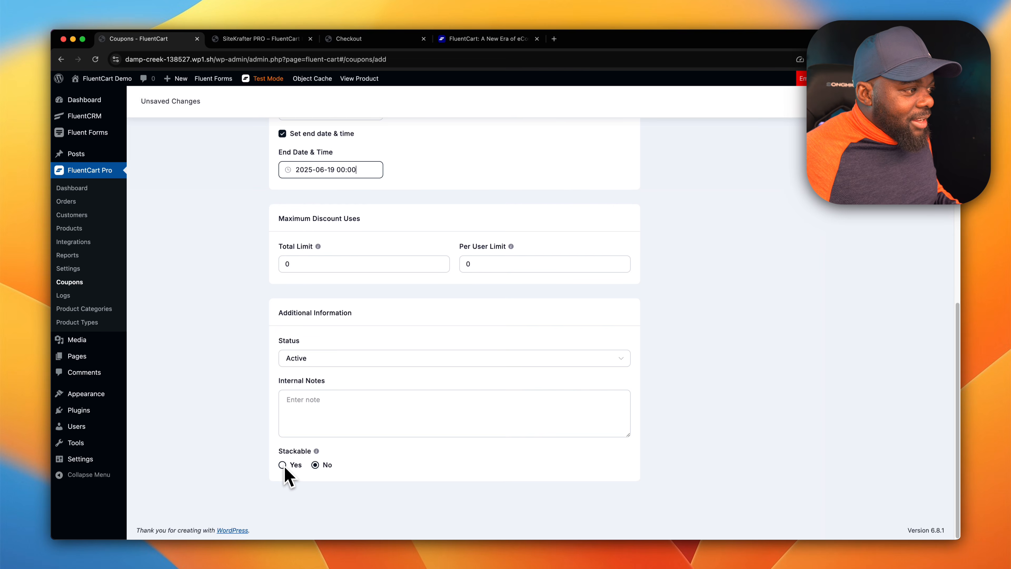
pyautogui.scroll(10, 473, 444)
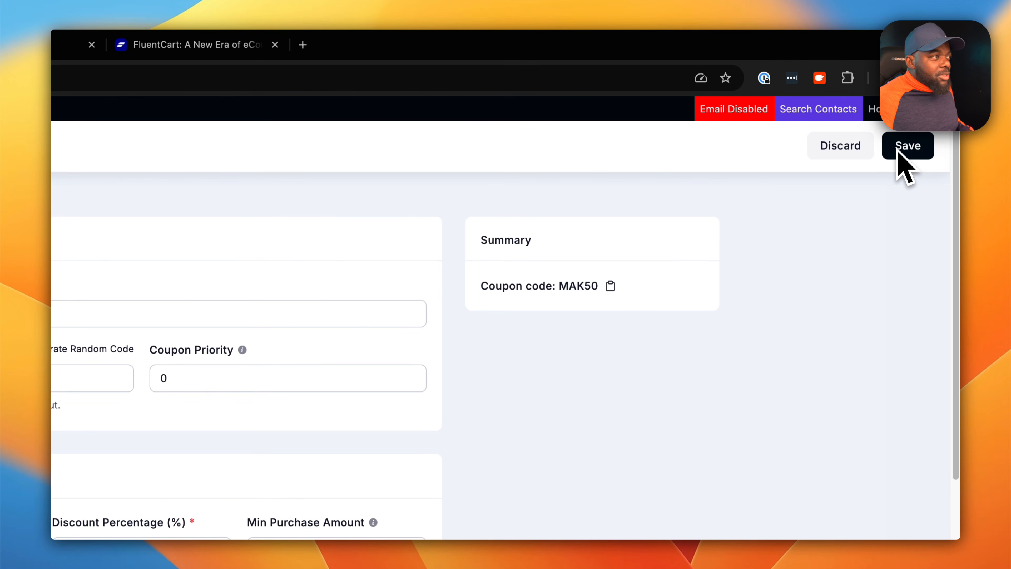
pyautogui.click(901, 147)
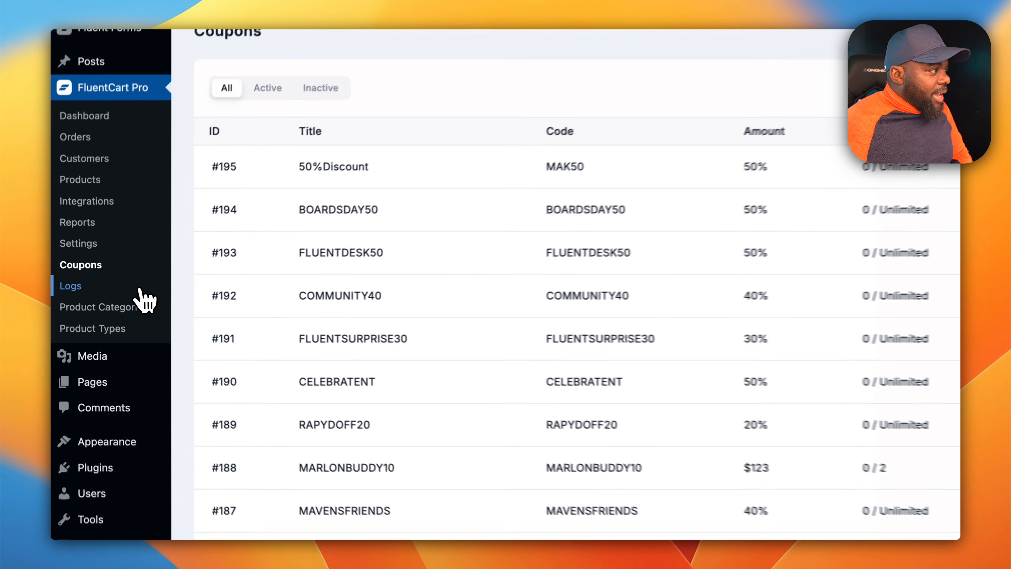
# Step: View the store's logs, filtering them by Success and Warning before returning to all entries
pyautogui.click(108, 298)
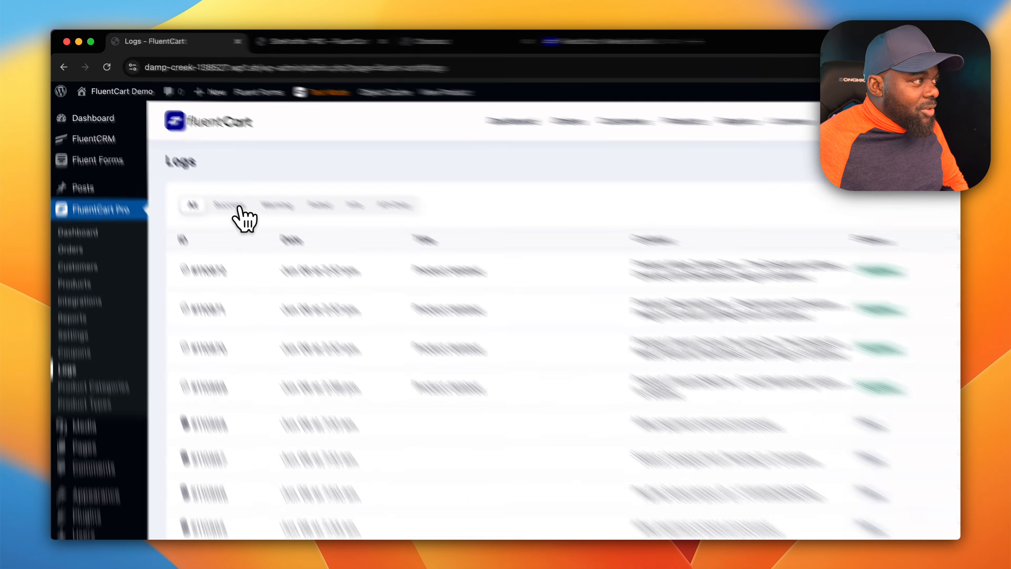
pyautogui.click(190, 167)
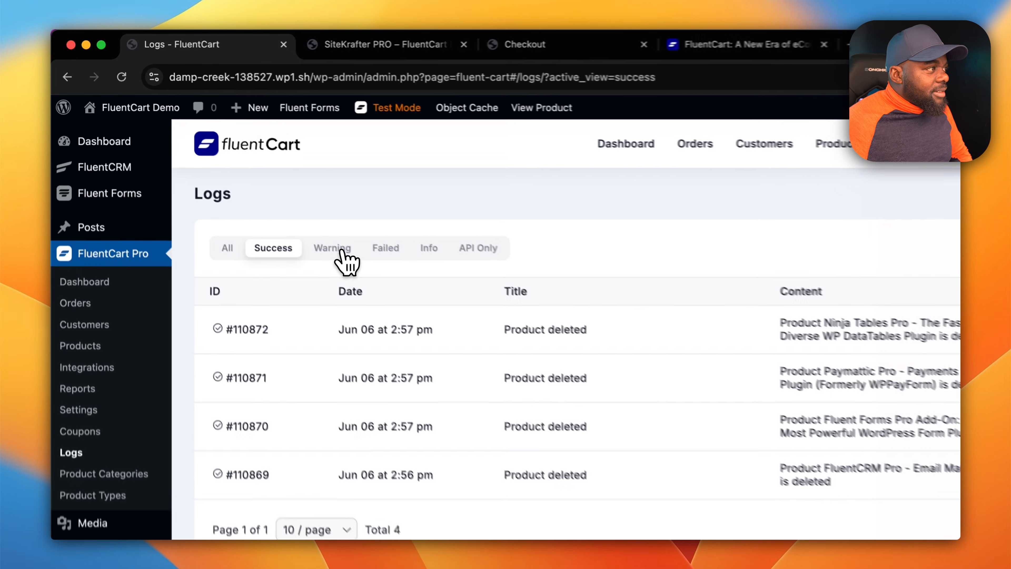
pyautogui.click(234, 169)
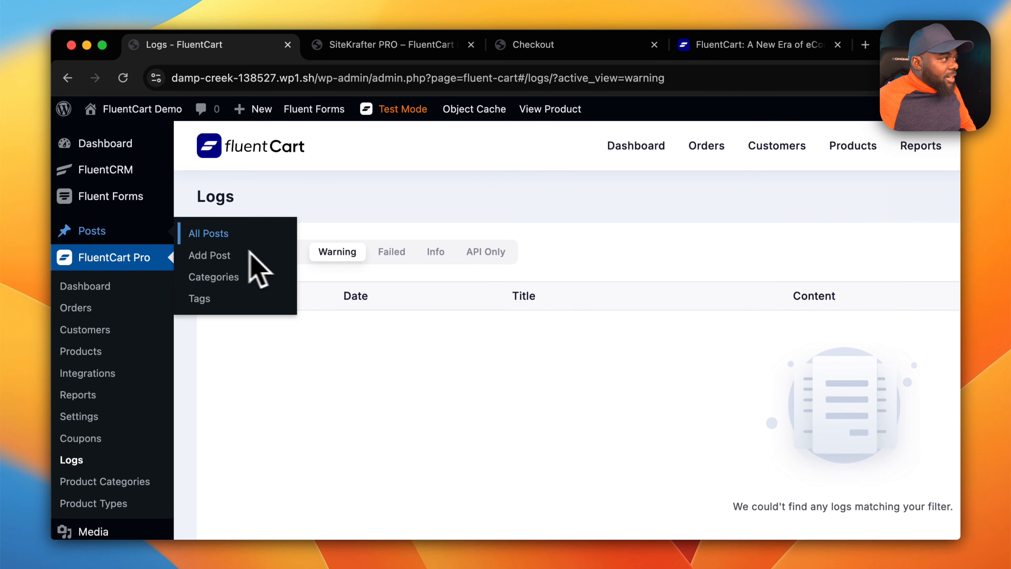
pyautogui.click(231, 251)
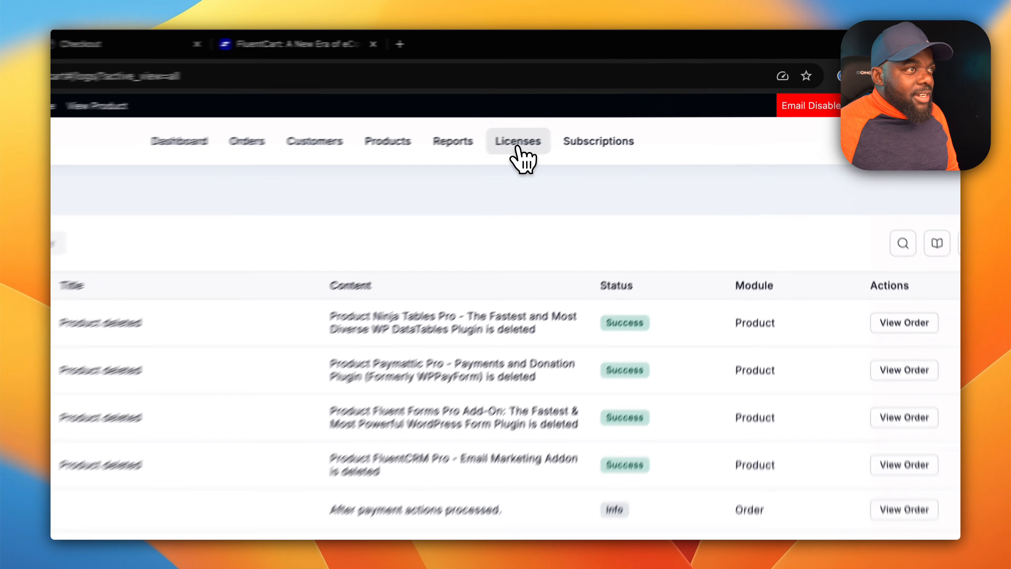
# Step: List the active licenses and open the customer holding the 50-site Premium Site Crawler license
pyautogui.click(630, 102)
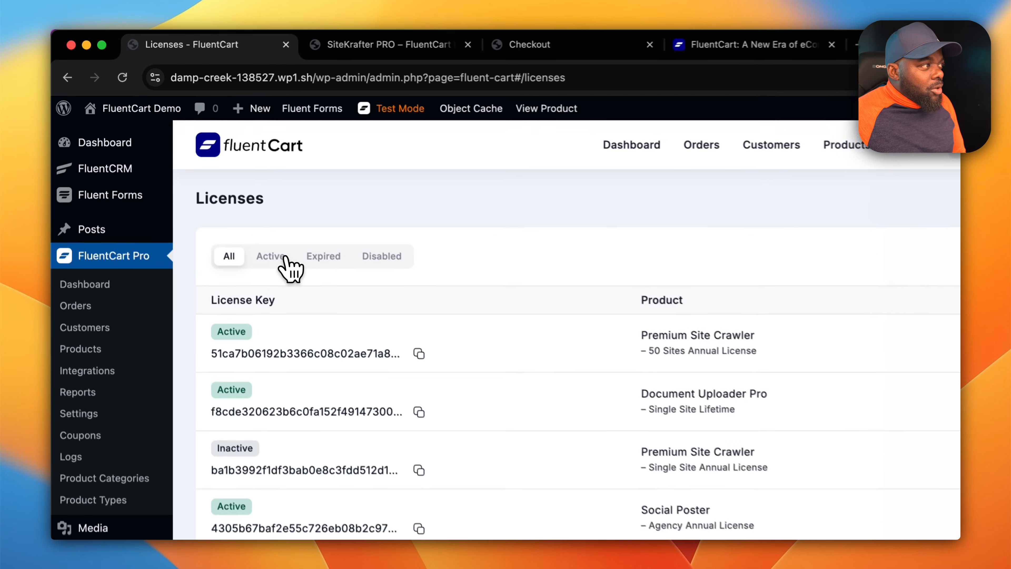
pyautogui.click(187, 170)
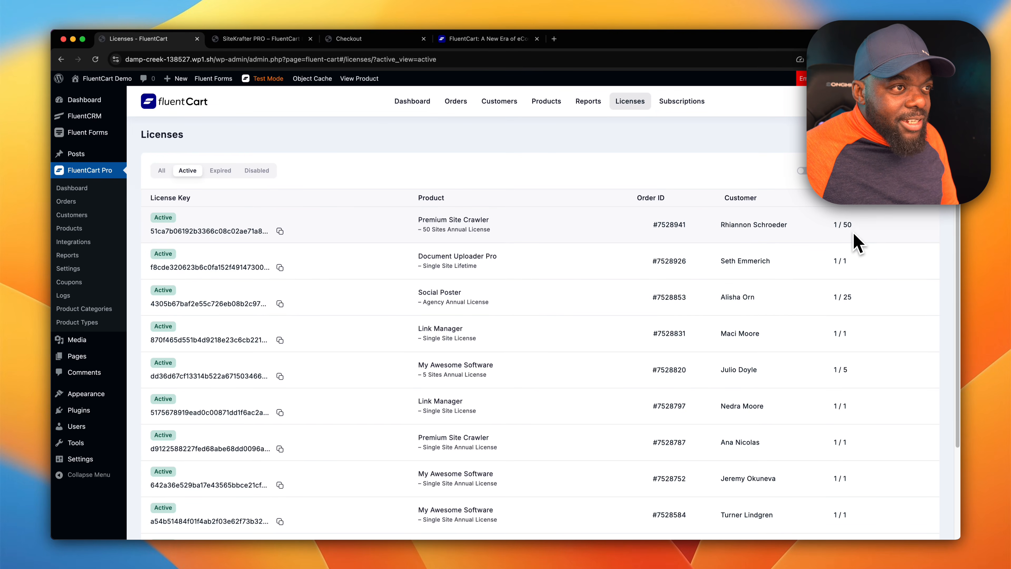
pyautogui.click(742, 226)
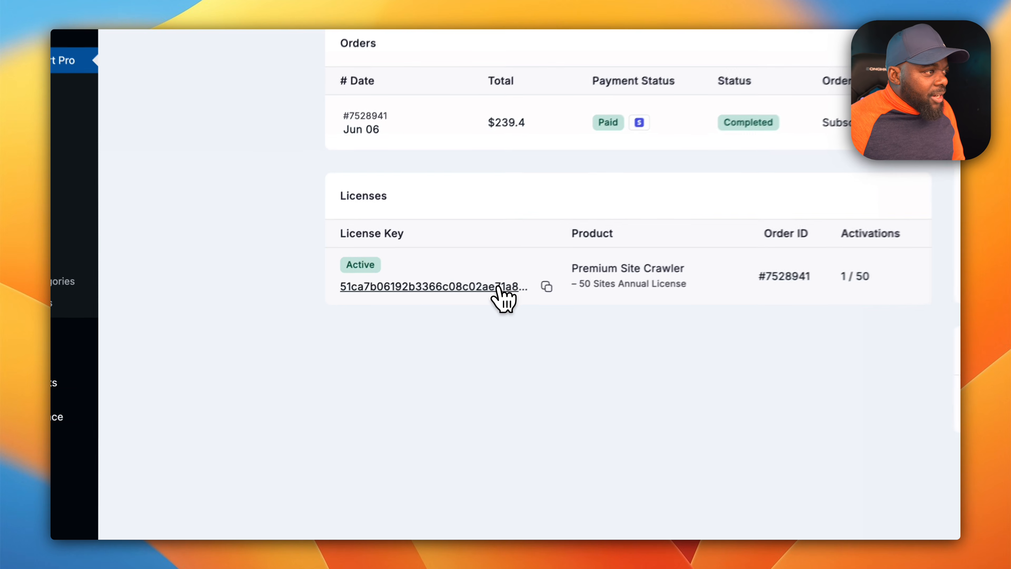
# Step: Open the customer's Premium Site Crawler license and review its details, activated sites and payment history
pyautogui.click(499, 287)
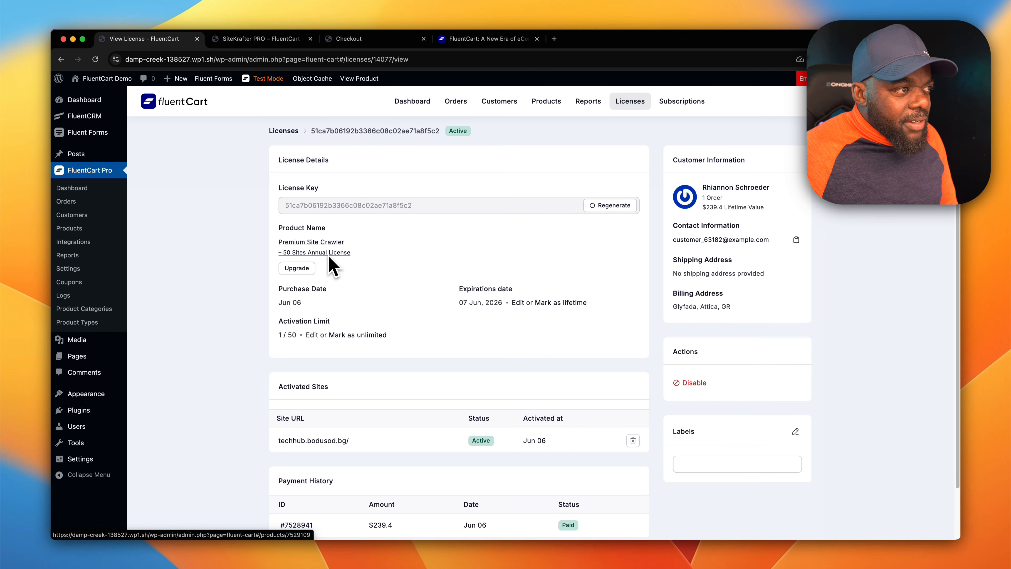
pyautogui.scroll(-2, 366, 294)
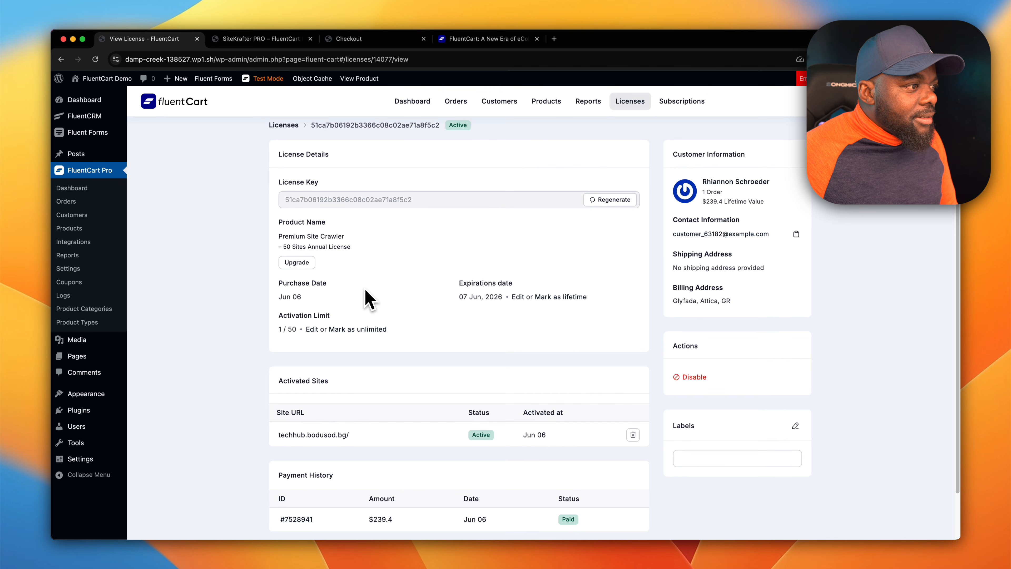
pyautogui.scroll(-1, 366, 297)
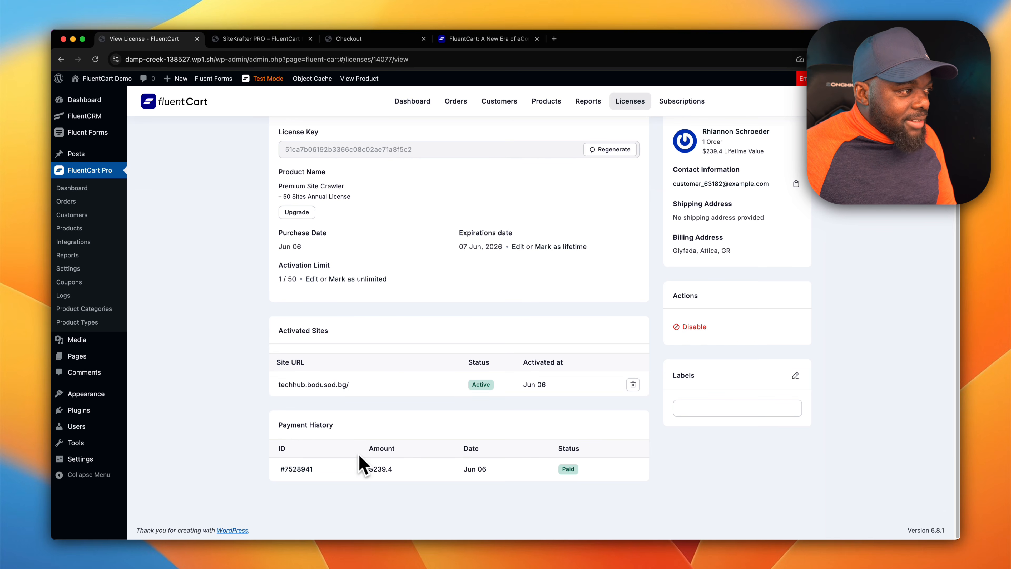
pyautogui.scroll(2, 496, 438)
pyautogui.scroll(1, 500, 441)
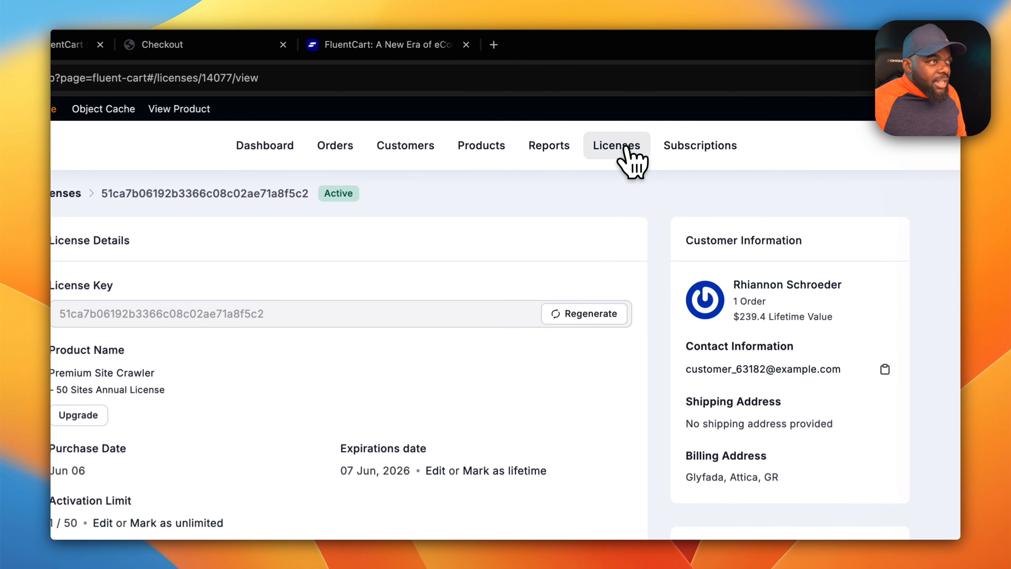
# Step: Return to the licenses list, open the Social Poster license's customer, and review their Premium Site Crawler single-site license
pyautogui.click(633, 119)
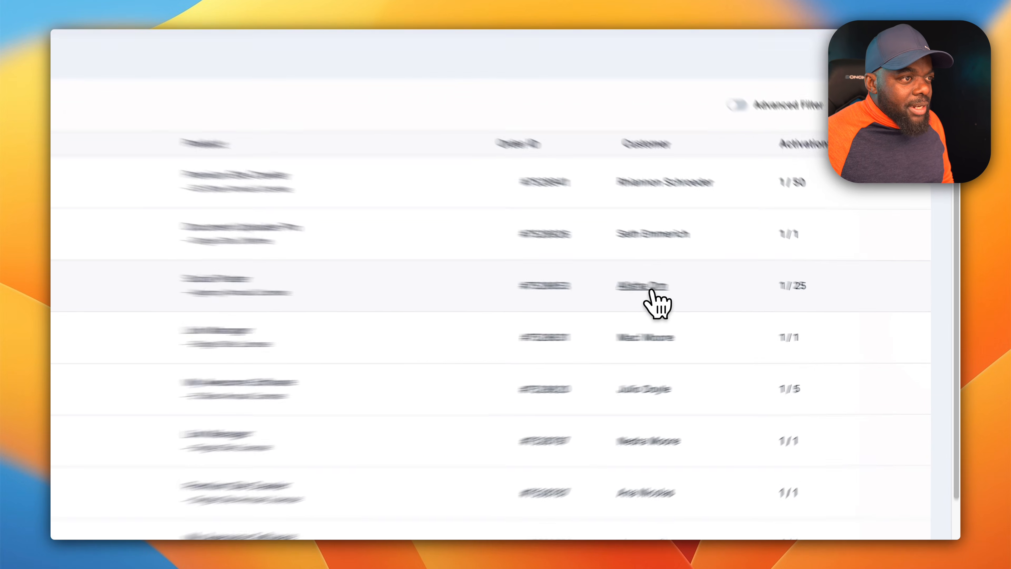
pyautogui.click(652, 292)
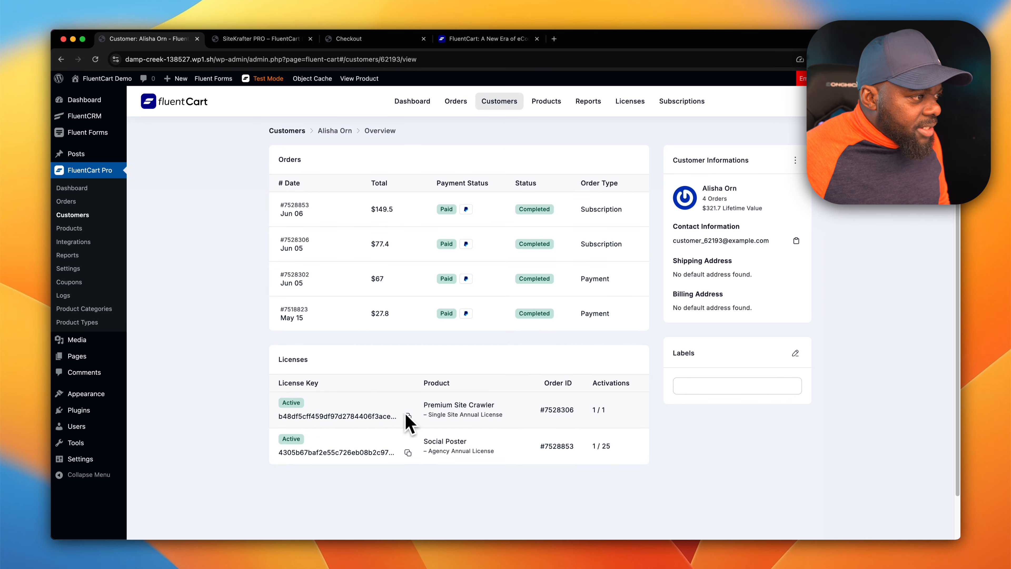
pyautogui.click(490, 410)
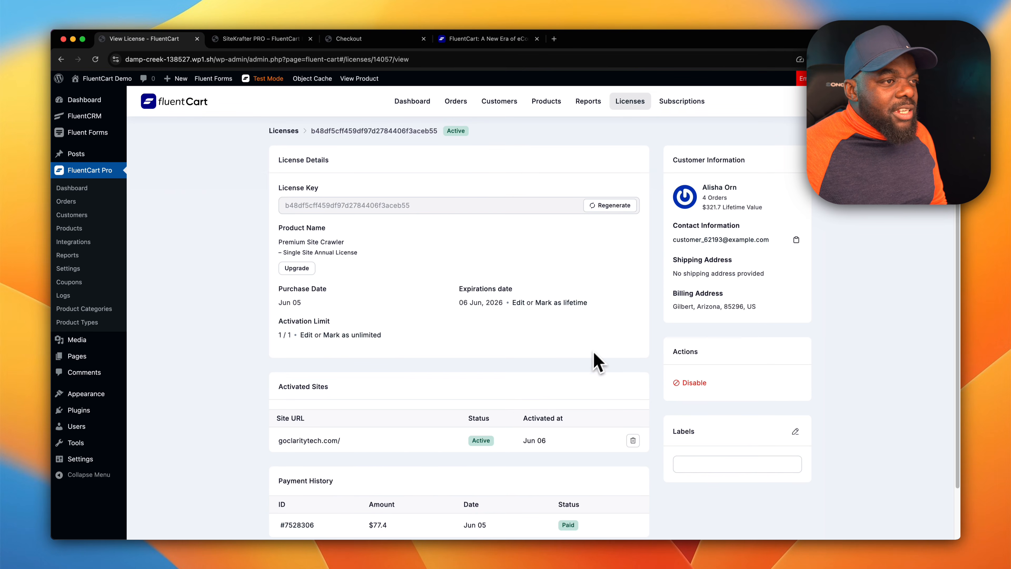
pyautogui.scroll(-3, 571, 380)
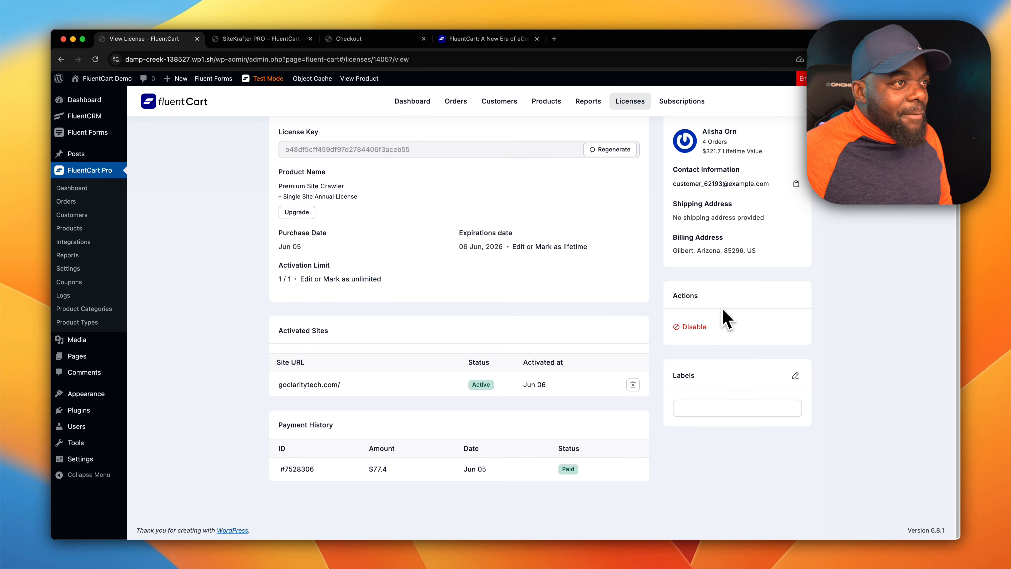
# Step: Open the list of the store's subscriptions
pyautogui.scroll(3, 726, 319)
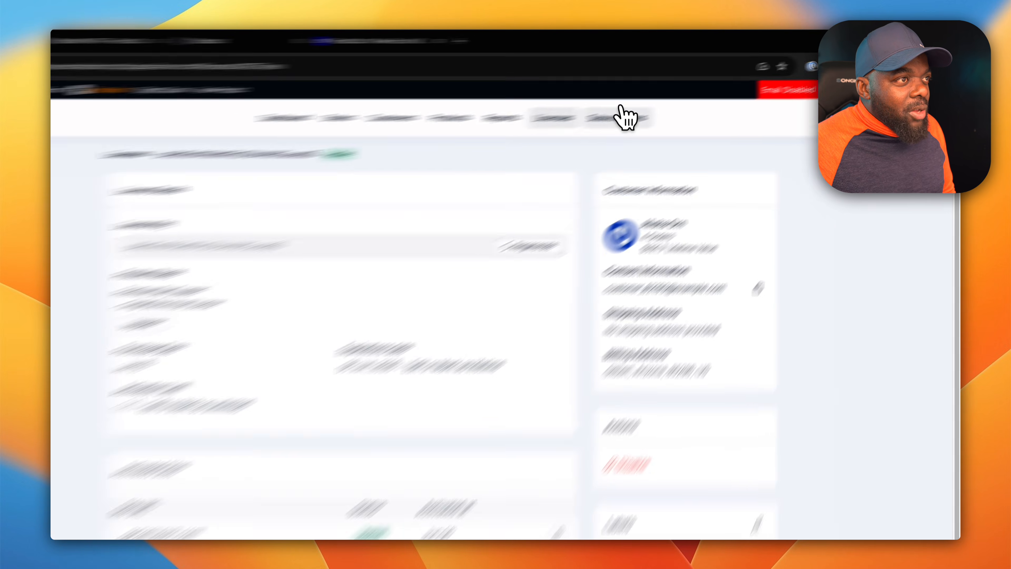
pyautogui.click(680, 99)
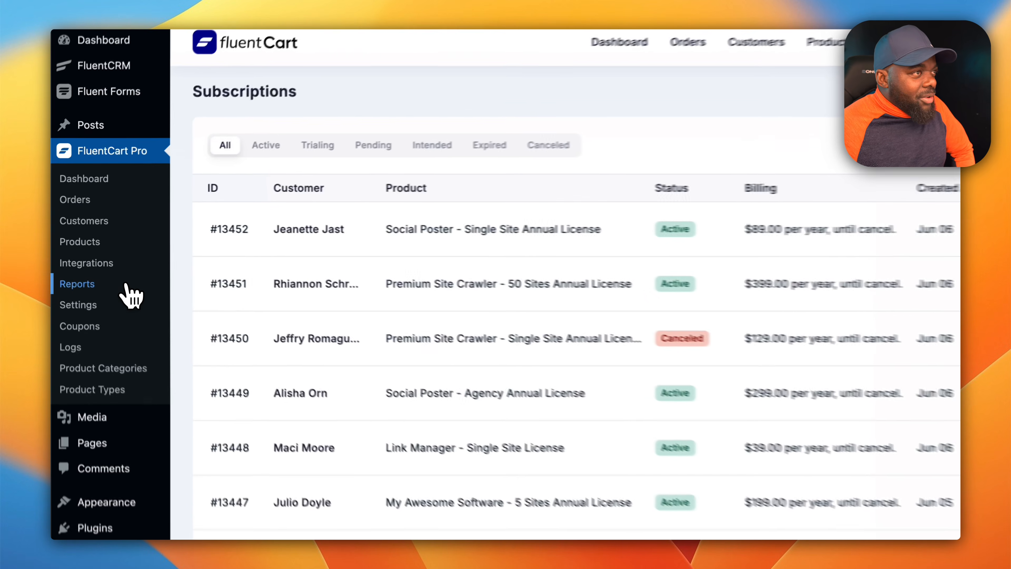
# Step: Open the store reports overview and examine the Gross Summary and Gross Revenue Quarterly charts
pyautogui.click(100, 257)
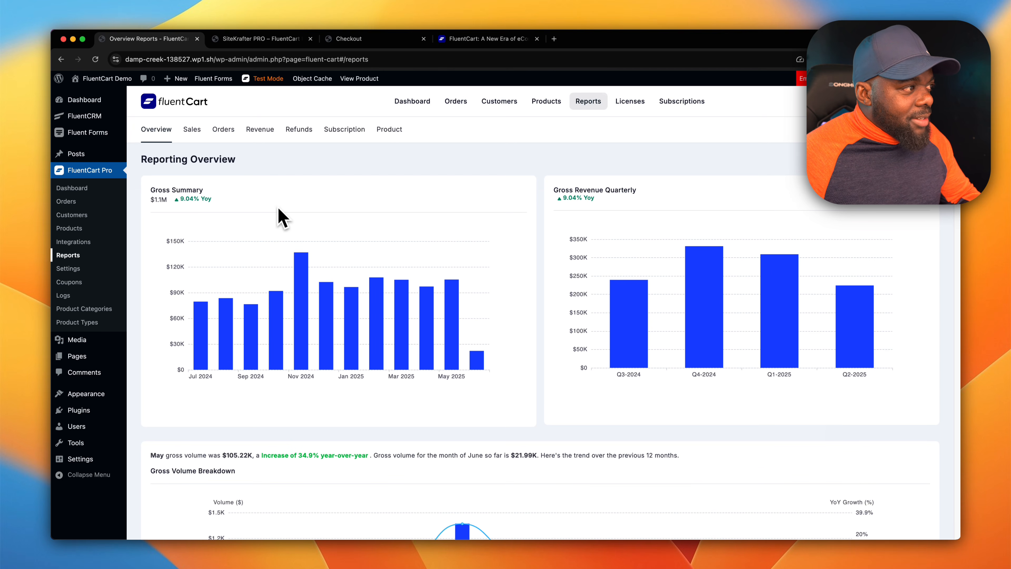
pyautogui.scroll(-2, 288, 212)
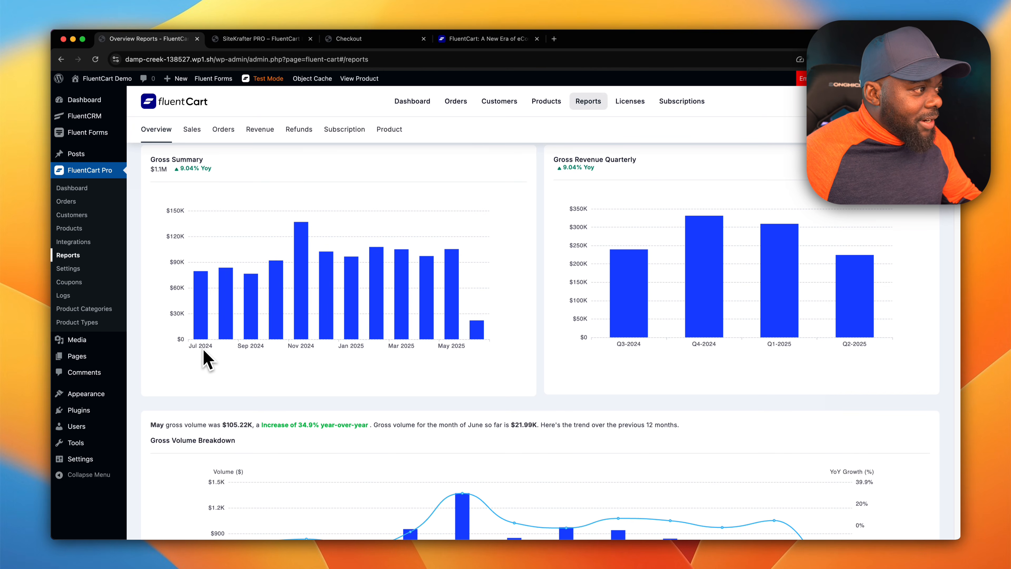
pyautogui.moveTo(206, 328)
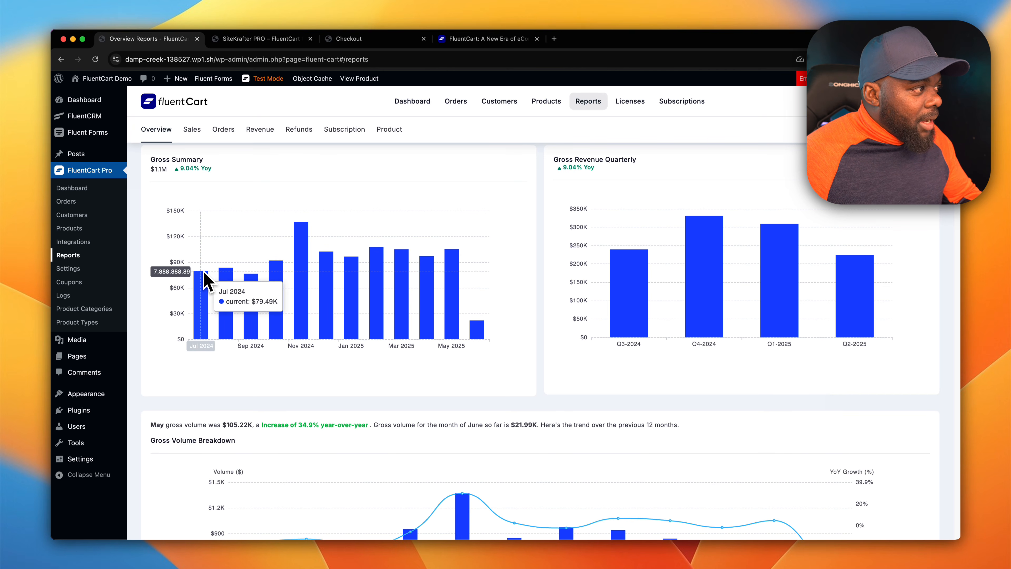
pyautogui.moveTo(217, 282)
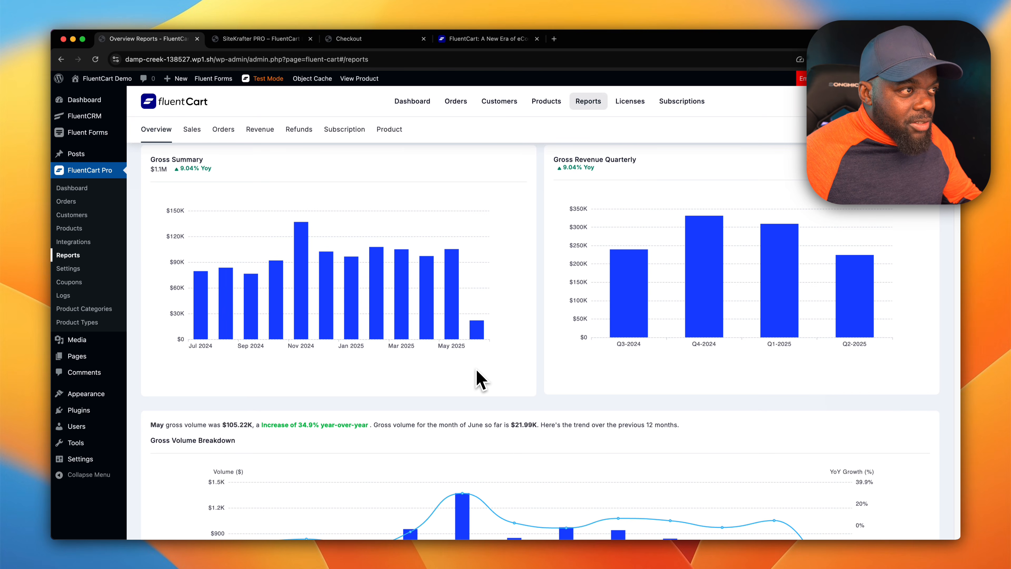
pyautogui.scroll(2, 514, 378)
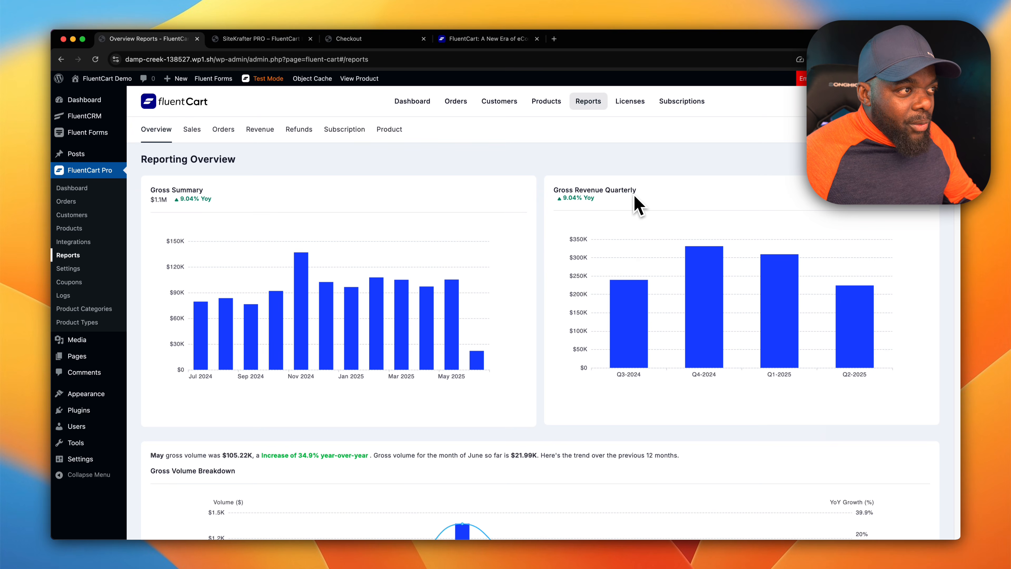
pyautogui.moveTo(647, 289)
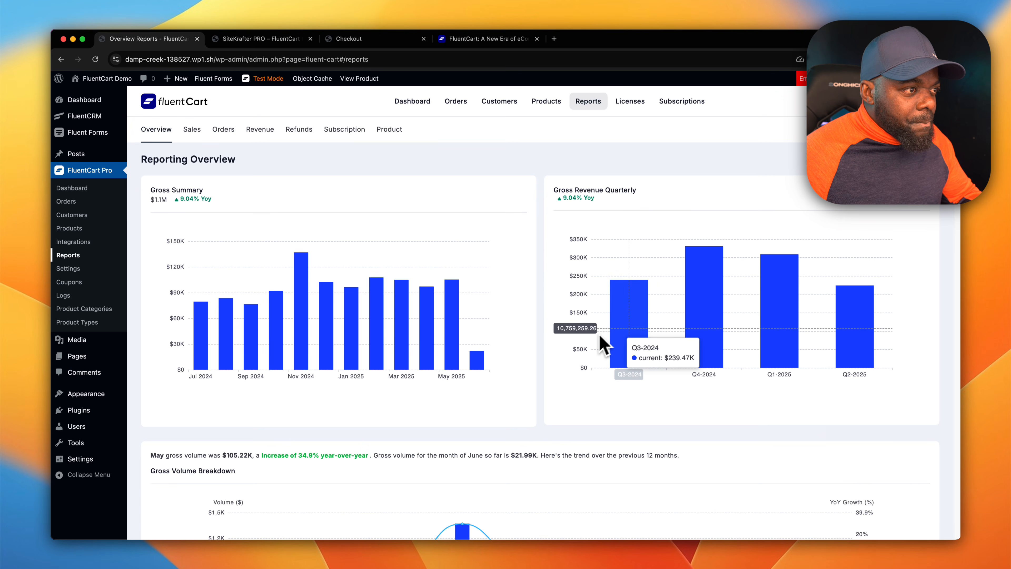
# Step: Examine the monthly and quarterly Gross Volume Breakdown charts, including the November 2024 figures
pyautogui.scroll(-5, 560, 372)
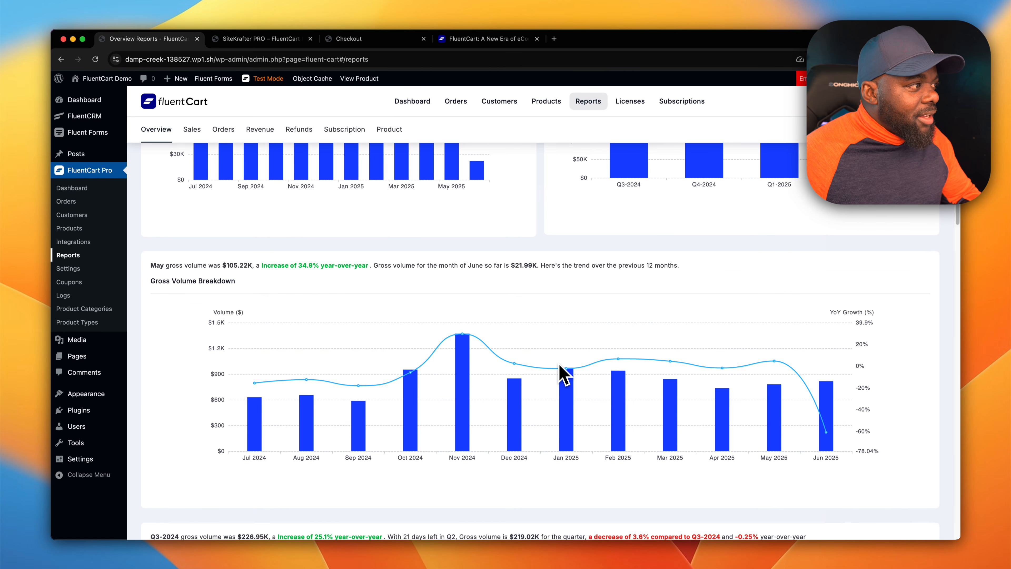
pyautogui.scroll(-2, 560, 373)
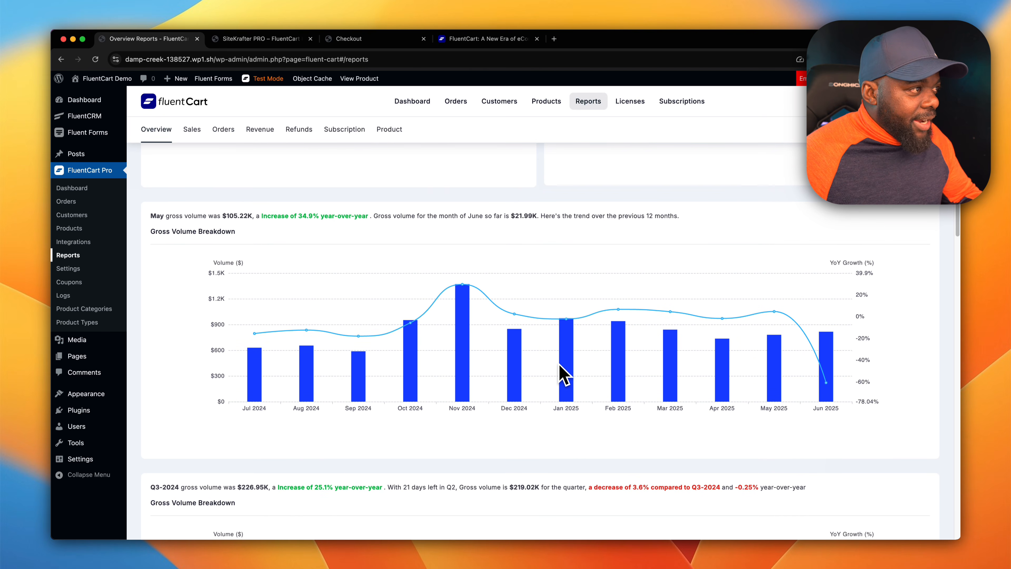
pyautogui.scroll(-2, 559, 364)
pyautogui.moveTo(446, 343)
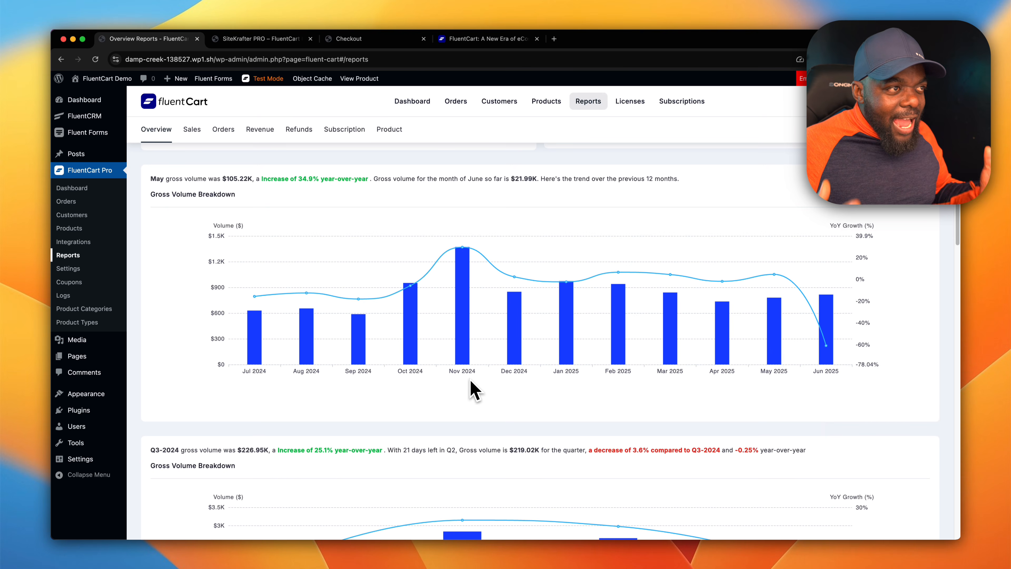
pyautogui.moveTo(458, 368)
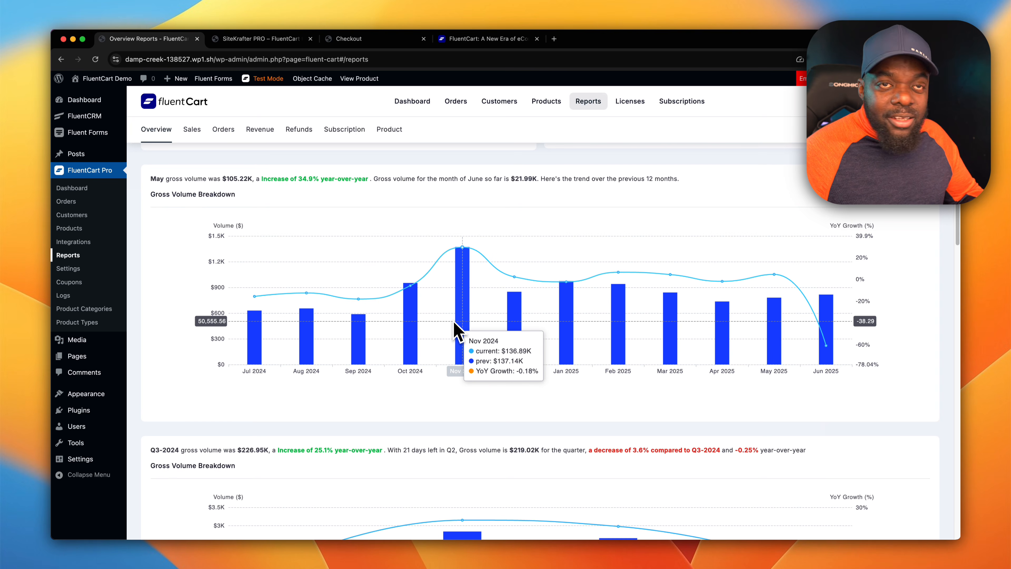
pyautogui.scroll(-3, 458, 331)
pyautogui.scroll(-1, 458, 331)
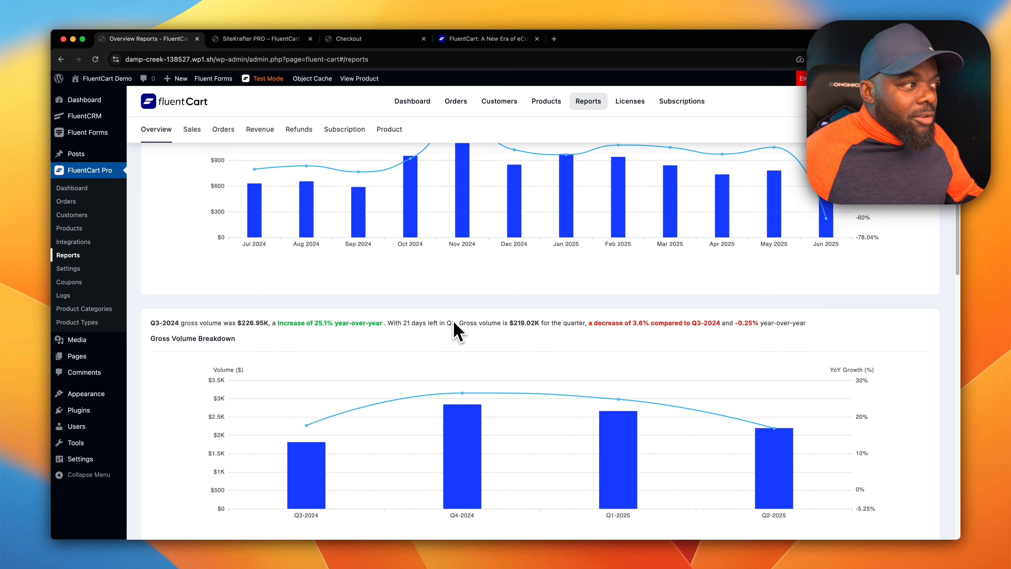
pyautogui.scroll(-1, 457, 331)
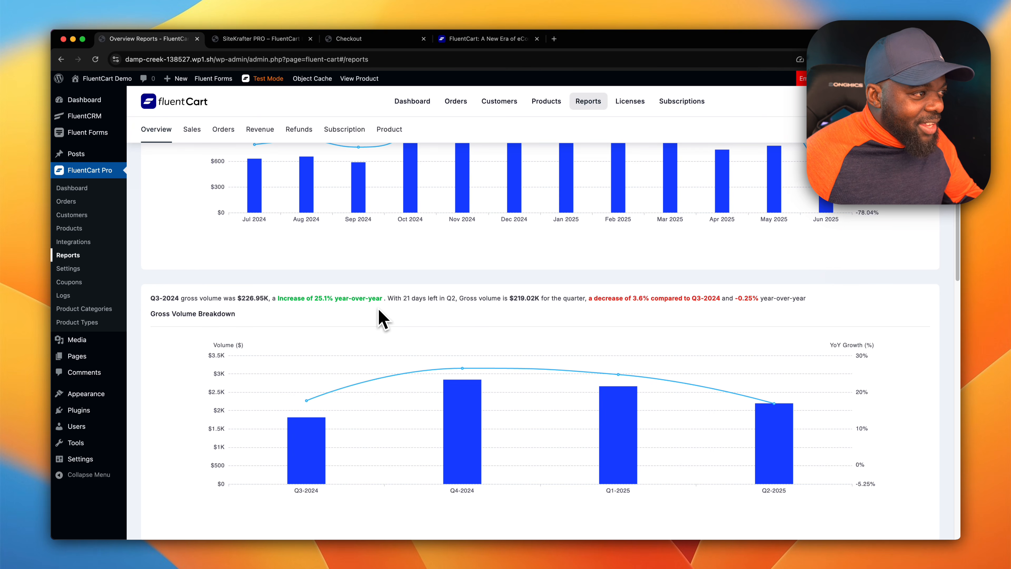
pyautogui.scroll(-6, 400, 310)
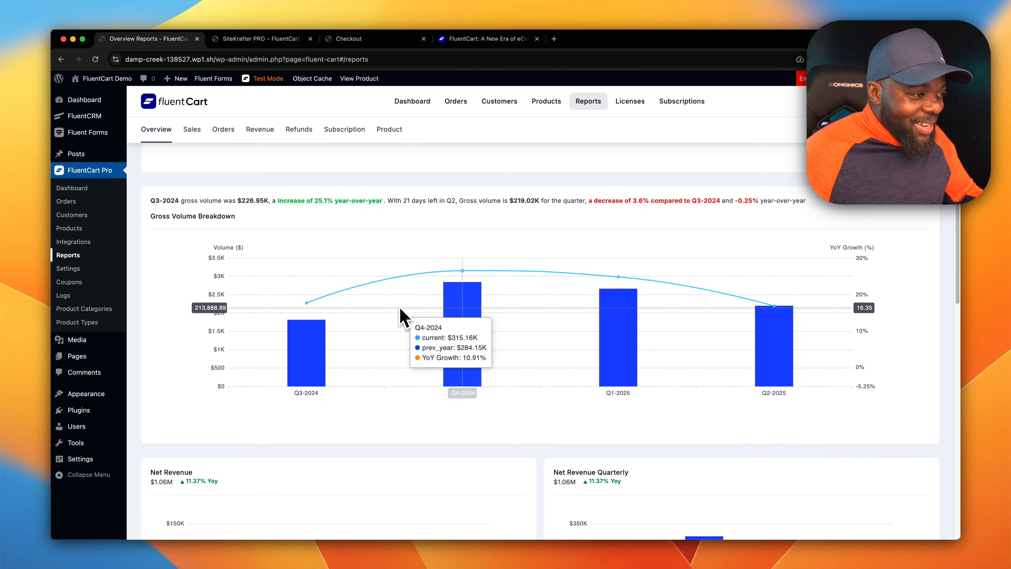
# Step: Examine the Net Revenue and Net Revenue Quarterly charts in the reports overview
pyautogui.scroll(-8, 402, 314)
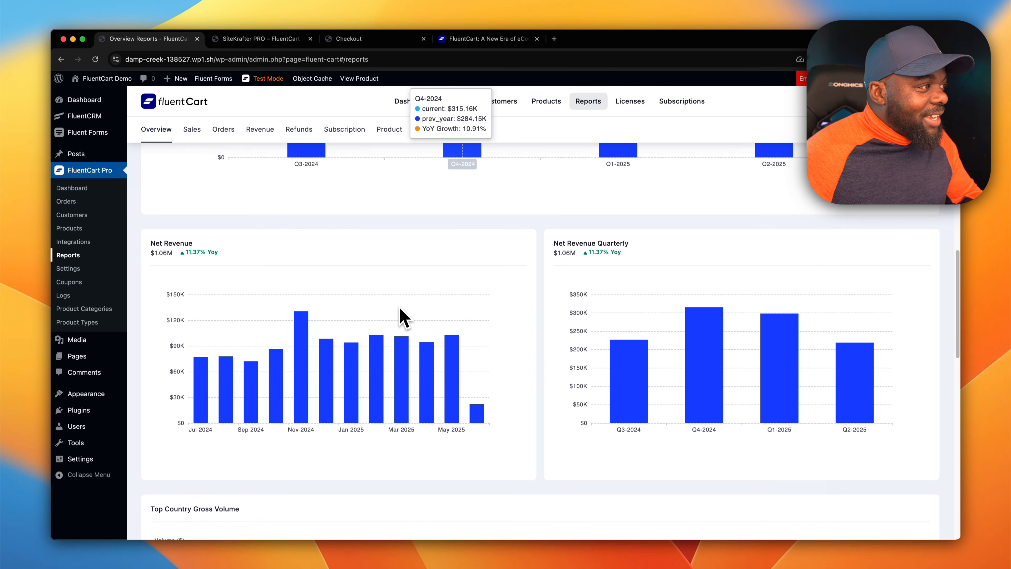
pyautogui.scroll(-2, 400, 308)
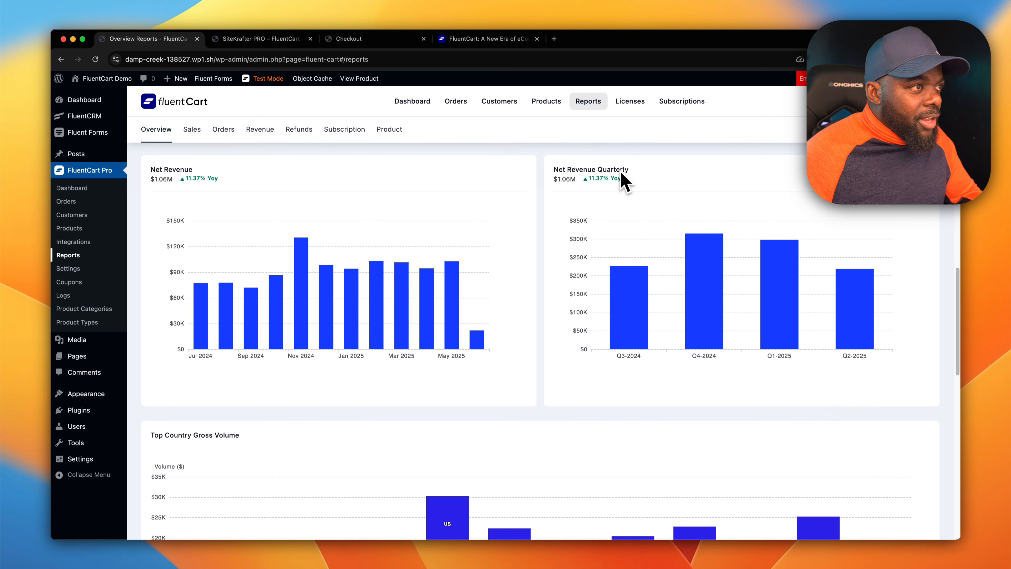
pyautogui.scroll(-2, 592, 251)
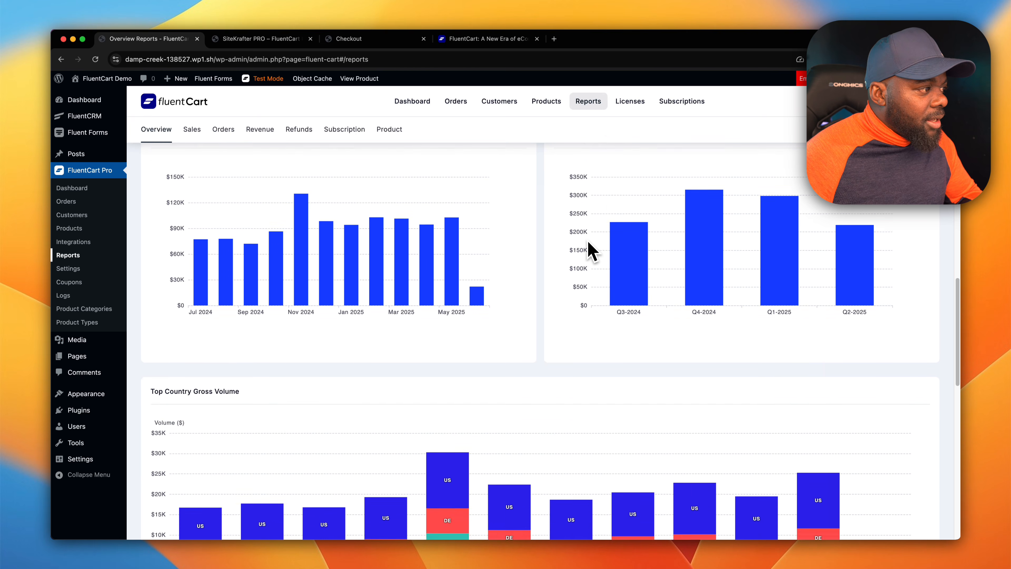
# Step: Examine the Top Country Gross Volume and Top Country Net Volume charts, checking the country breakdown for November 2024
pyautogui.scroll(-5, 591, 251)
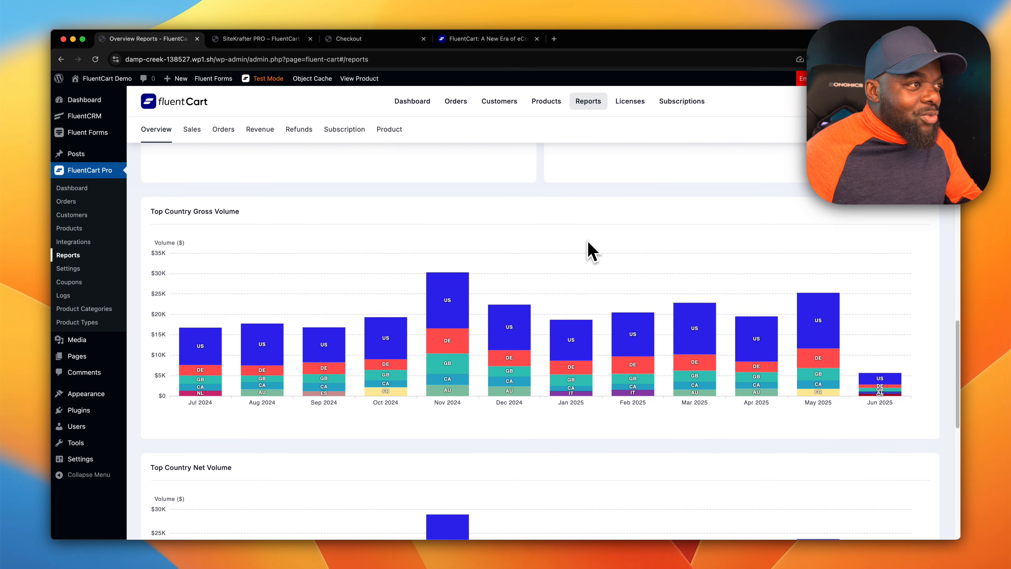
pyautogui.scroll(-2, 591, 251)
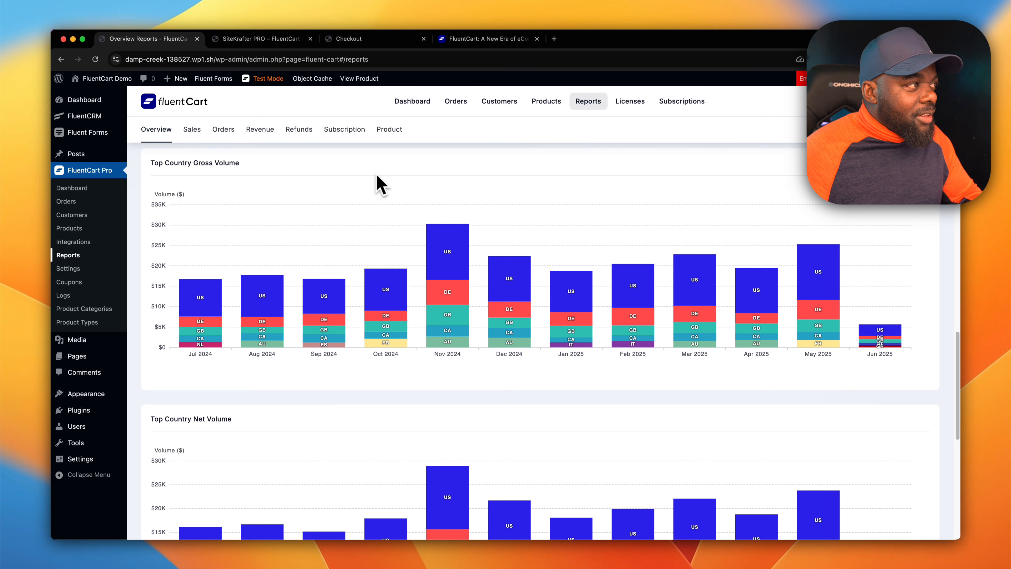
pyautogui.moveTo(422, 240)
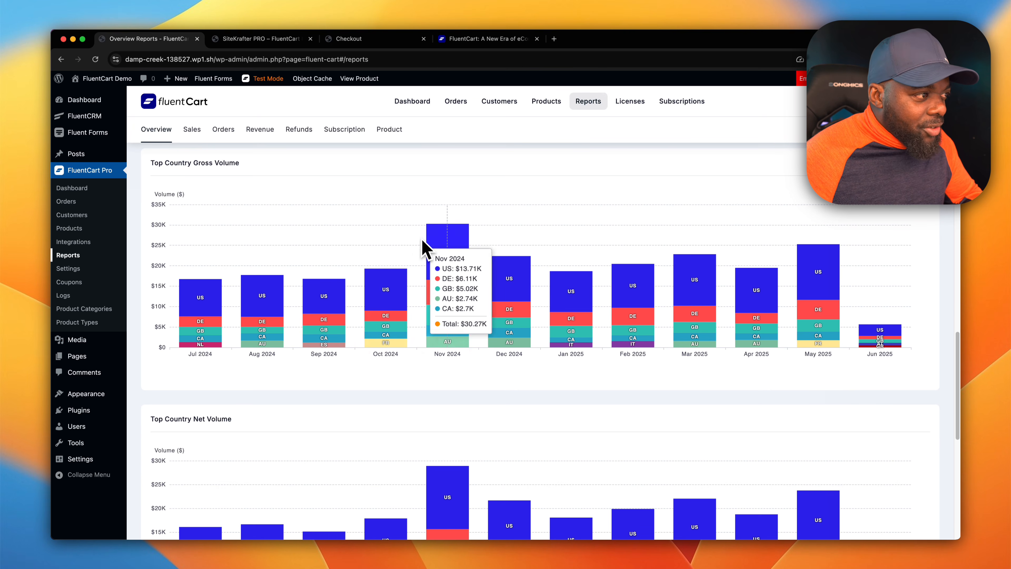
pyautogui.scroll(-3, 430, 247)
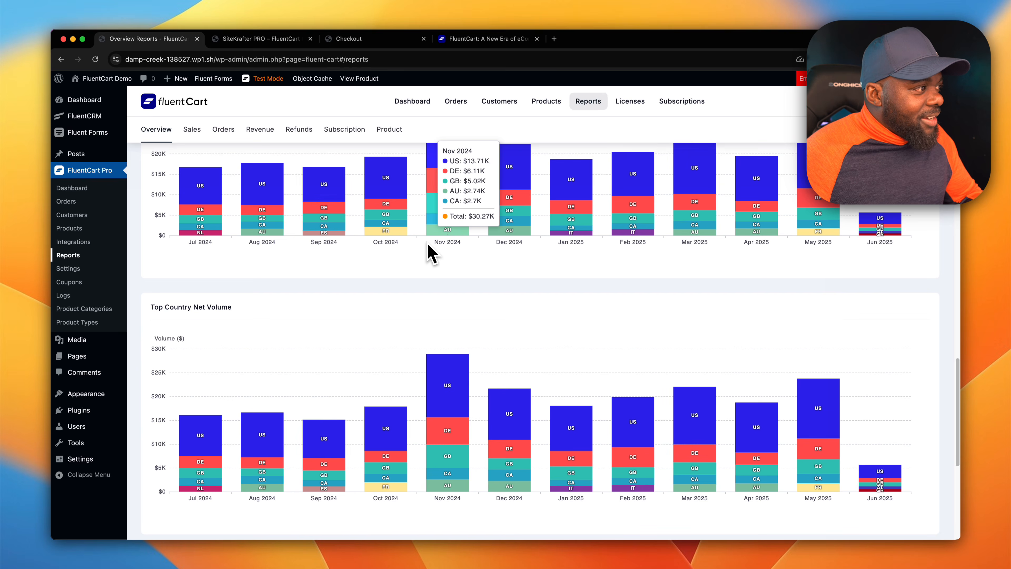
pyautogui.scroll(-3, 430, 255)
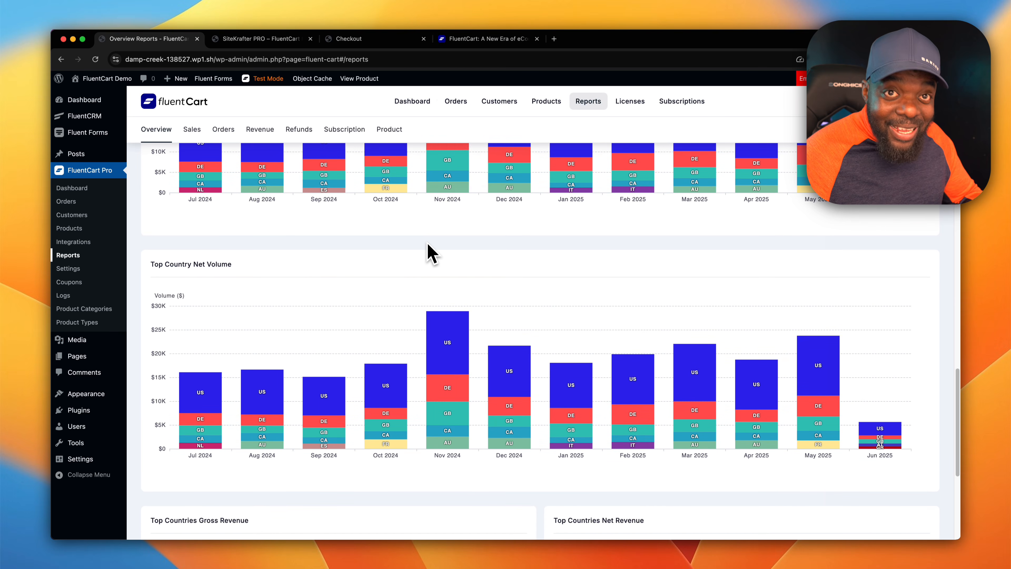
pyautogui.scroll(-2, 432, 254)
pyautogui.scroll(-1, 431, 255)
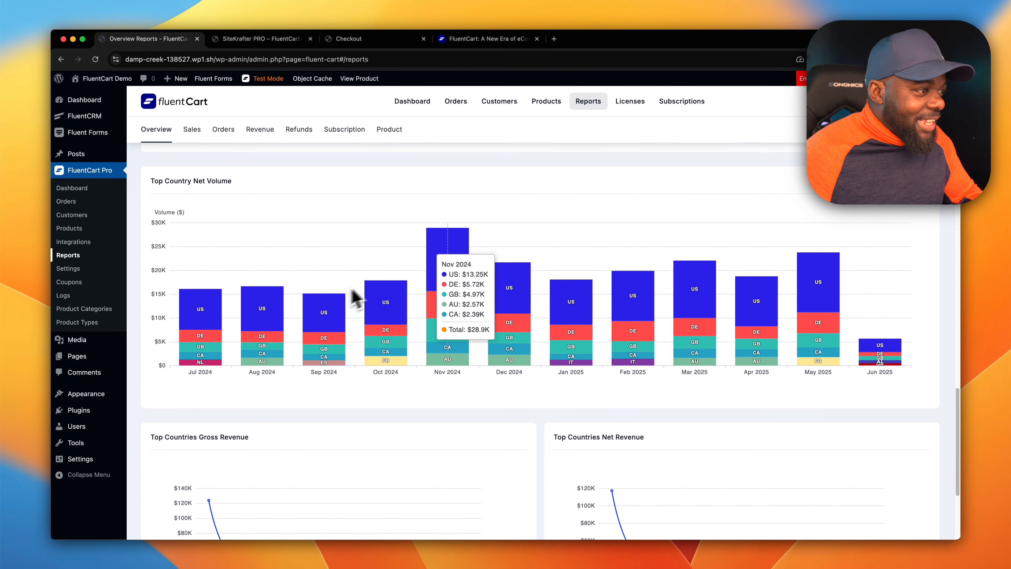
# Step: Examine the Top Countries Gross Revenue and Top Countries Net Revenue charts, checking the US net revenue point
pyautogui.scroll(-5, 591, 411)
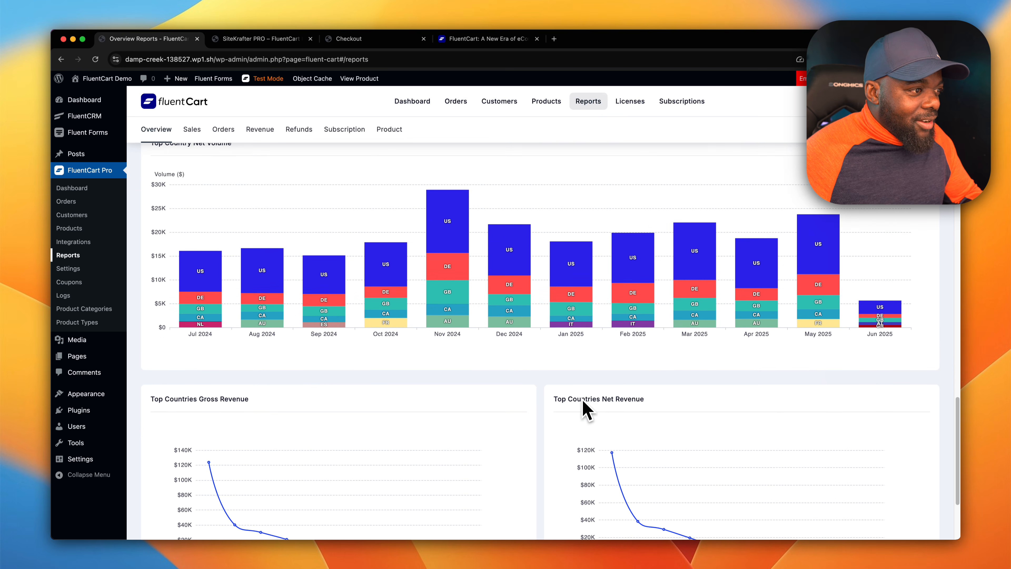
pyautogui.scroll(-1, 587, 408)
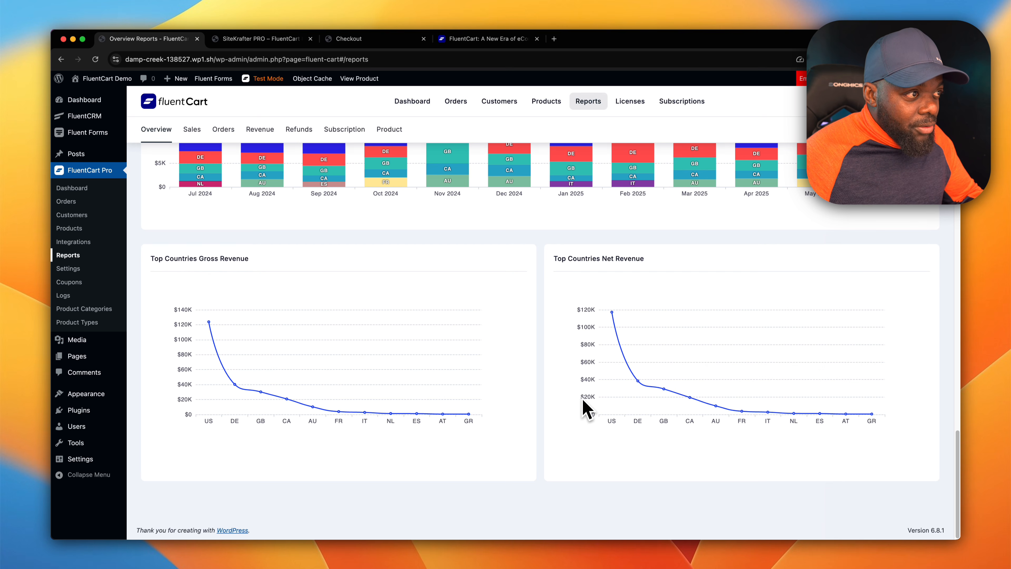
pyautogui.scroll(1, 618, 395)
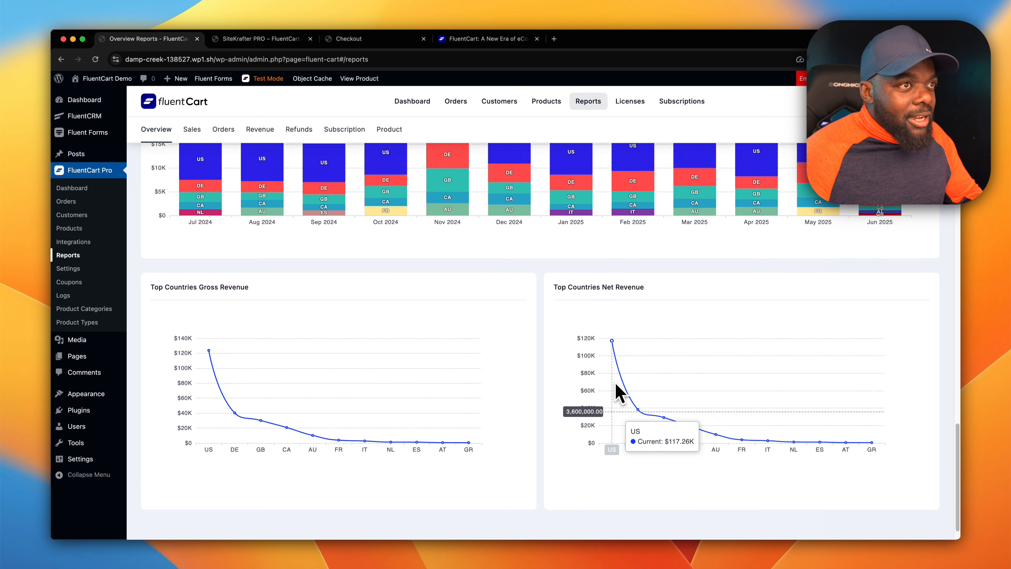
# Step: Leave the reports overview and open the Sales report
pyautogui.scroll(15, 616, 384)
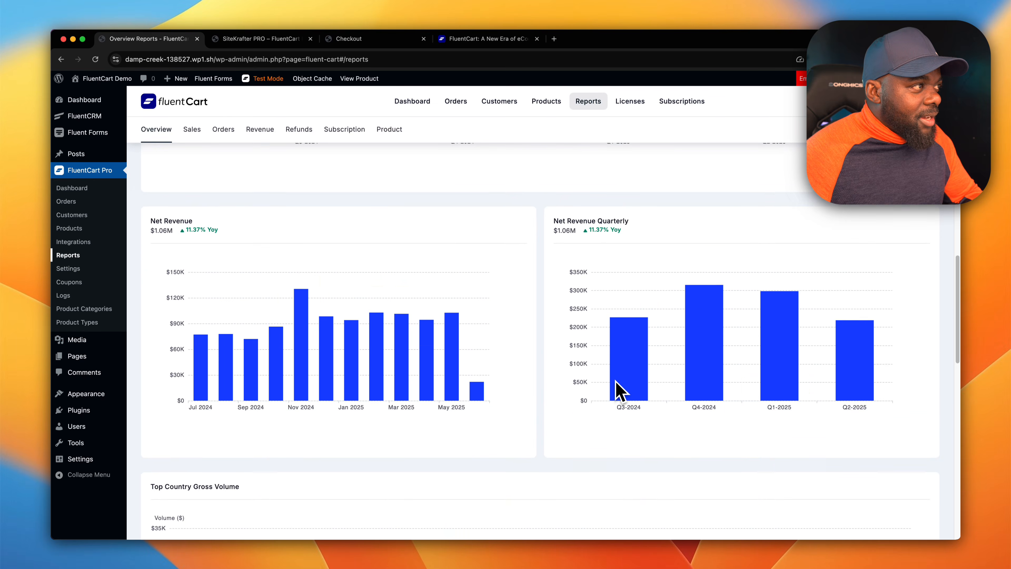
pyautogui.scroll(10, 616, 382)
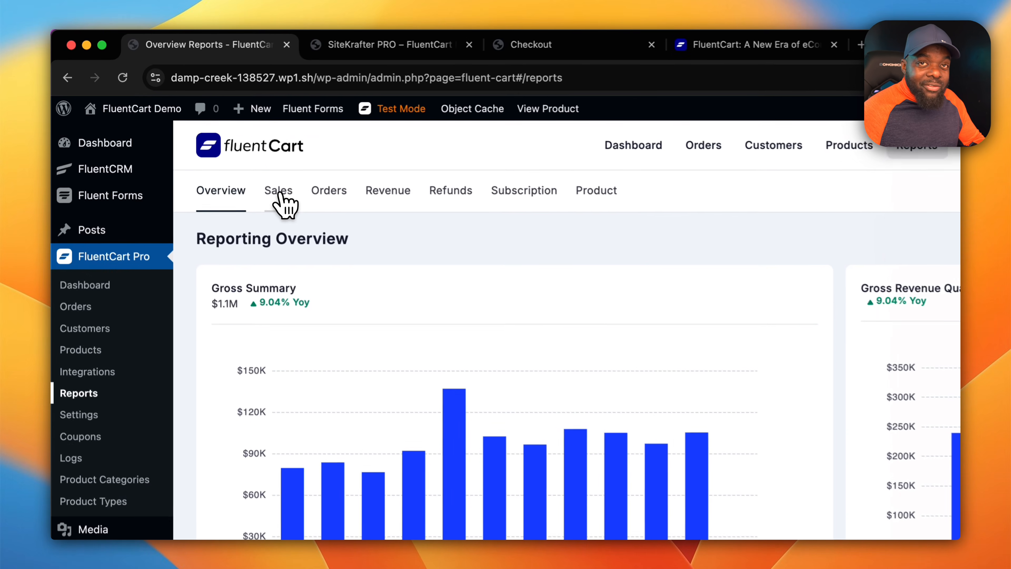
pyautogui.click(193, 131)
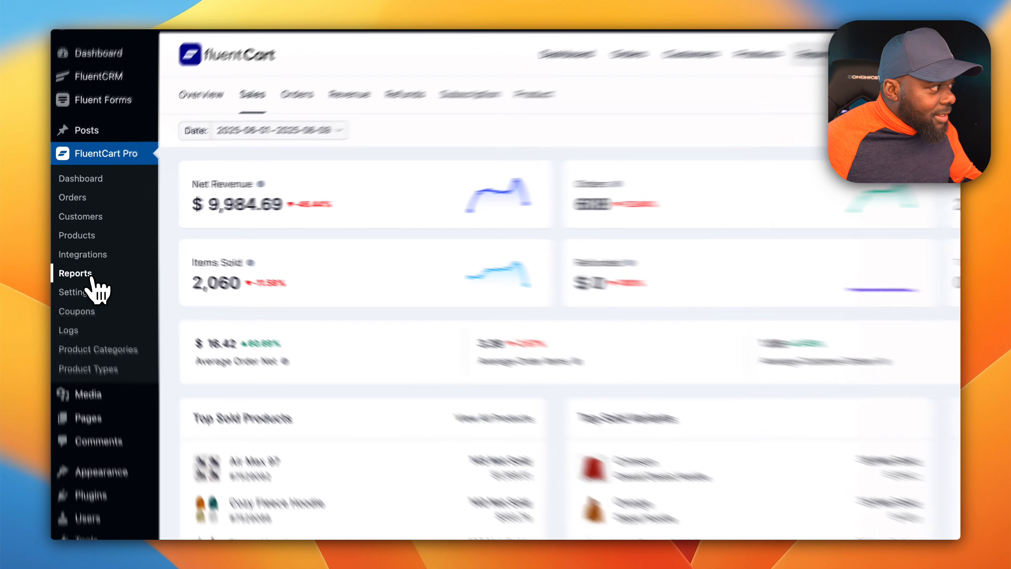
pyautogui.click(90, 275)
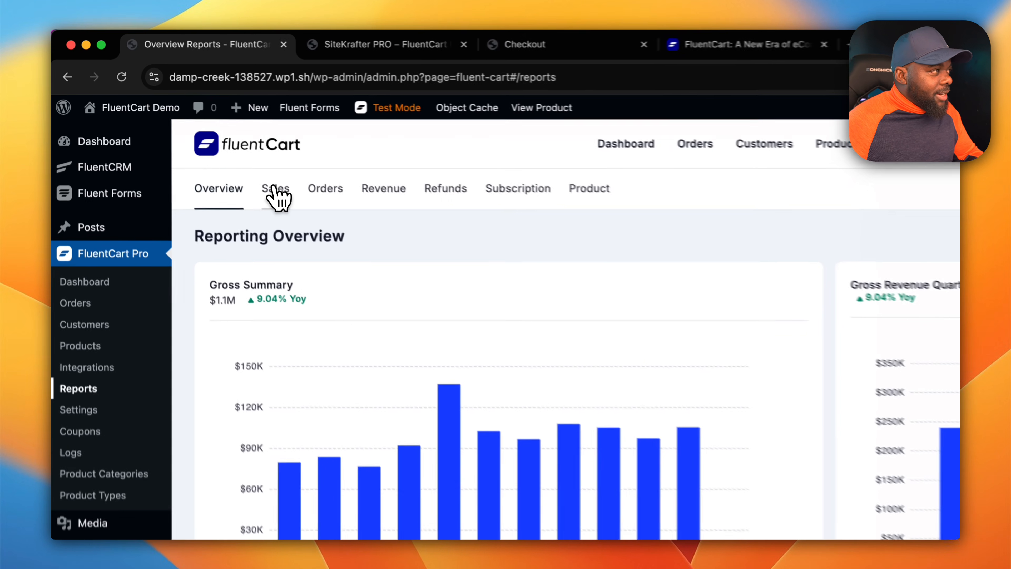
pyautogui.click(195, 133)
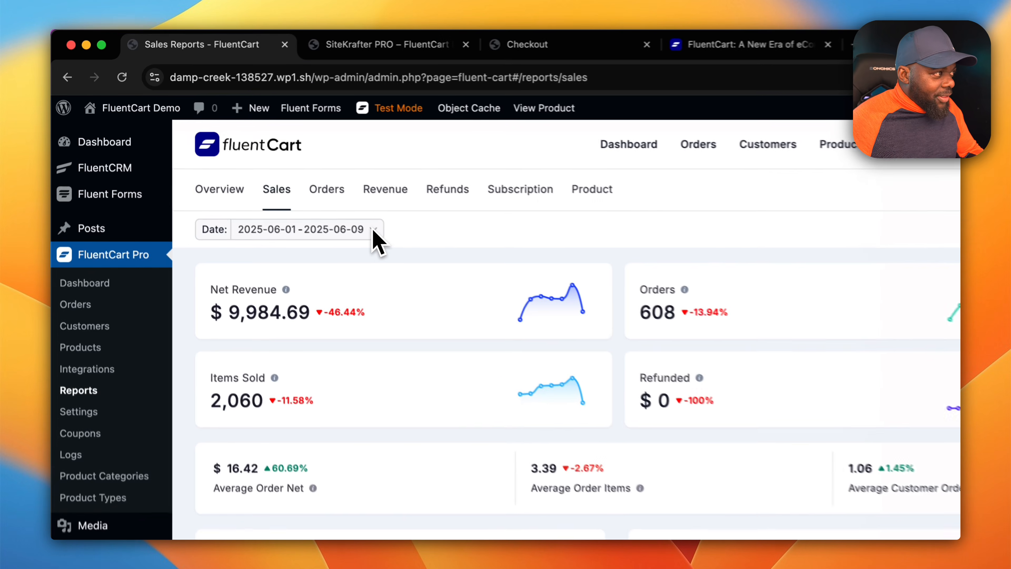
# Step: Set the Sales report's date range to This Year and review its top sold products, top sold variants and failed orders
pyautogui.click(238, 155)
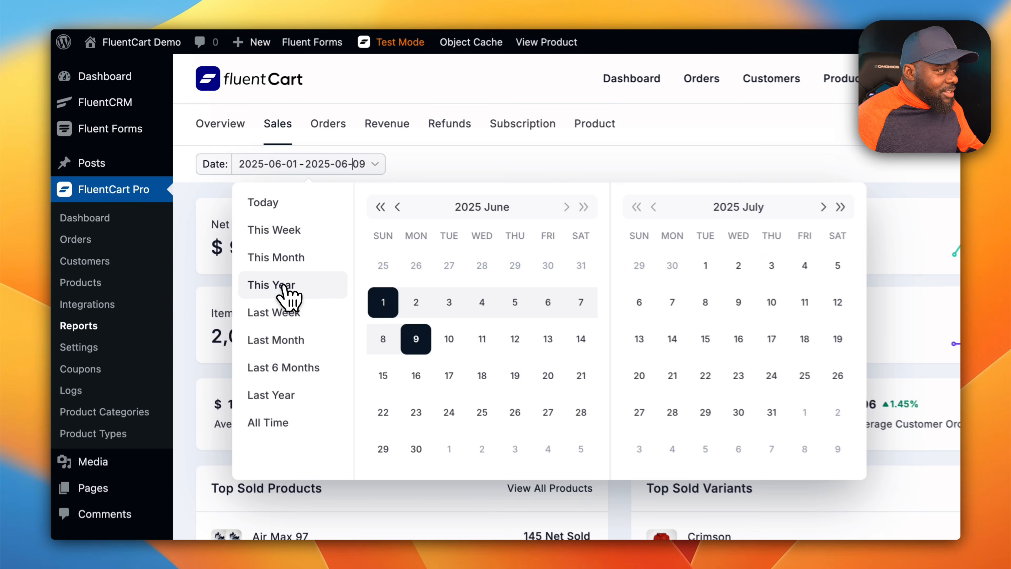
pyautogui.click(192, 230)
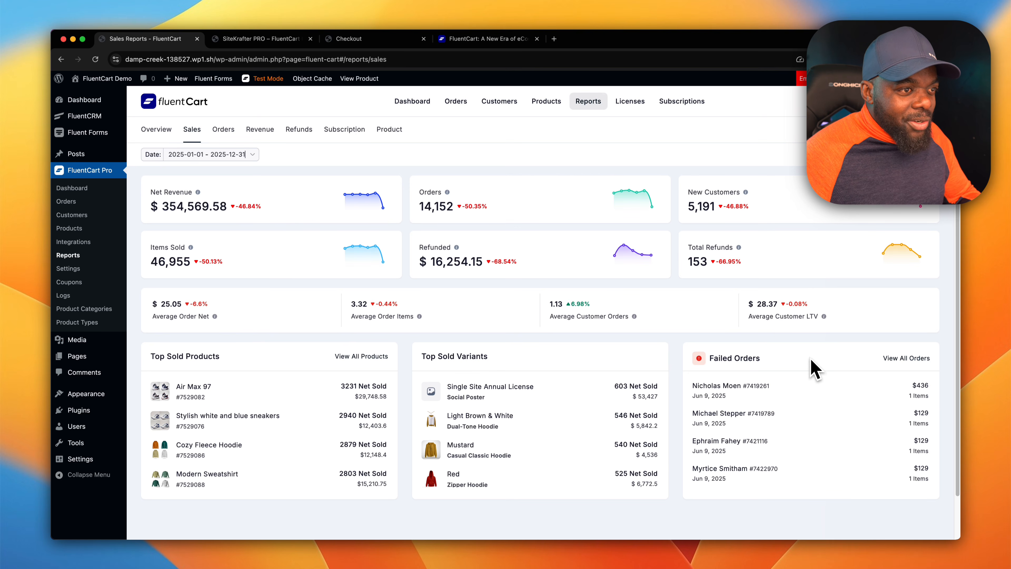
pyautogui.scroll(-2, 816, 371)
pyautogui.scroll(-3, 818, 371)
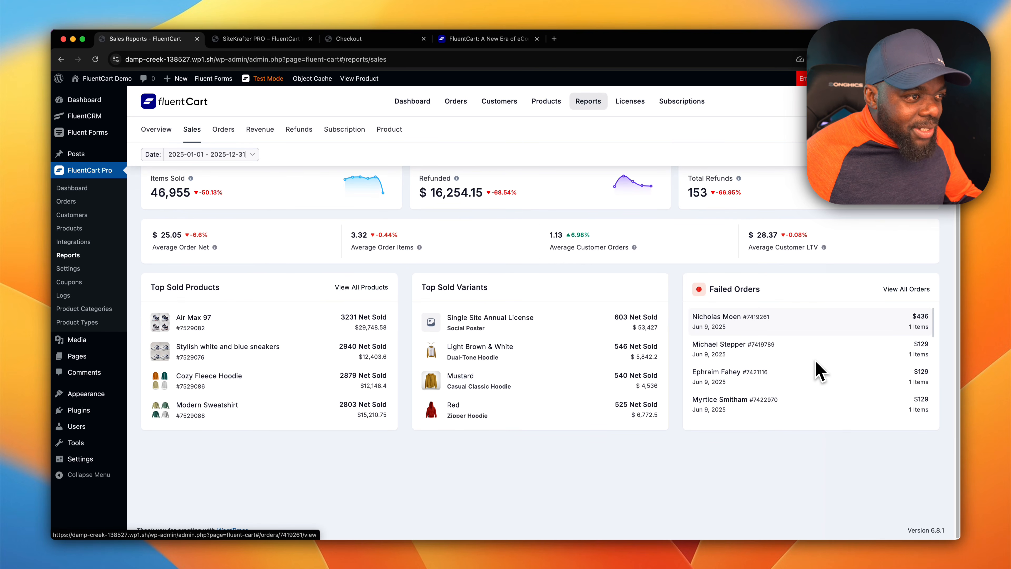
# Step: Open the Orders report, review its monthly averages and sales totals, and switch the Order Report Chart to bars
pyautogui.scroll(4, 818, 370)
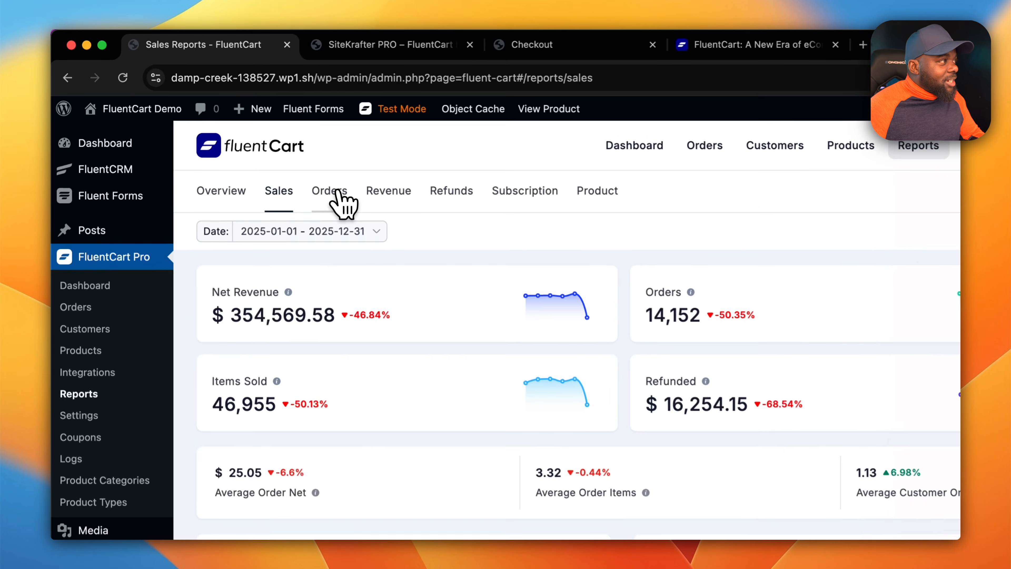
pyautogui.click(337, 191)
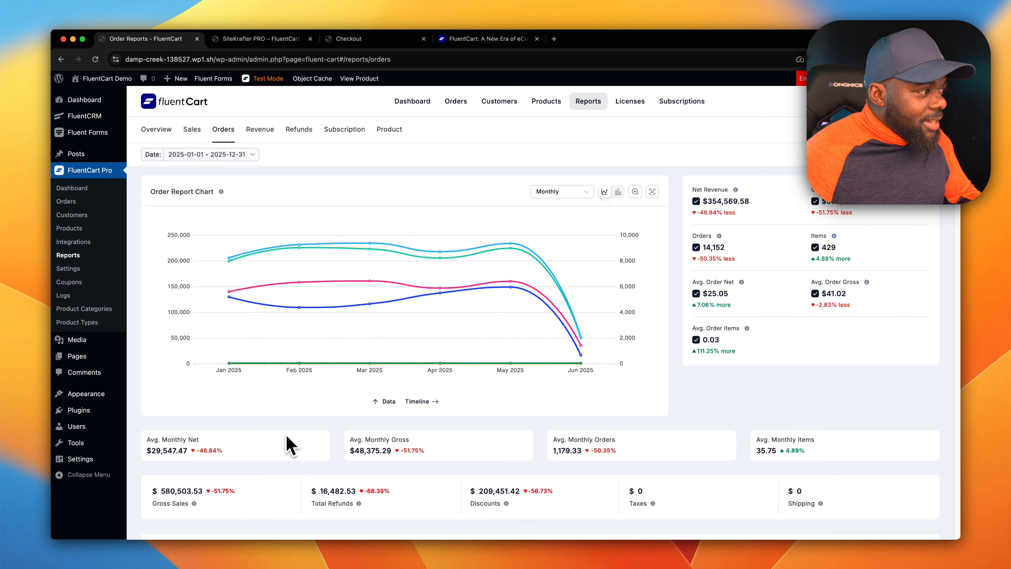
pyautogui.scroll(-3, 287, 442)
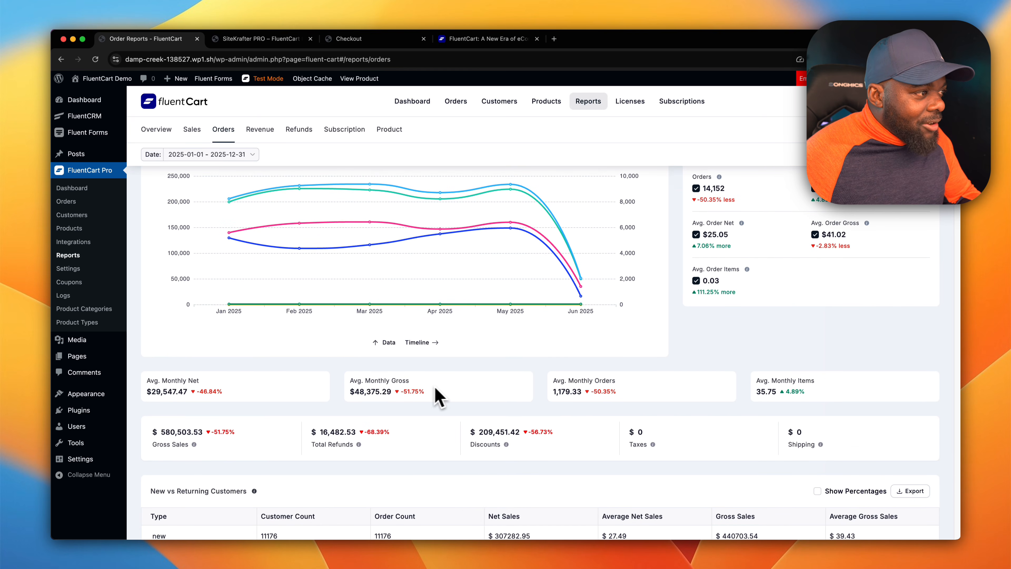
pyautogui.scroll(3, 476, 352)
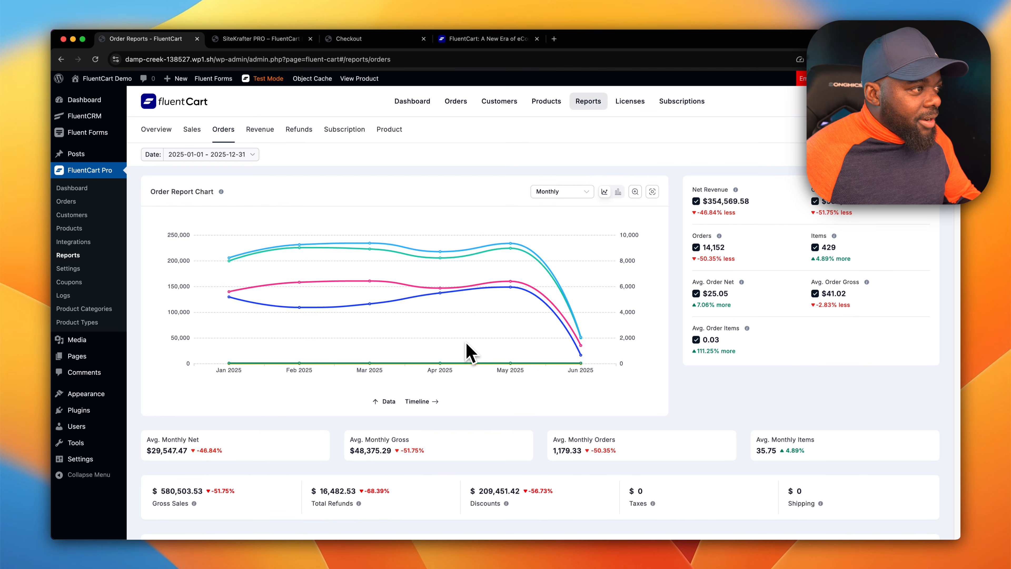
pyautogui.moveTo(379, 293)
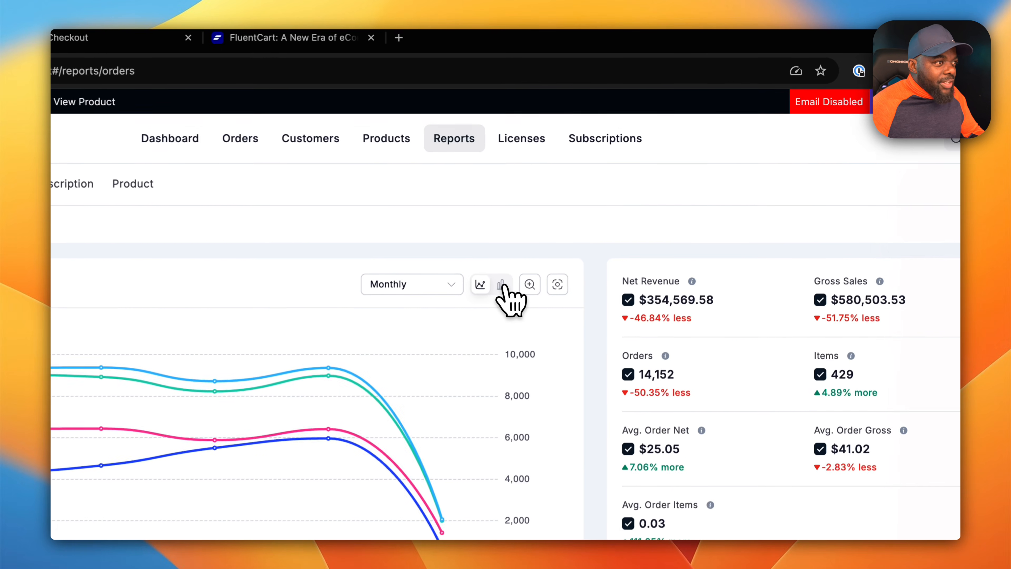
pyautogui.click(502, 285)
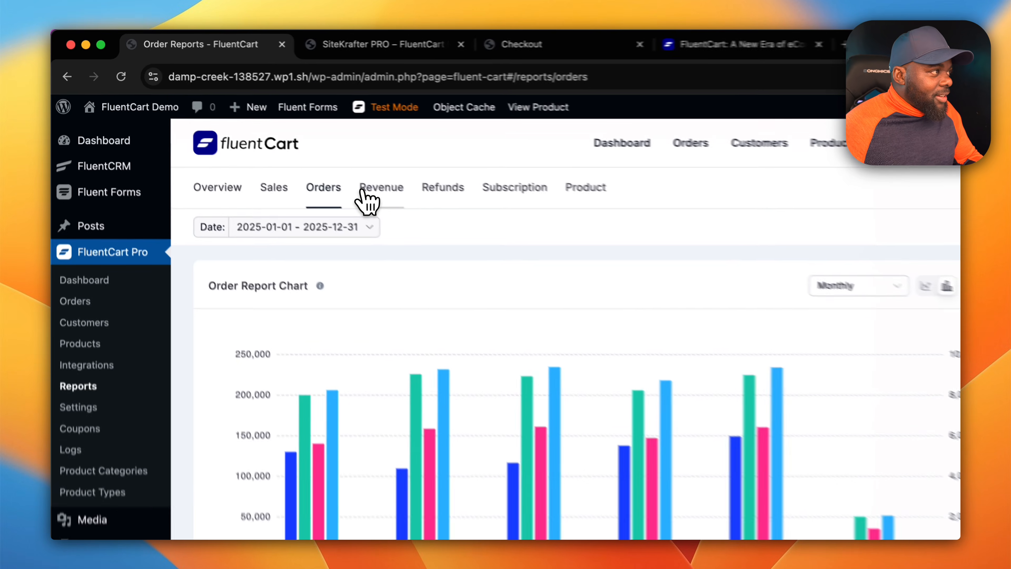
# Step: Open the Revenue report and review its chart, the yearly net revenue table and the net revenue grouped by billing country
pyautogui.click(250, 129)
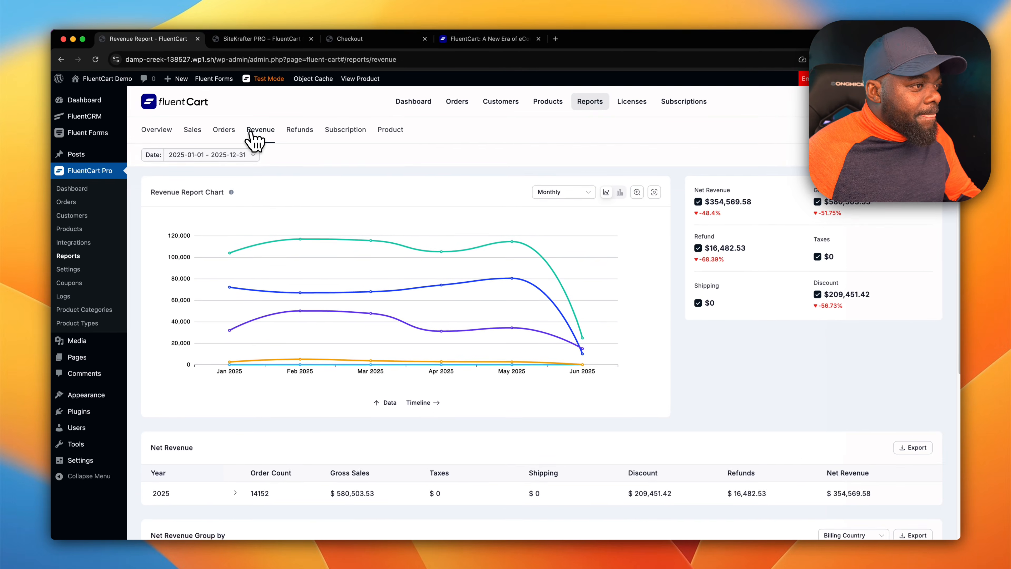
pyautogui.scroll(-4, 413, 287)
pyautogui.scroll(-3, 413, 297)
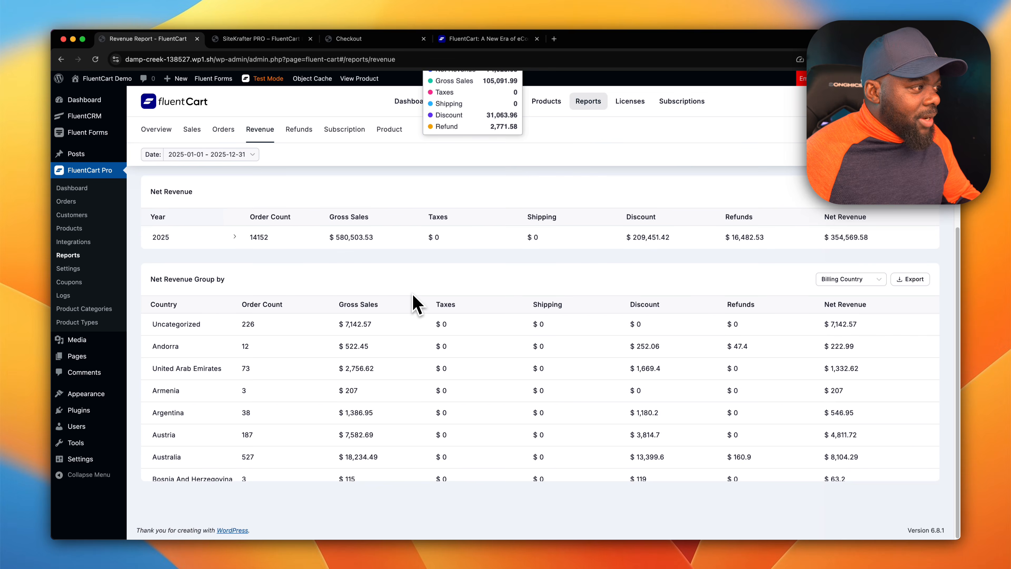
pyautogui.scroll(7, 413, 299)
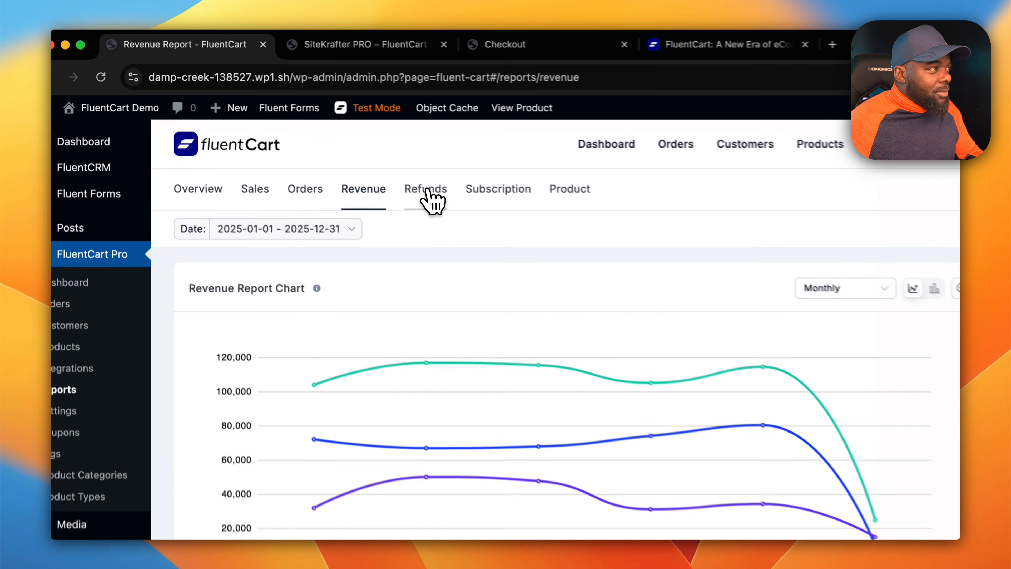
# Step: Look through the Refunds, Subscription and Product reports, toggling the Product Report Chart to lines and back to bars
pyautogui.click(299, 129)
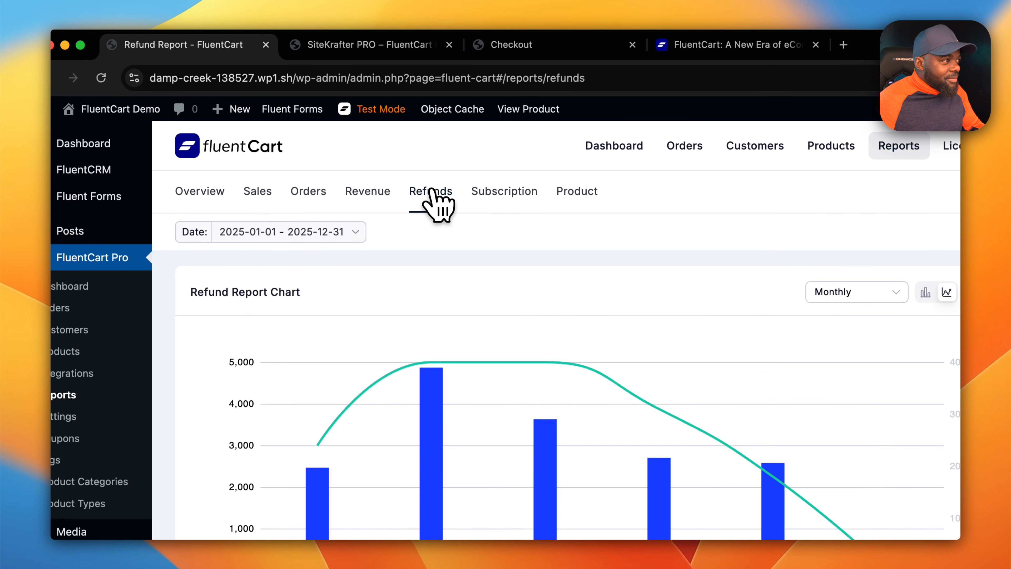
pyautogui.click(522, 198)
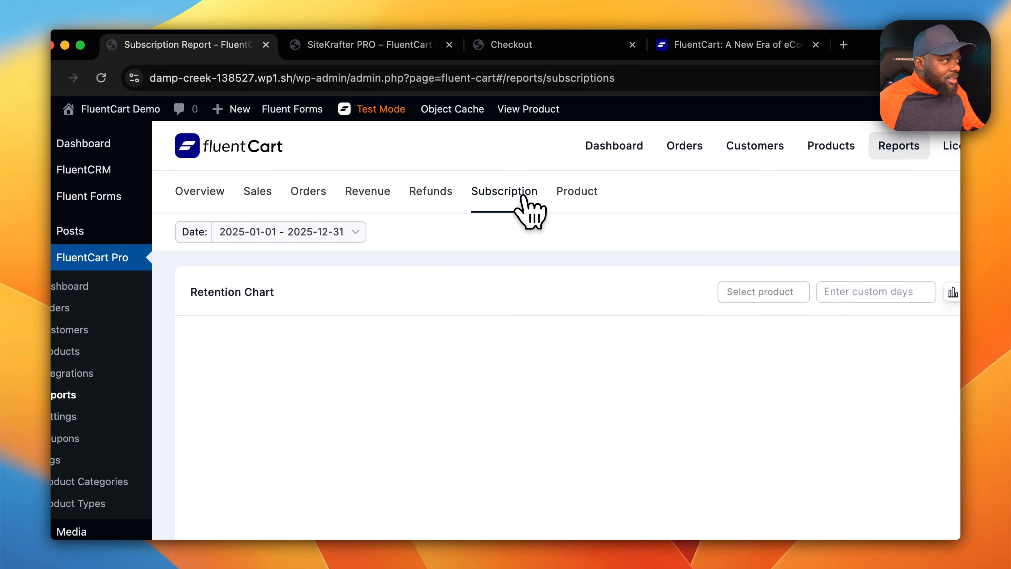
pyautogui.click(577, 190)
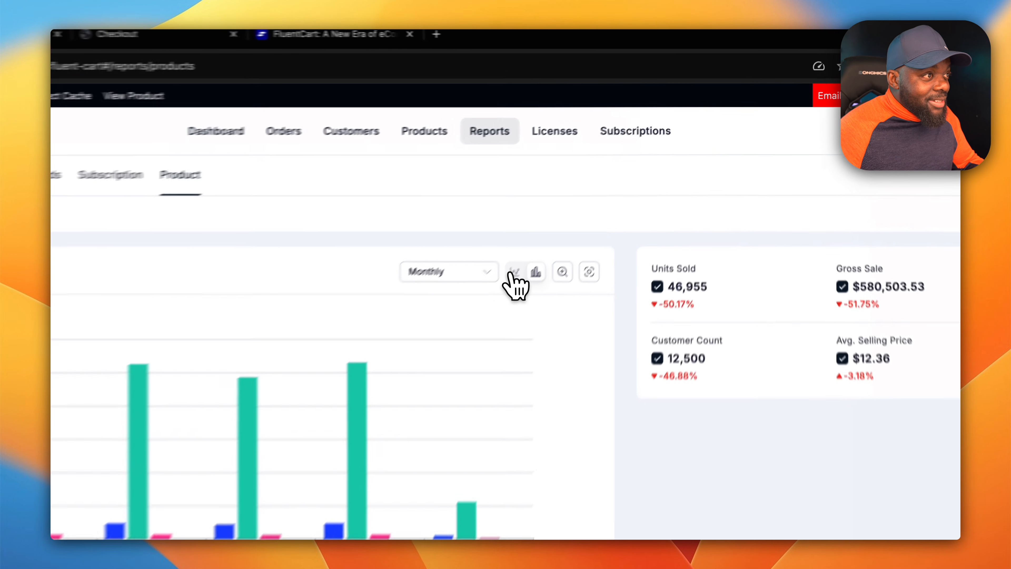
pyautogui.click(605, 191)
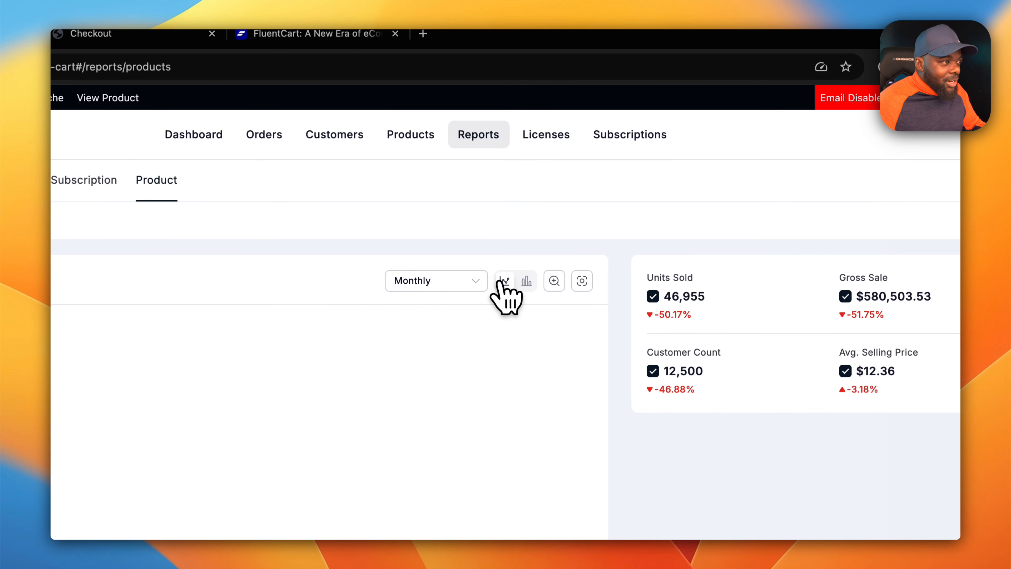
pyautogui.click(526, 281)
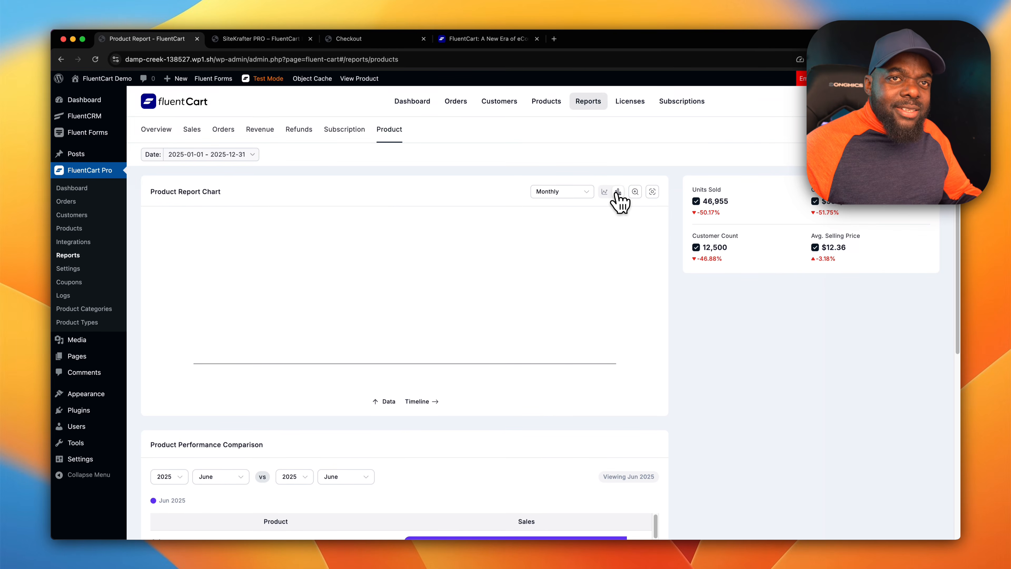
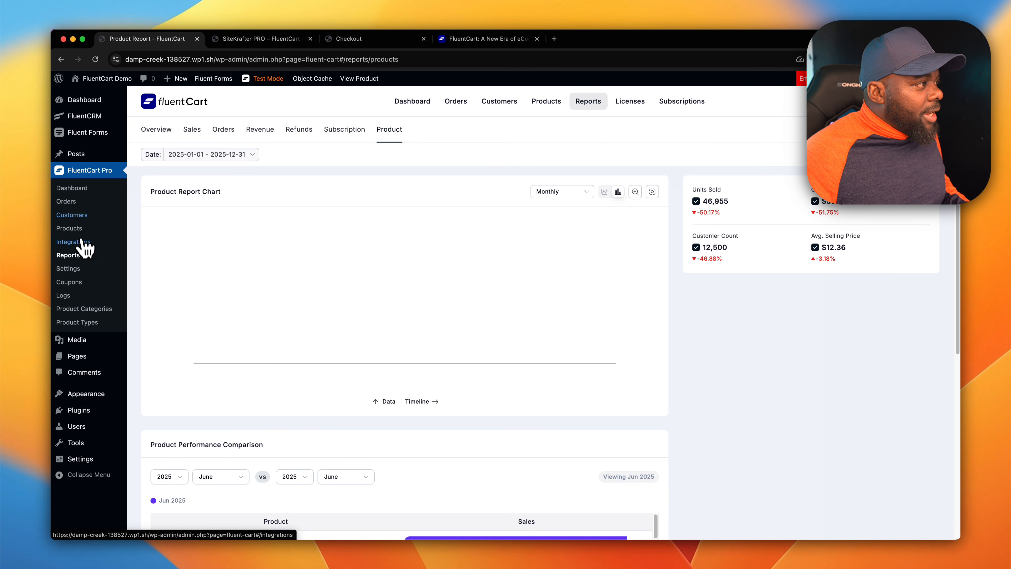
# Step: Create a new WordPress page titled "Product Page"
pyautogui.moveTo(77, 356)
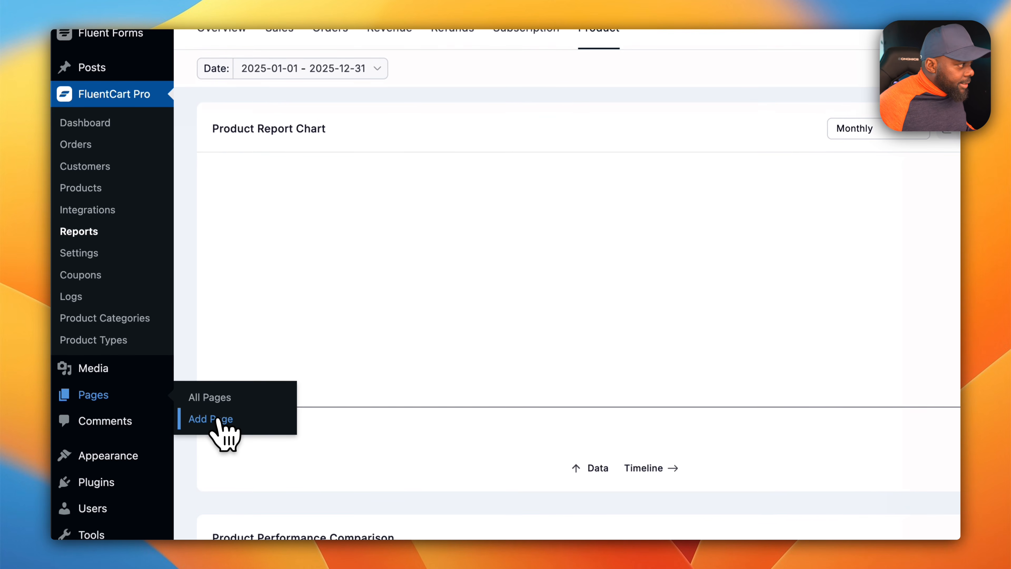
pyautogui.click(219, 419)
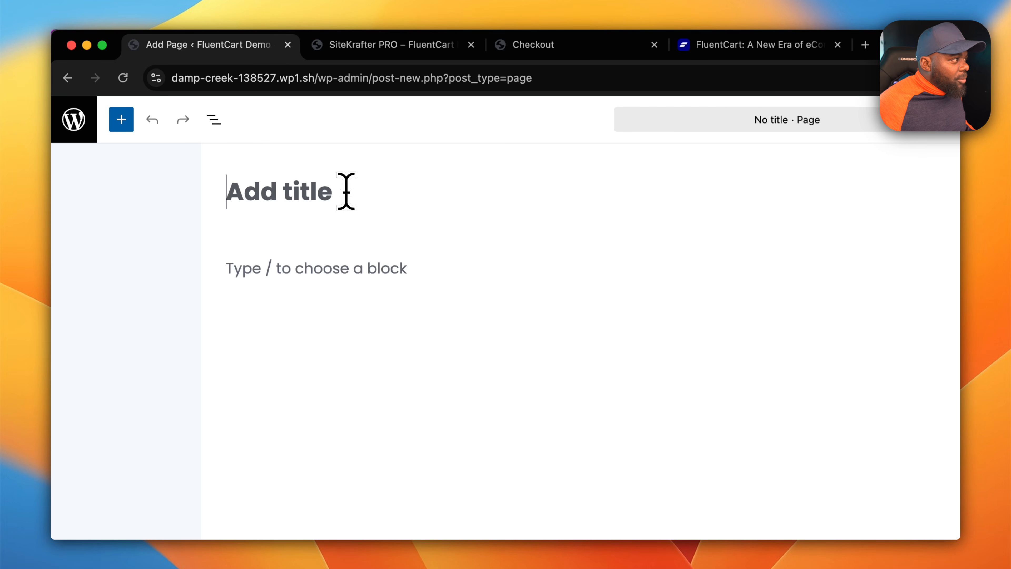
pyautogui.write('Product Page')
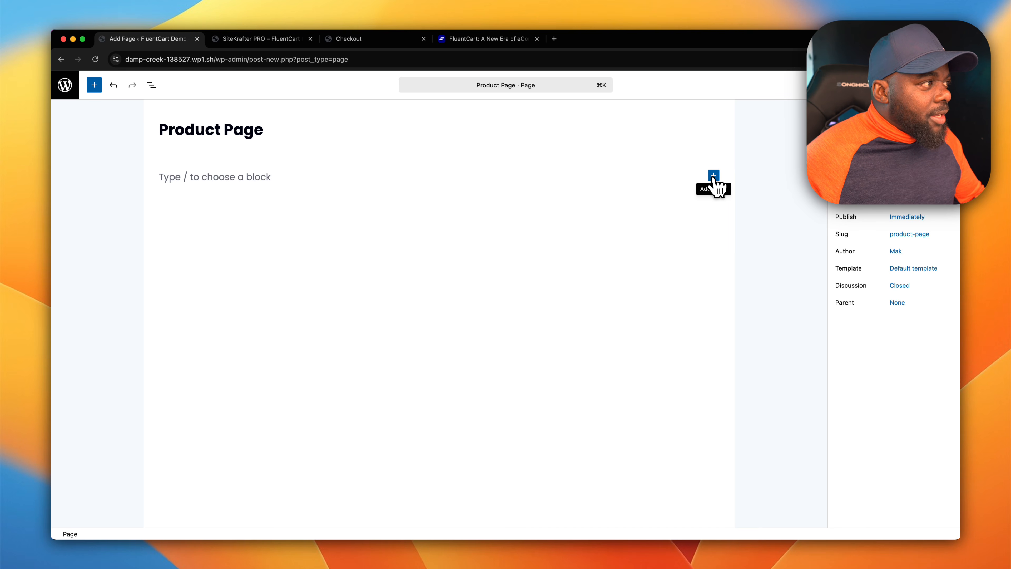
# Step: Insert the Fluent Cart Products block below the page title and select it to show its block settings
pyautogui.click(714, 175)
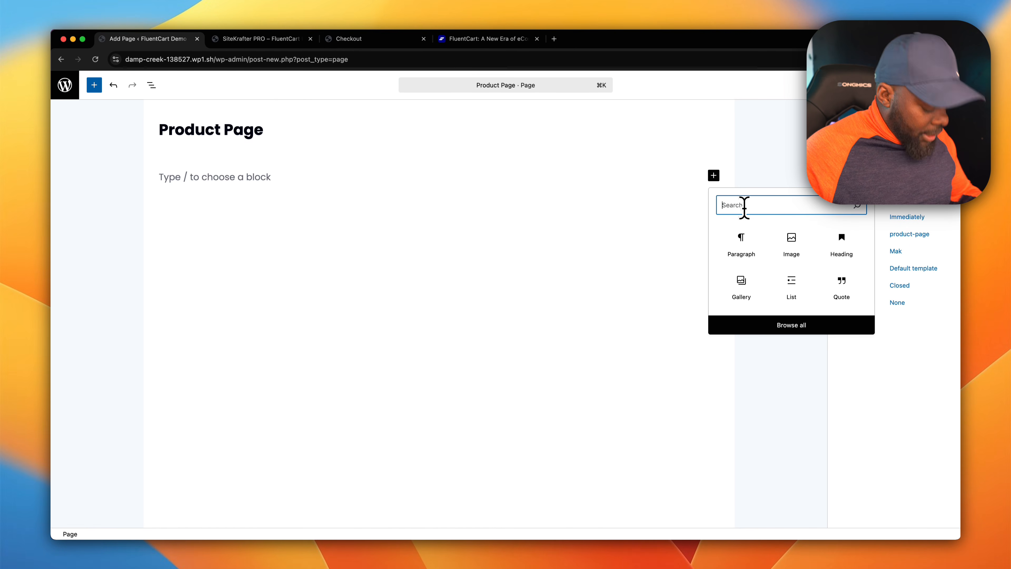
pyautogui.write('flue')
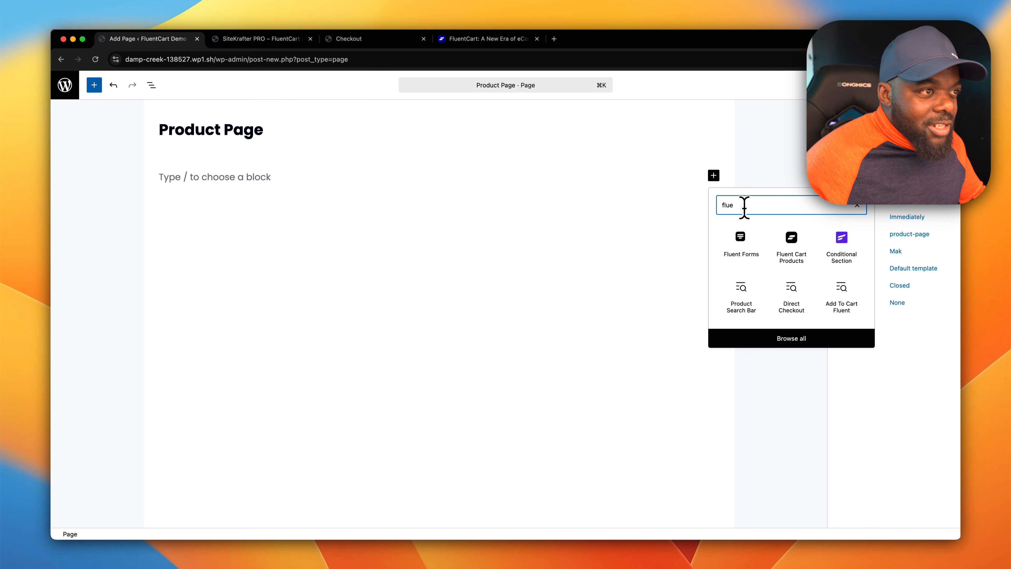
pyautogui.click(791, 249)
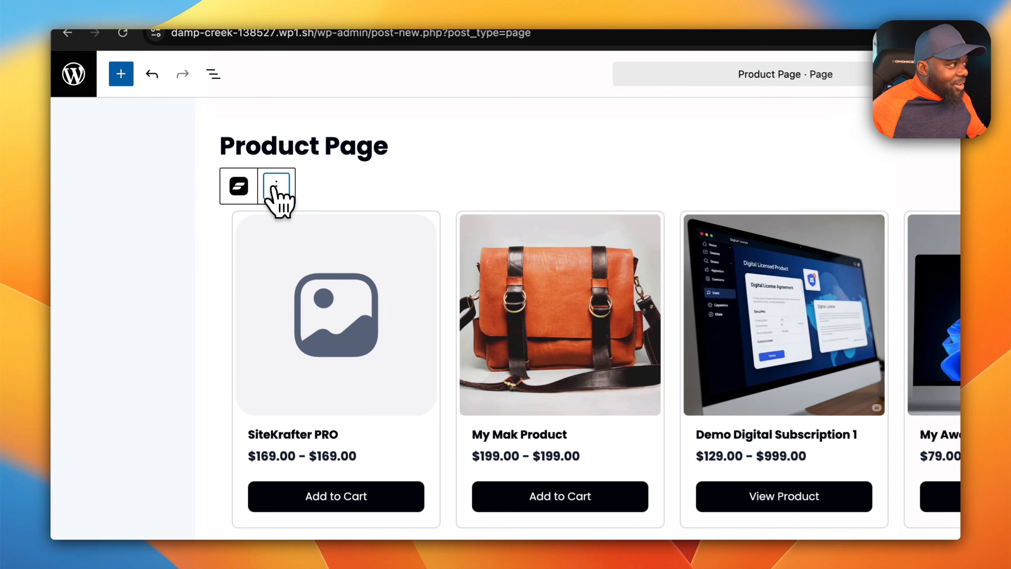
pyautogui.click(190, 154)
pyautogui.click(376, 199)
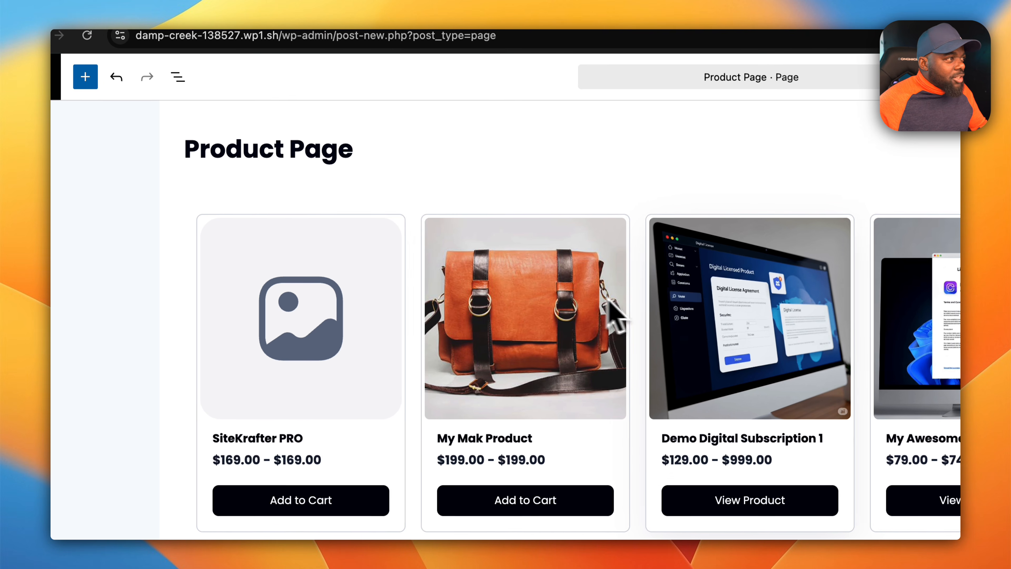
pyautogui.click(310, 245)
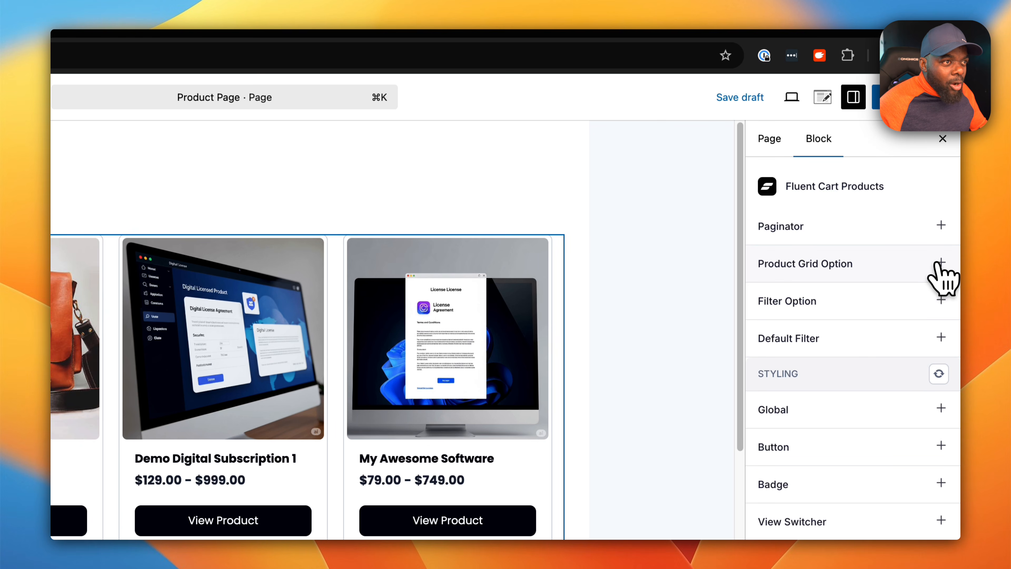
# Step: Set the View Mode in the products block's Product Grid Option to List
pyautogui.click(935, 264)
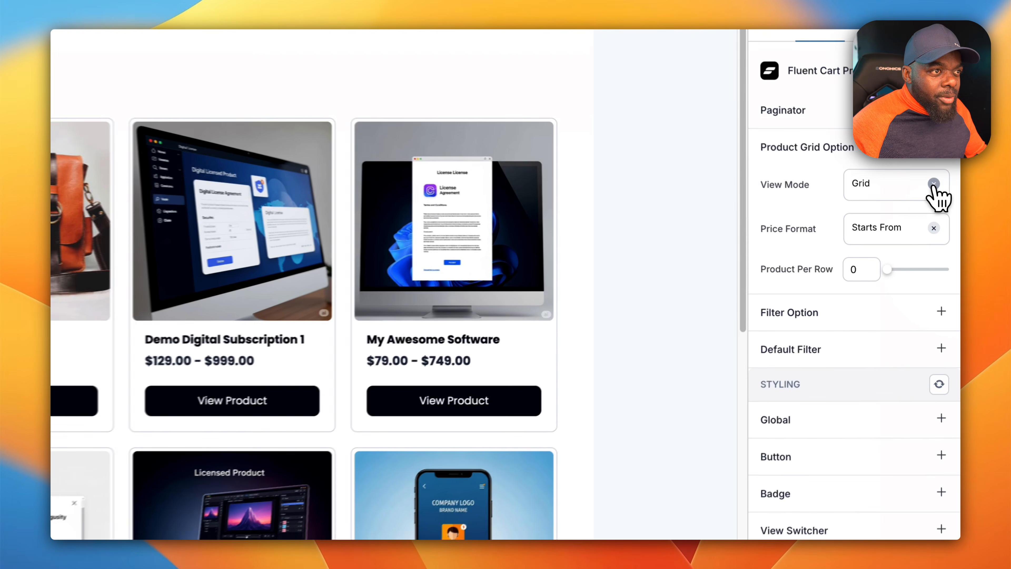
pyautogui.click(944, 211)
pyautogui.click(871, 186)
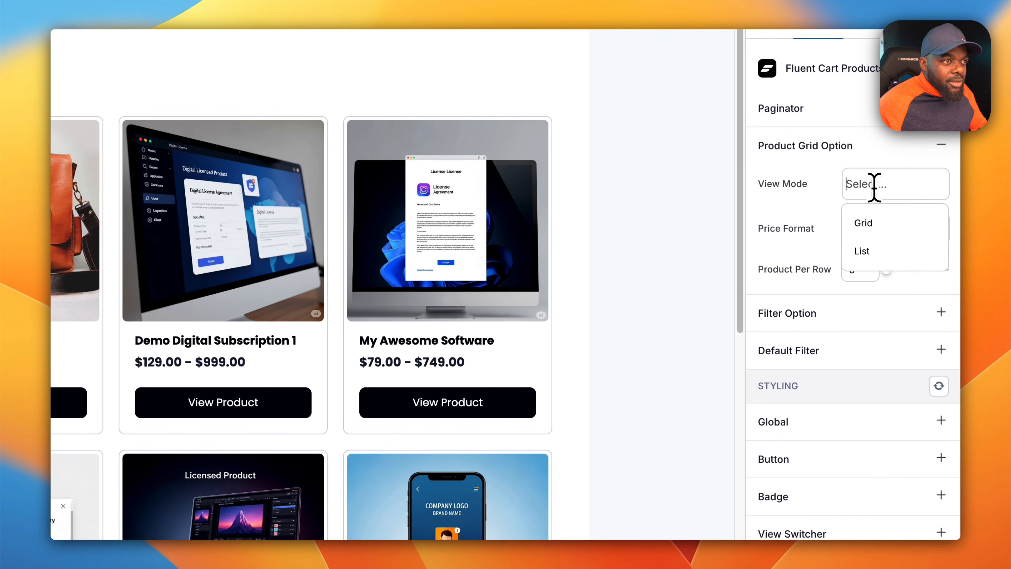
pyautogui.click(878, 190)
pyautogui.click(878, 190)
pyautogui.click(874, 252)
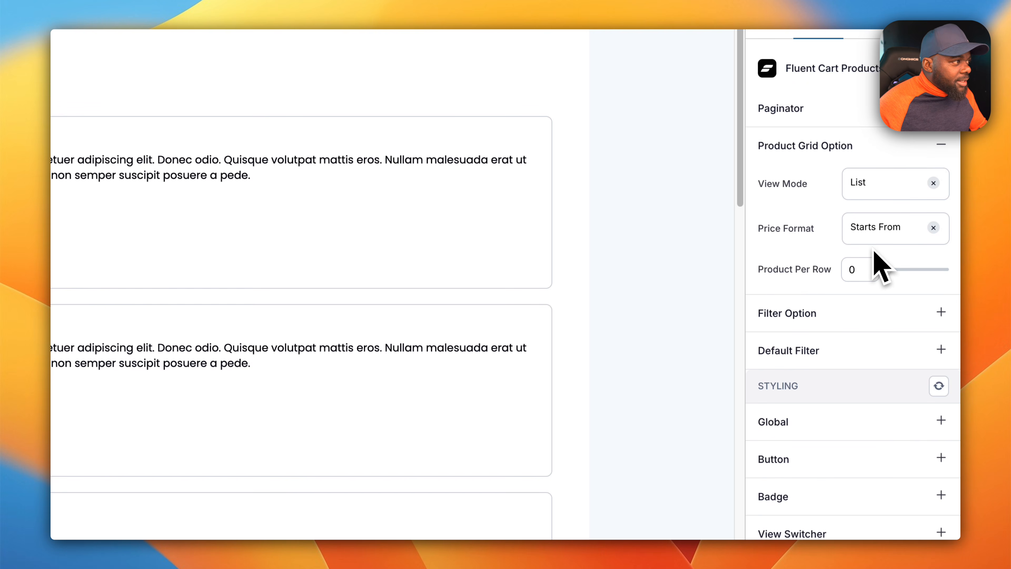
# Step: Set the products block's View Mode back to Grid
pyautogui.scroll(-1, 474, 429)
pyautogui.scroll(3, 900, 167)
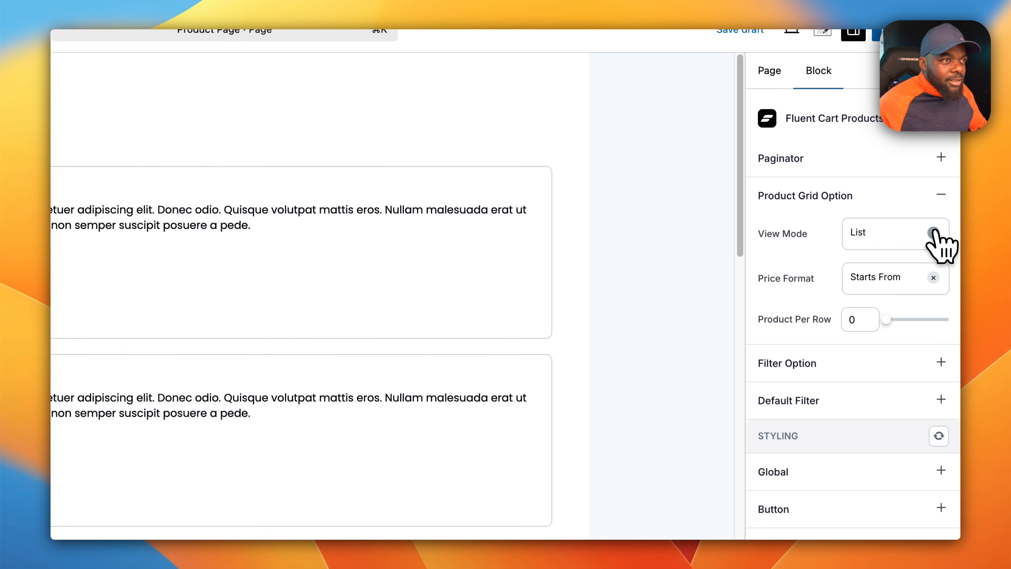
pyautogui.click(932, 233)
pyautogui.click(925, 234)
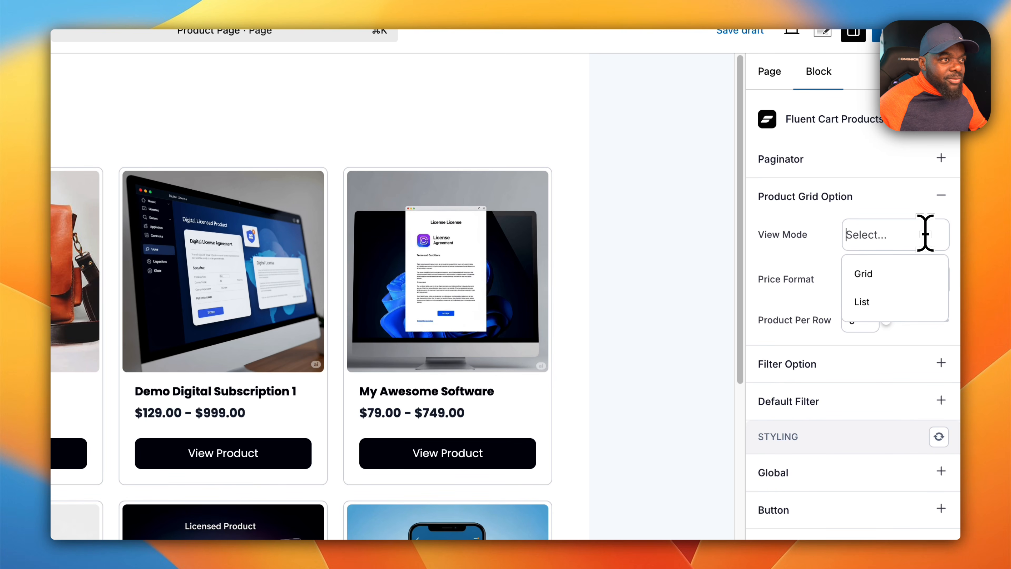
pyautogui.click(904, 276)
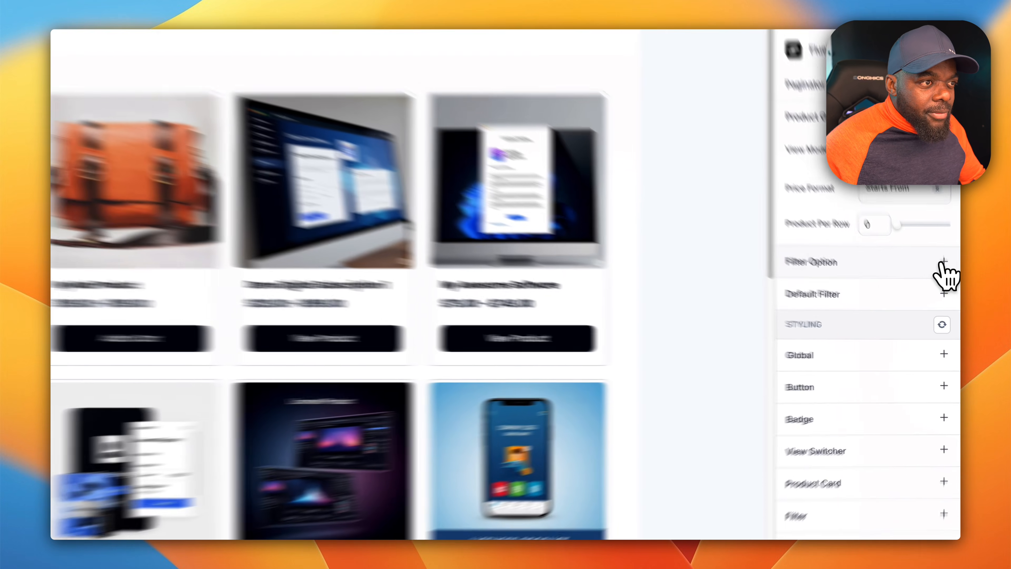
# Step: Enable the filter and the wildcard filter in the products block's Filter Option
pyautogui.click(949, 291)
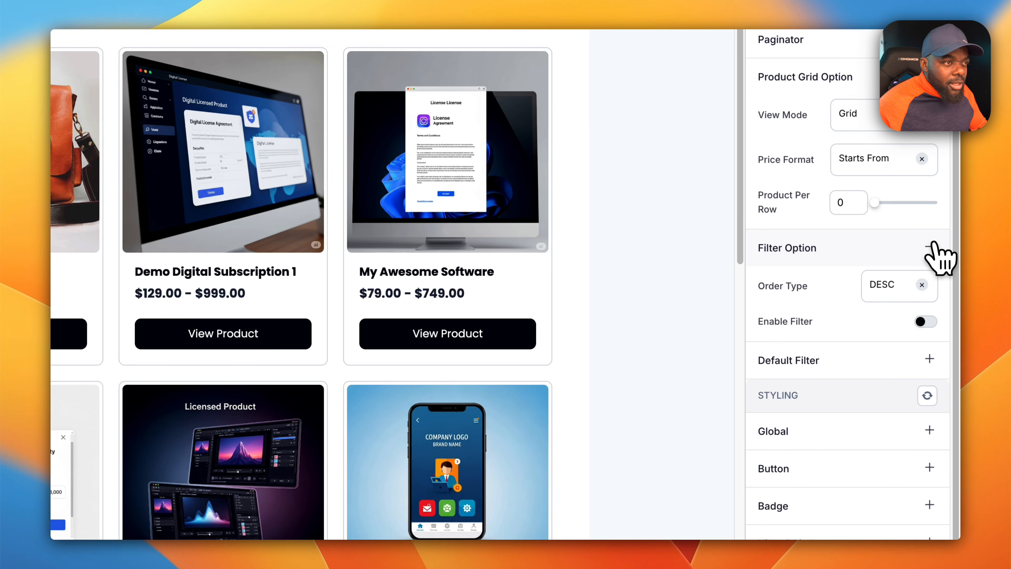
pyautogui.click(929, 322)
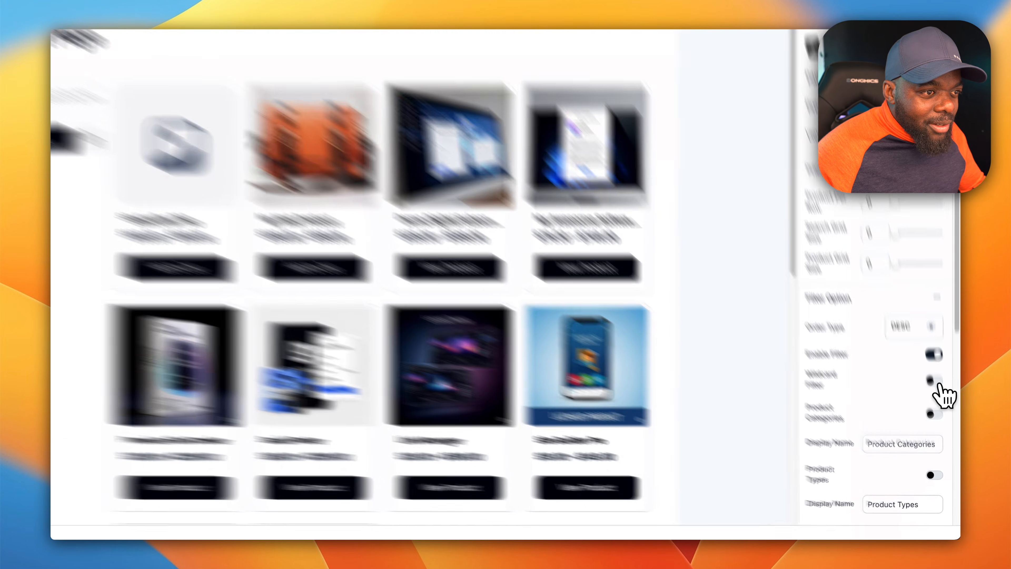
pyautogui.click(939, 410)
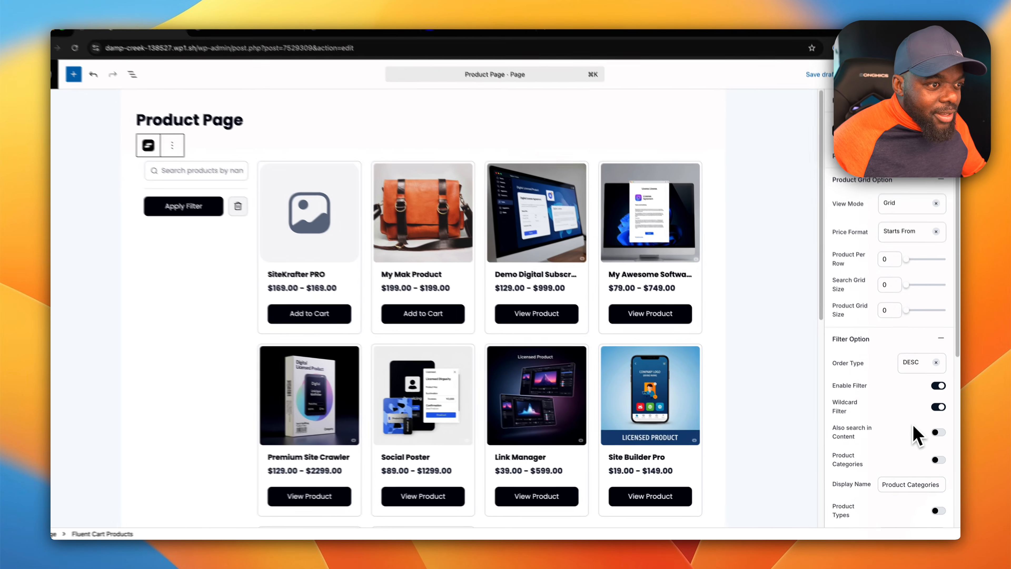
# Step: Set the Button Background colour in the products block's styling to red #F74848
pyautogui.scroll(-5, 903, 451)
pyautogui.scroll(-8, 902, 443)
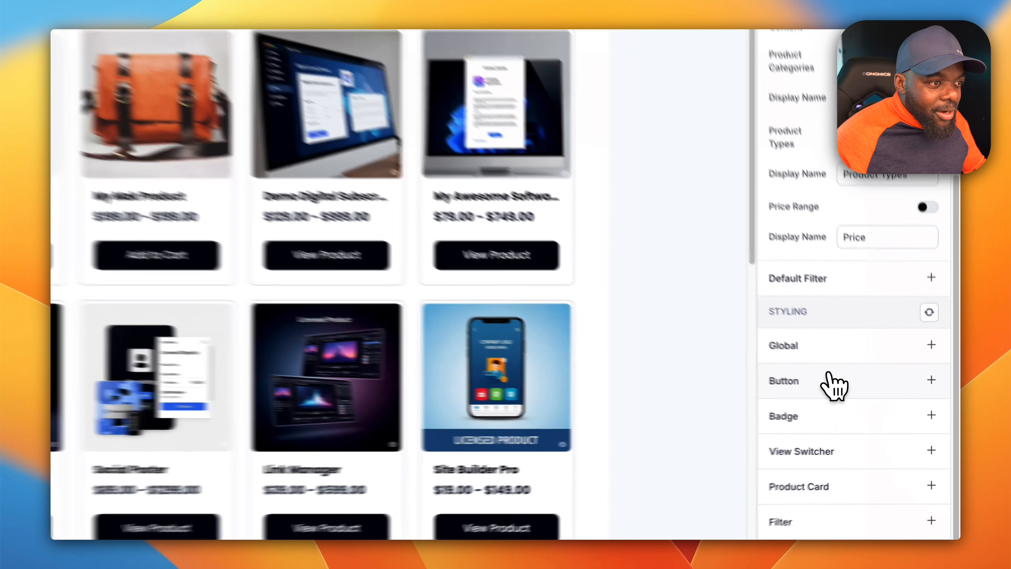
pyautogui.click(883, 401)
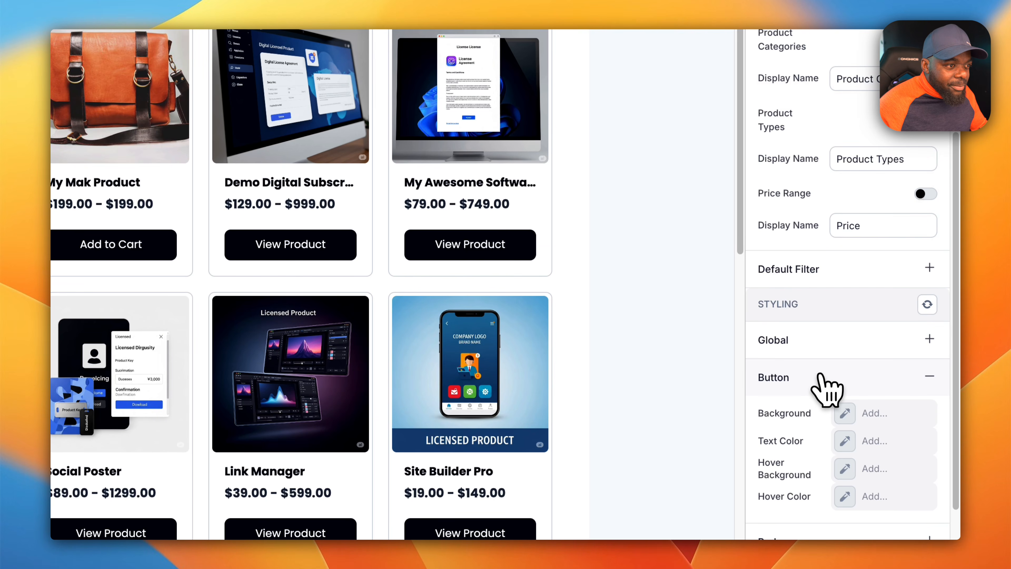
pyautogui.click(856, 420)
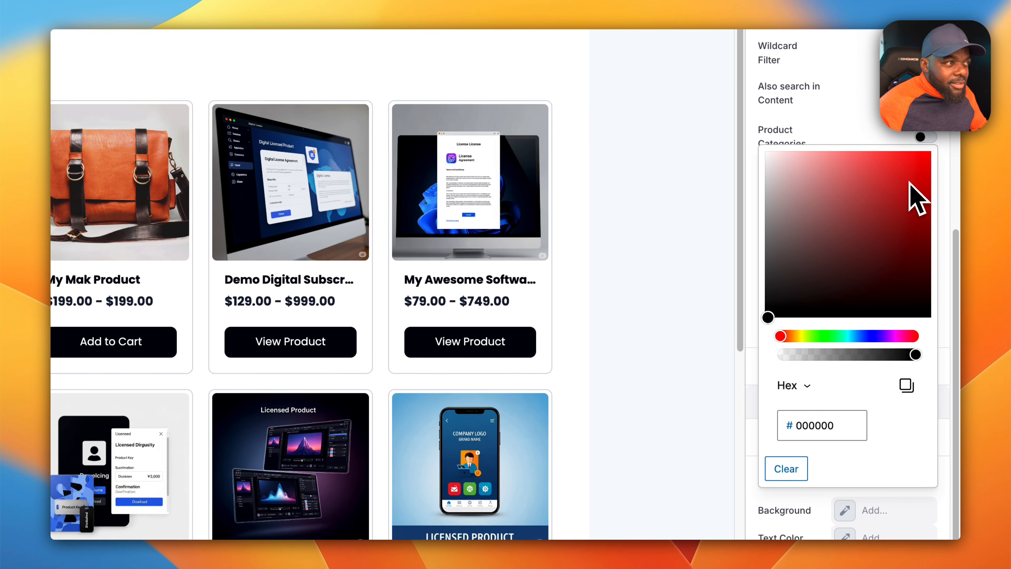
pyautogui.click(912, 85)
pyautogui.moveTo(911, 182); pyautogui.dragTo(884, 165)
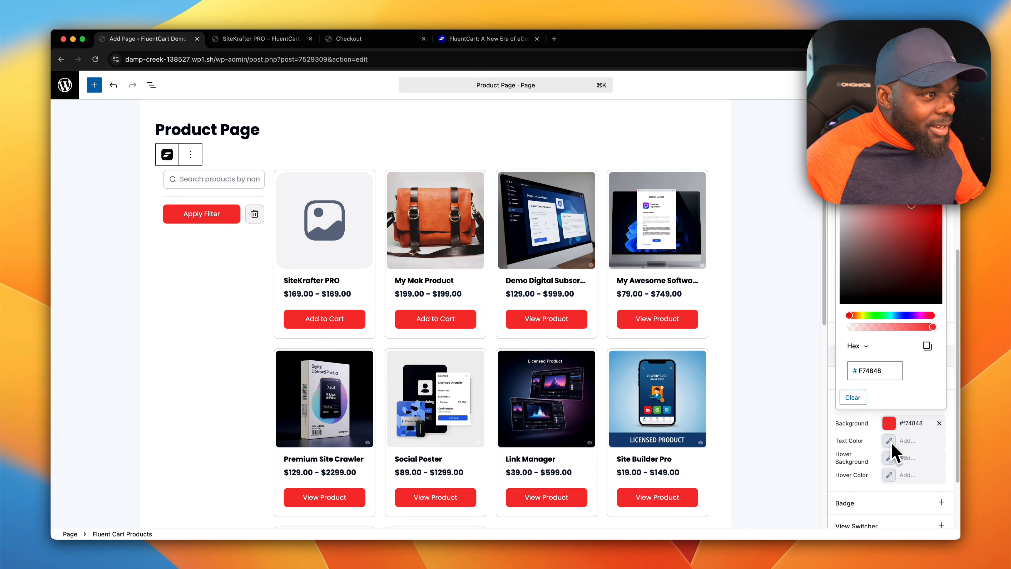
# Step: Set the Product Card Background colour in the products block's styling to white #FFFFFF
pyautogui.scroll(-2, 868, 481)
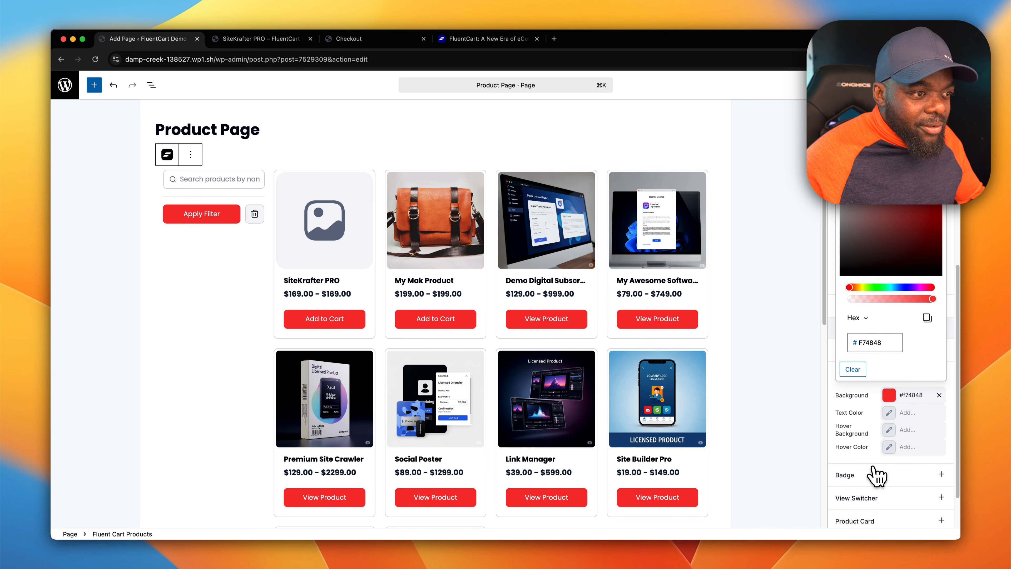
pyautogui.scroll(-3, 891, 478)
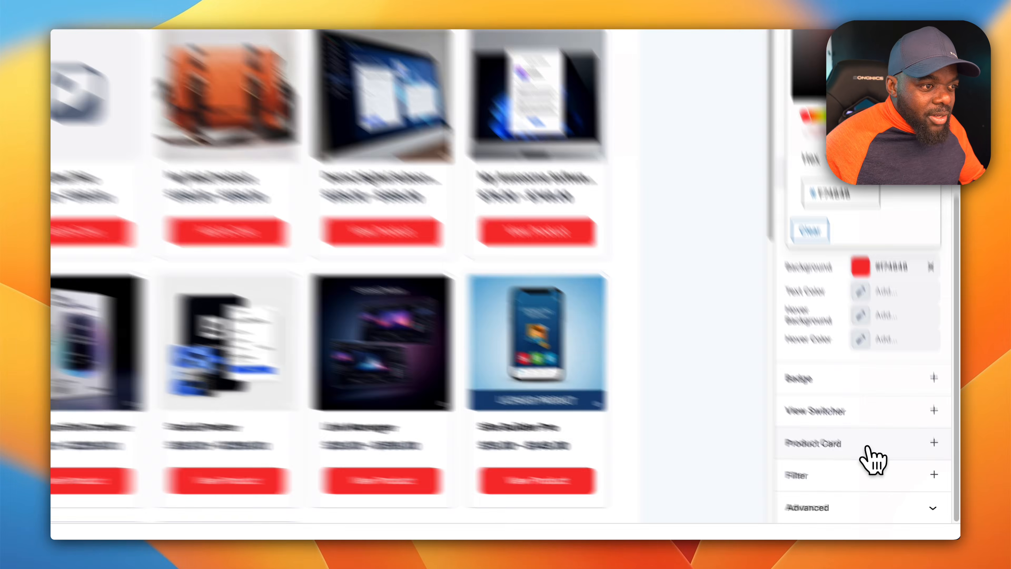
pyautogui.click(894, 473)
pyautogui.scroll(-3, 896, 482)
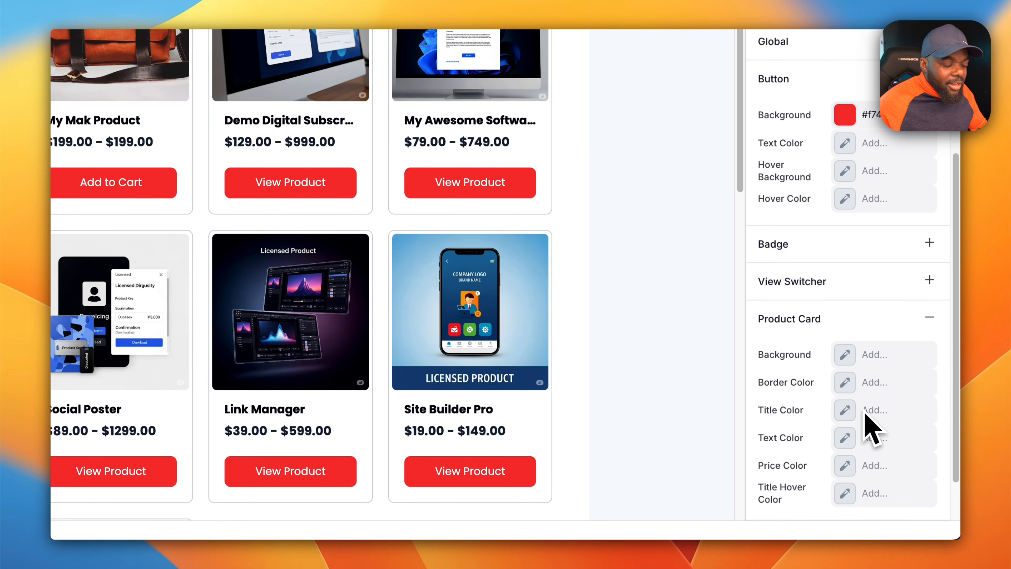
pyautogui.click(845, 354)
pyautogui.scroll(3, 835, 215)
pyautogui.click(814, 268)
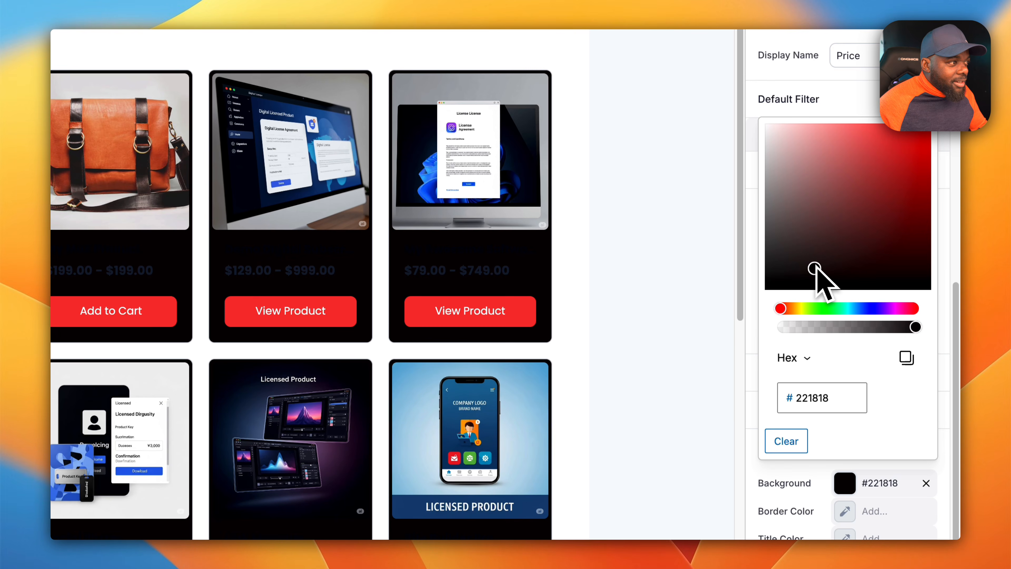
pyautogui.moveTo(801, 276); pyautogui.dragTo(761, 179)
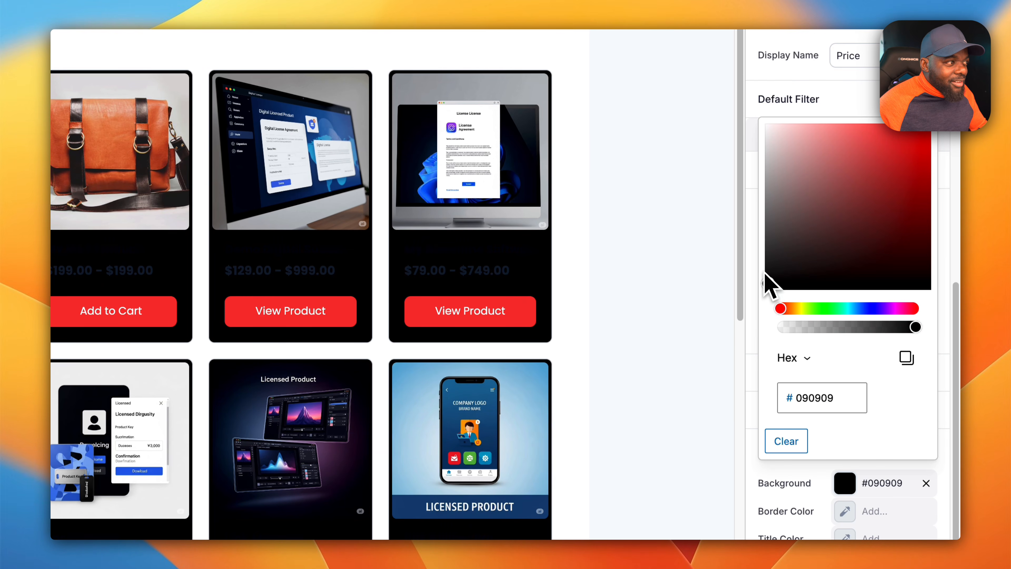
pyautogui.moveTo(837, 234); pyautogui.dragTo(843, 215)
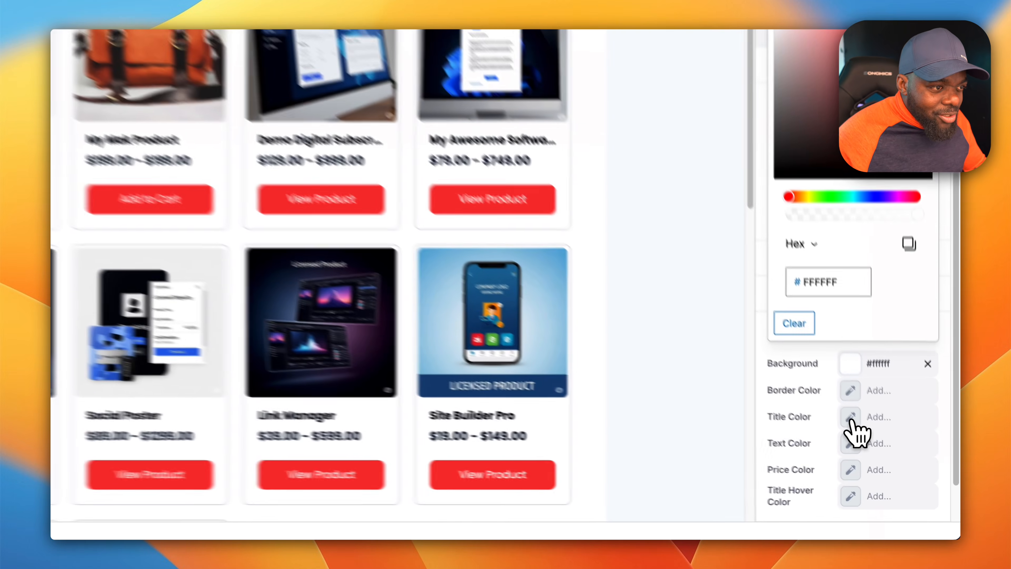
# Step: Set the Product Card Title Color to dark grey #494949
pyautogui.click(889, 460)
pyautogui.moveTo(804, 199); pyautogui.dragTo(761, 112)
pyautogui.moveTo(761, 272); pyautogui.dragTo(767, 321)
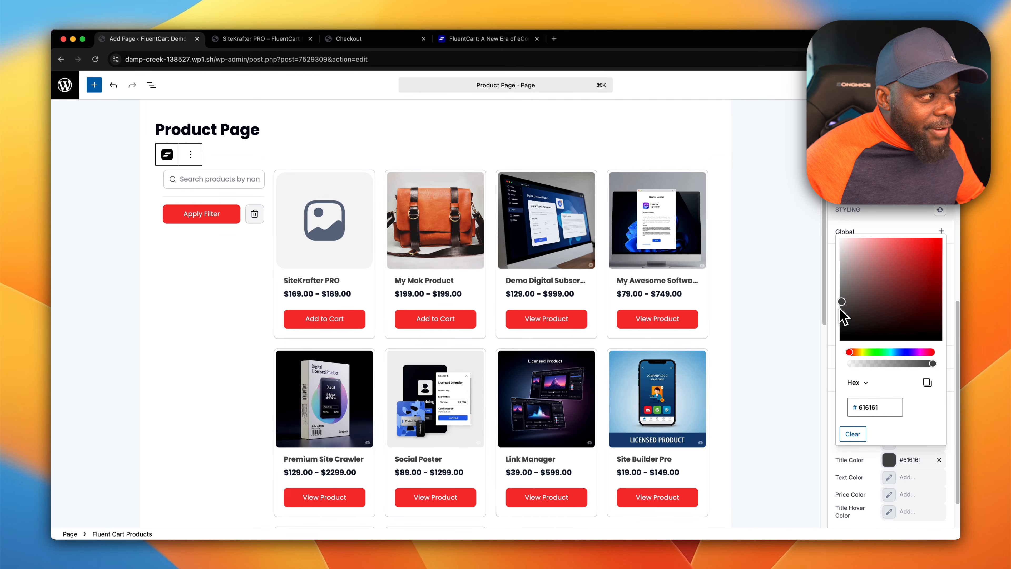
pyautogui.moveTo(839, 311); pyautogui.dragTo(839, 314)
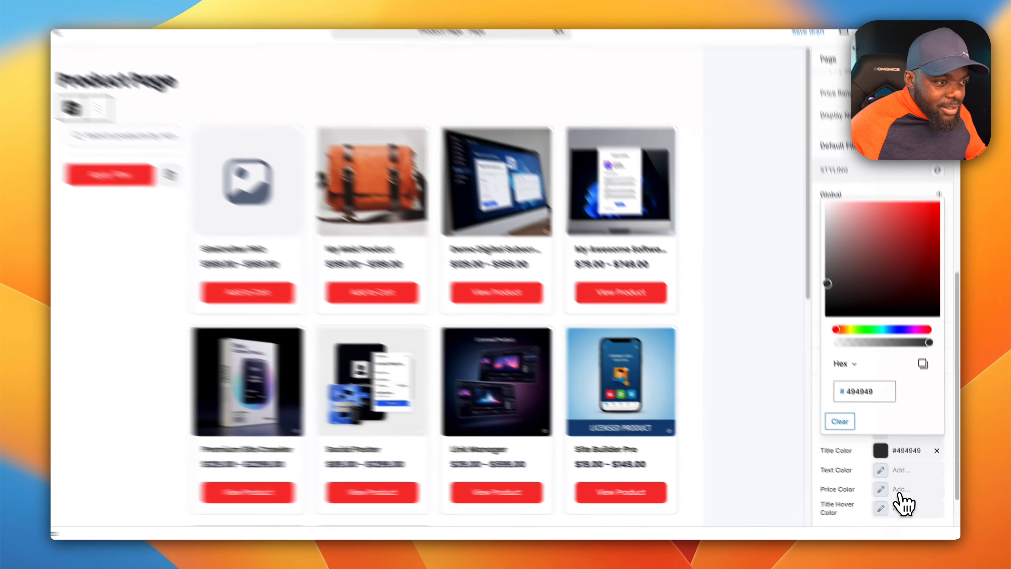
# Step: Review the Filter colour options in the products block's styling and return to the start of the block settings
pyautogui.scroll(-2, 907, 497)
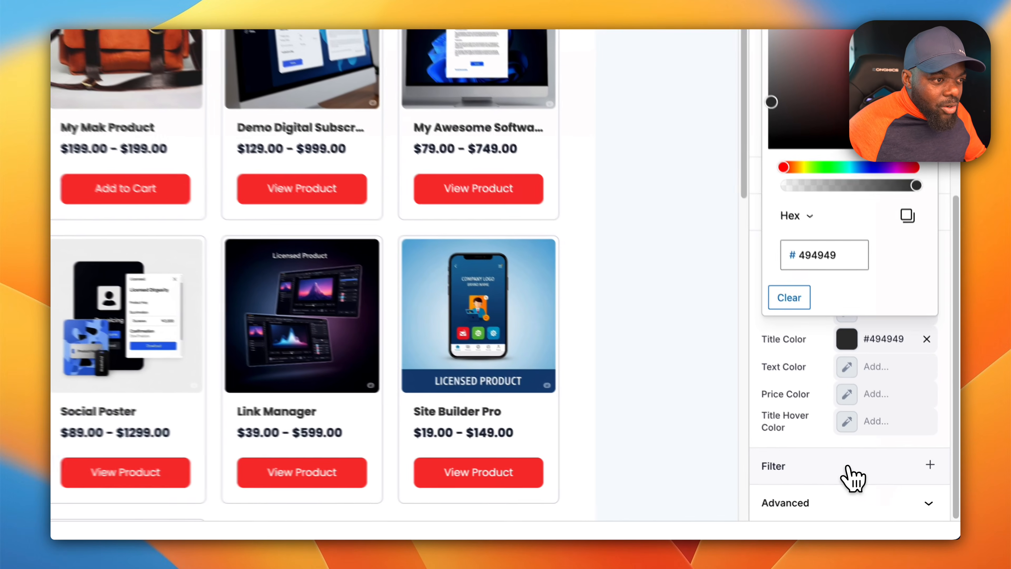
pyautogui.click(848, 466)
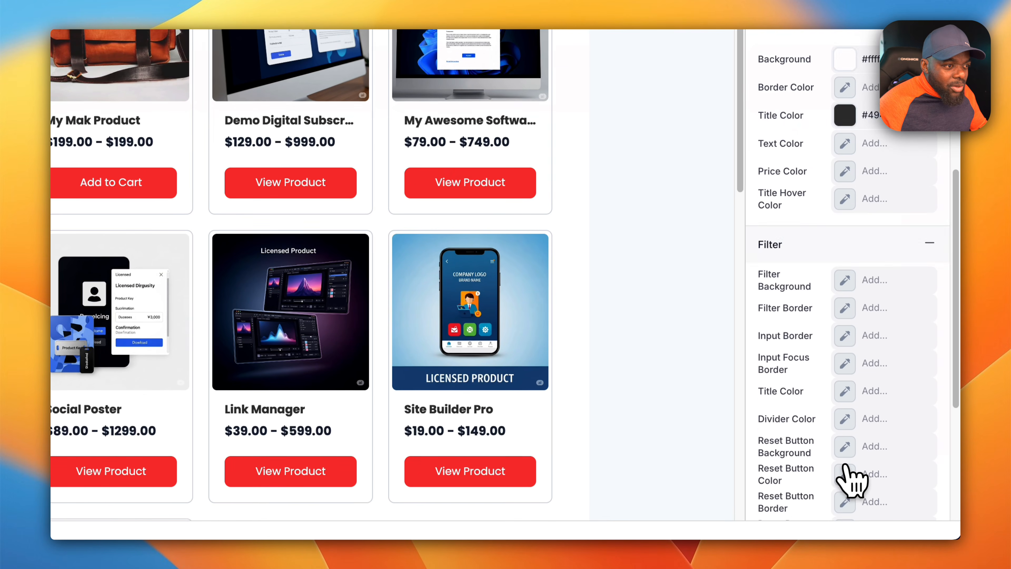
pyautogui.scroll(-5, 850, 470)
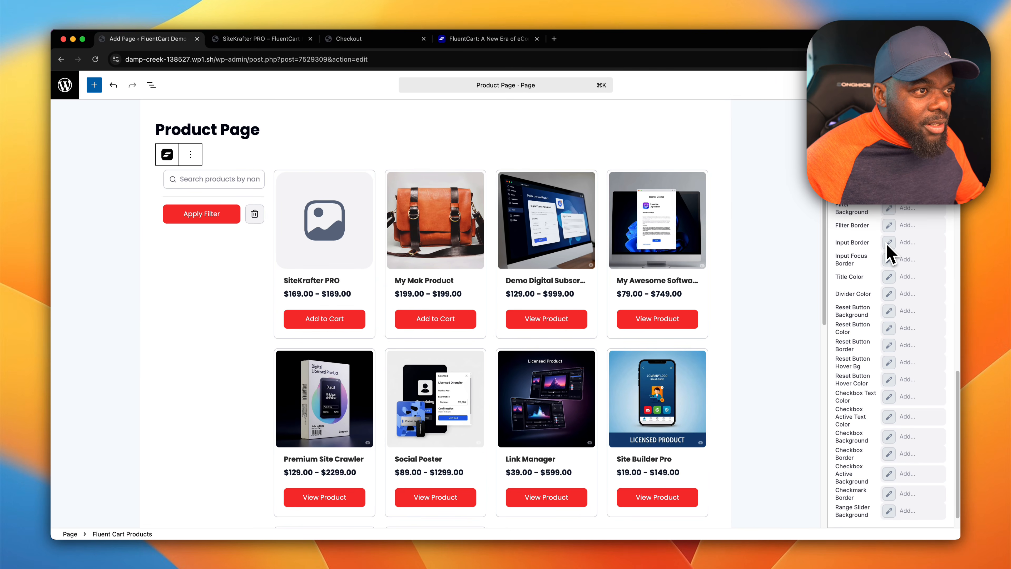
pyautogui.scroll(15, 878, 396)
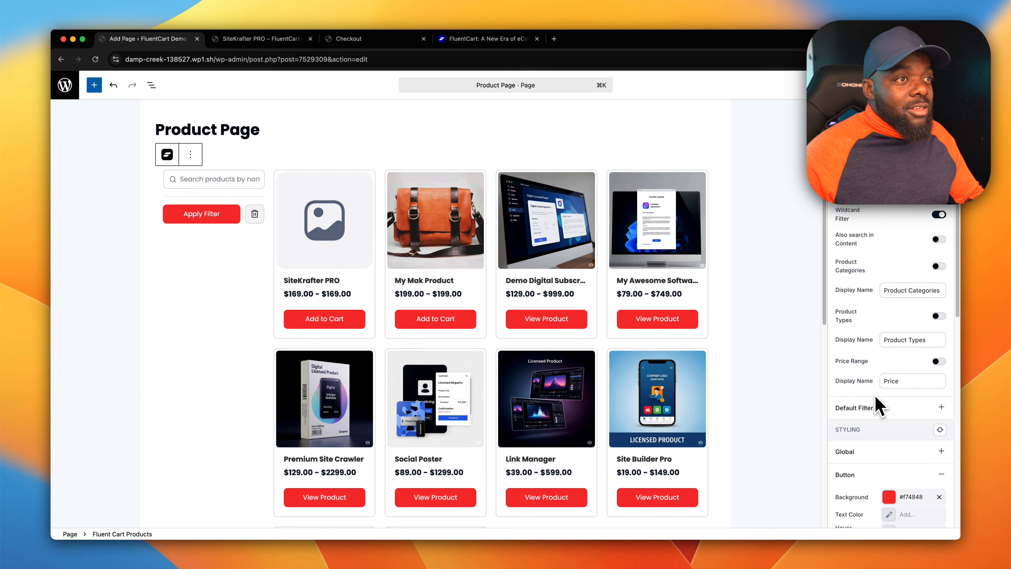
pyautogui.scroll(4, 876, 358)
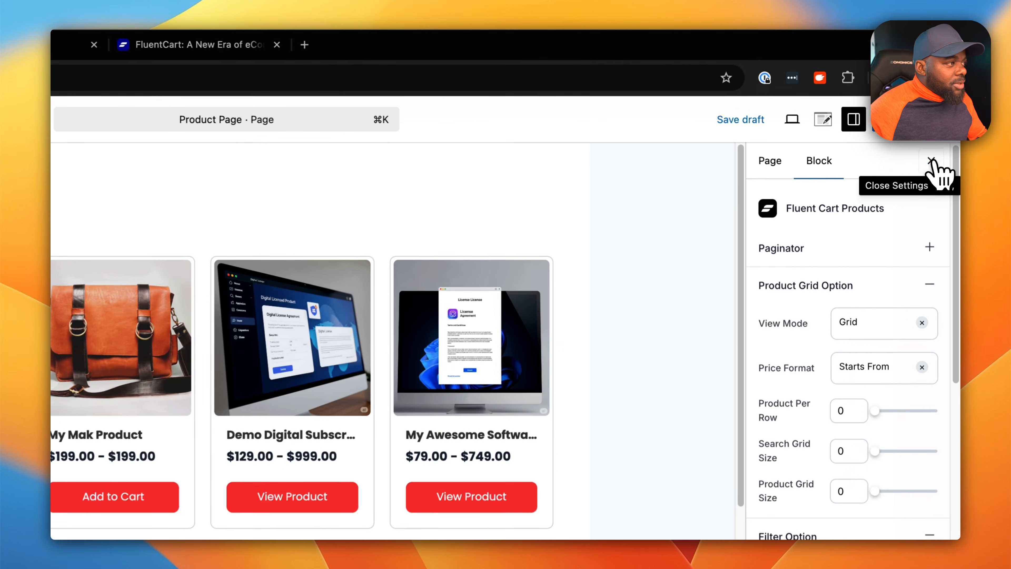
# Step: Close the block settings, switch off the option to always show pre-publish checks, and publish the Product Page
pyautogui.click(901, 85)
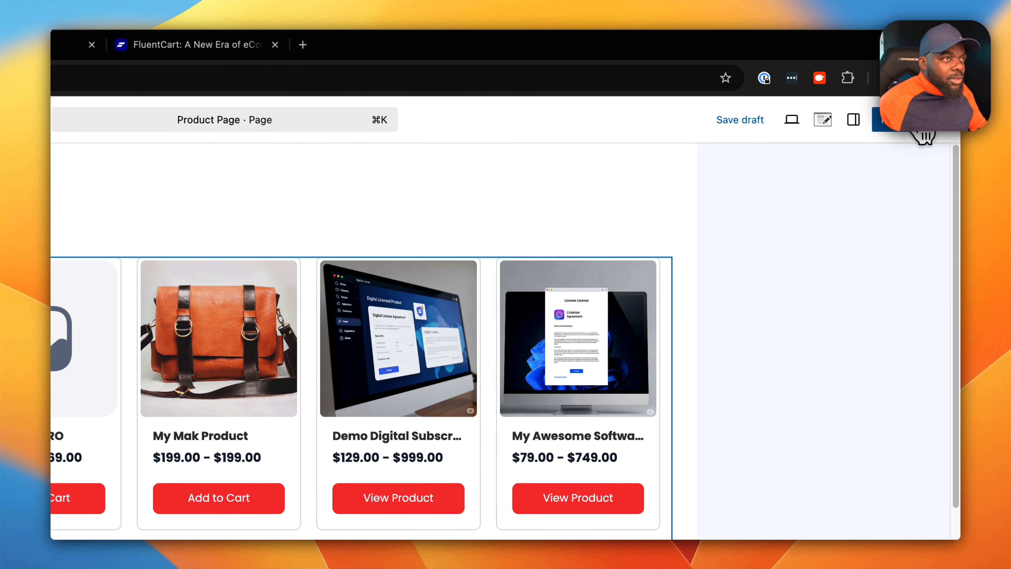
pyautogui.click(922, 135)
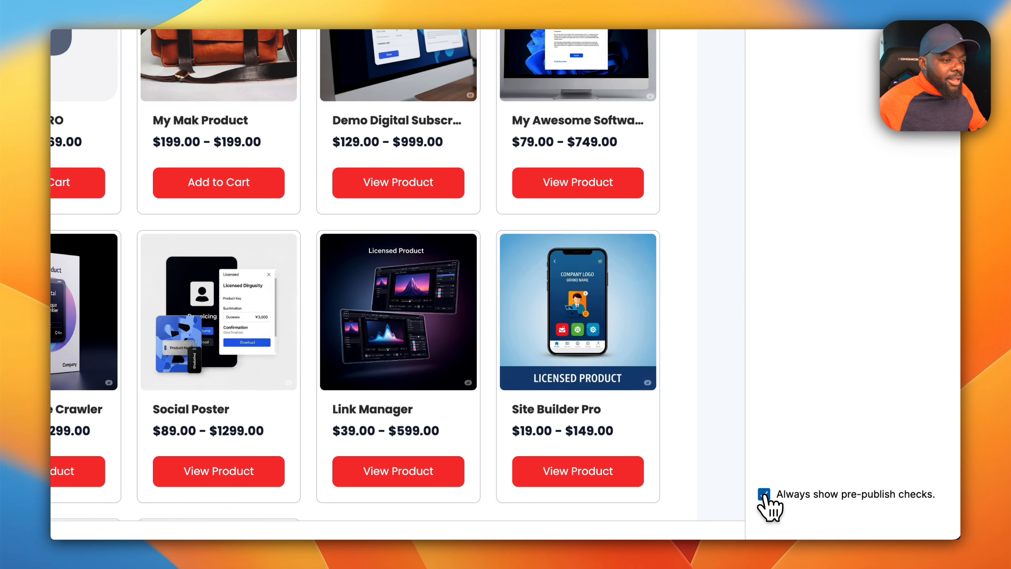
pyautogui.click(765, 494)
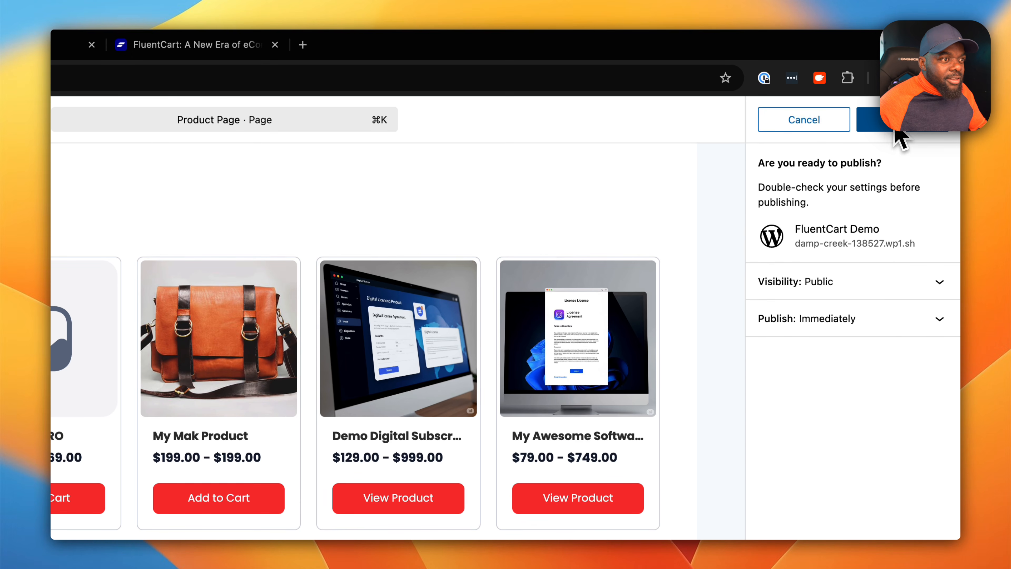
pyautogui.click(868, 124)
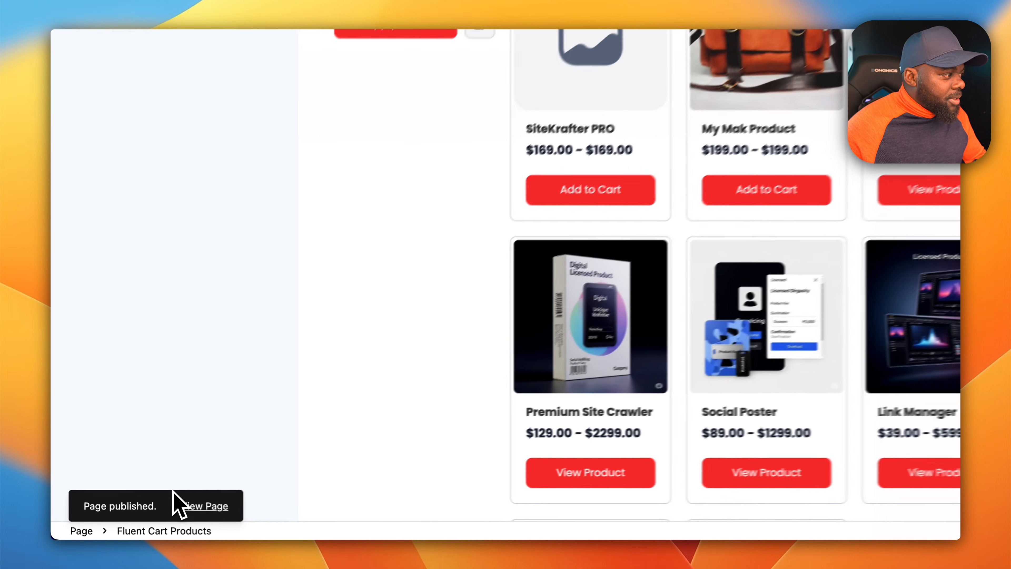
# Step: View the published page and filter its products with the search term "demo"
pyautogui.click(211, 510)
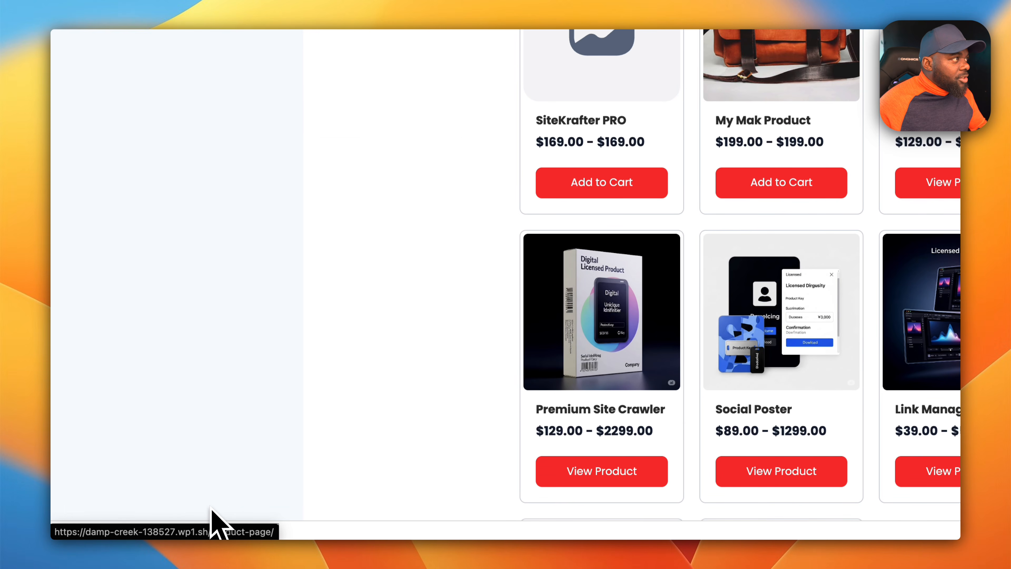
pyautogui.scroll(-3, 239, 247)
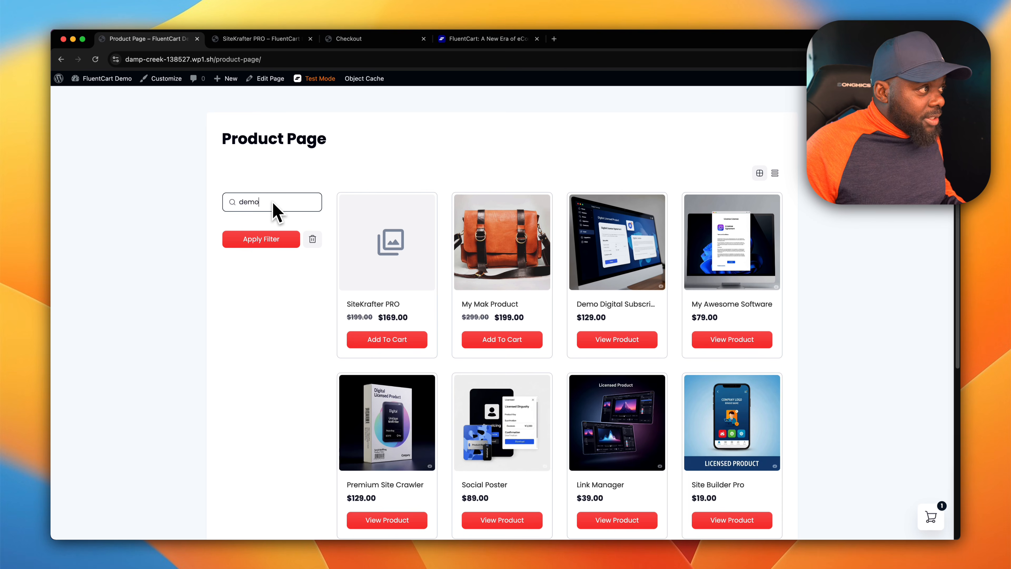
pyautogui.press('Return')
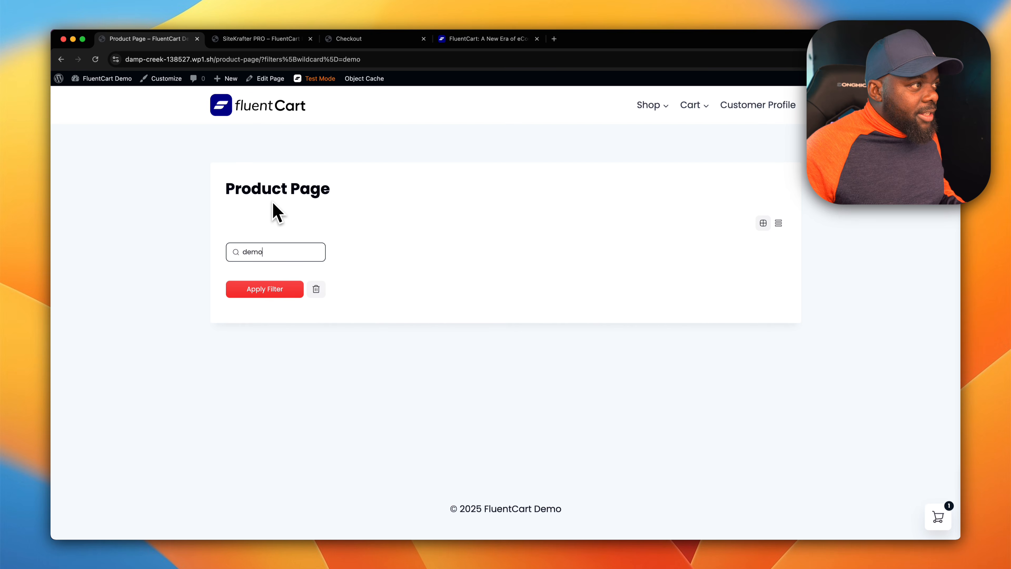
pyautogui.click(264, 290)
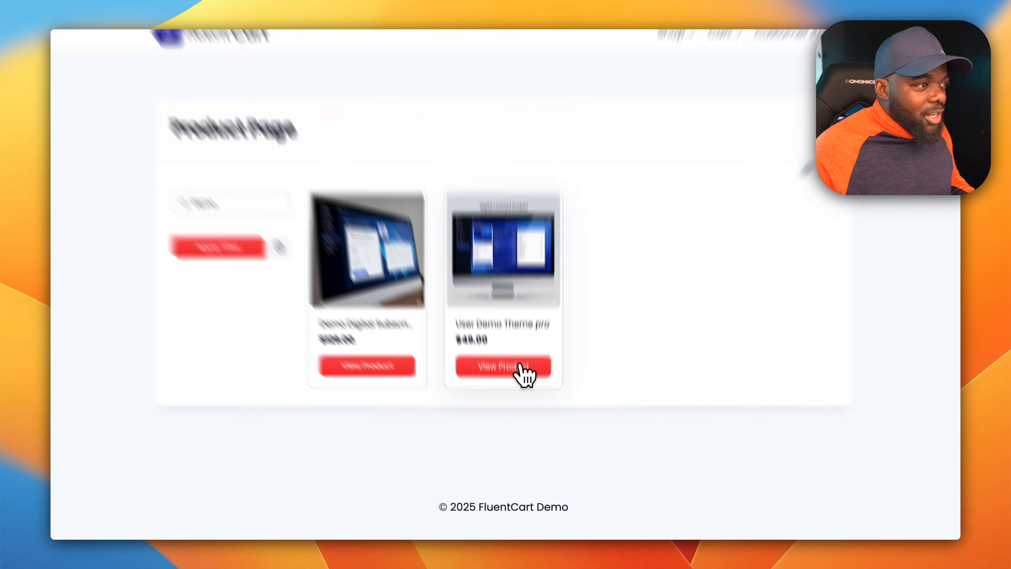
# Step: View the details of the User Demo Theme pro product, close them and go back one page
pyautogui.click(514, 389)
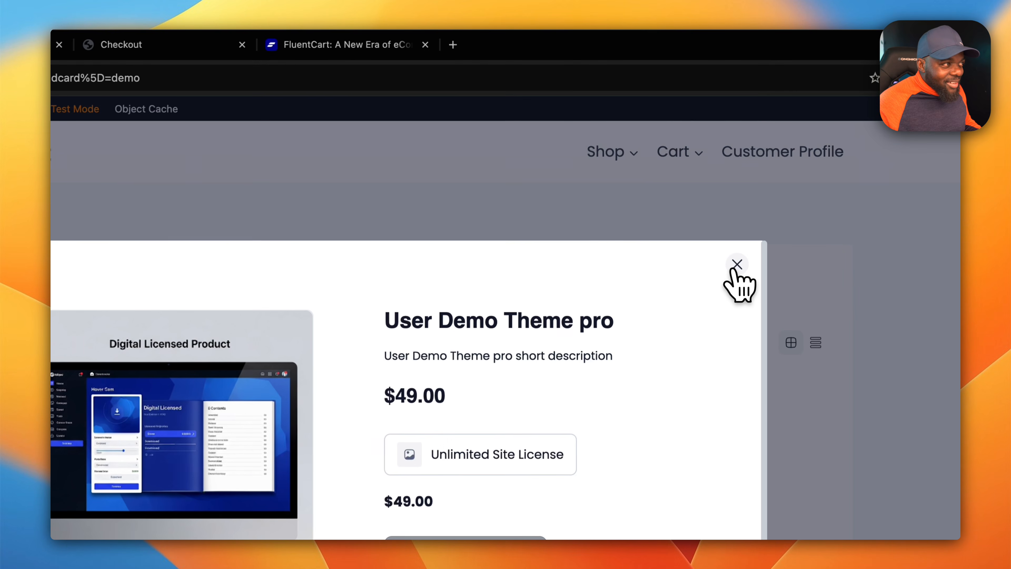
pyautogui.click(730, 175)
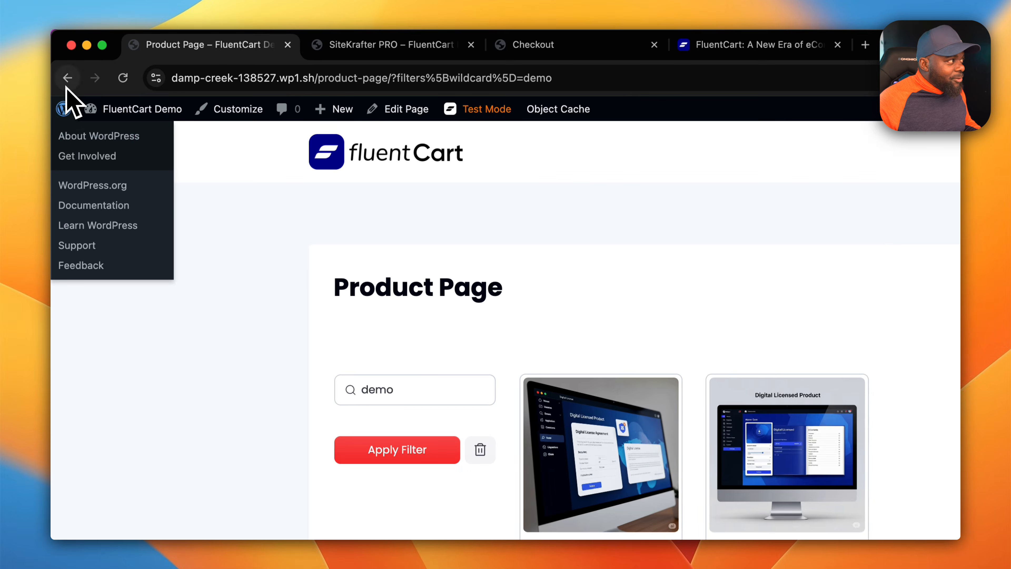
pyautogui.click(61, 77)
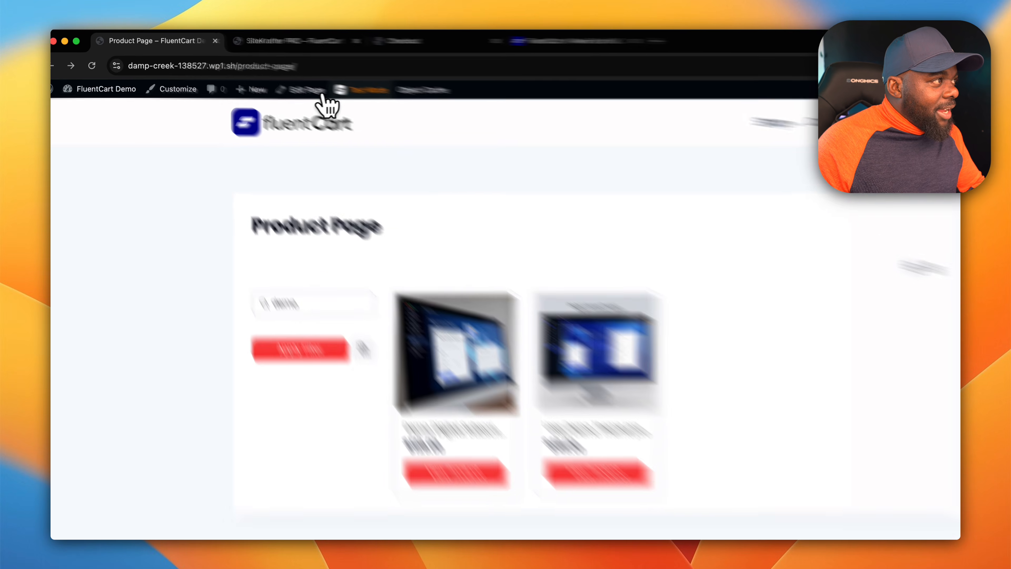
# Step: Reopen the Product Page in the editor and delete its Fluent Cart Products block
pyautogui.click(315, 93)
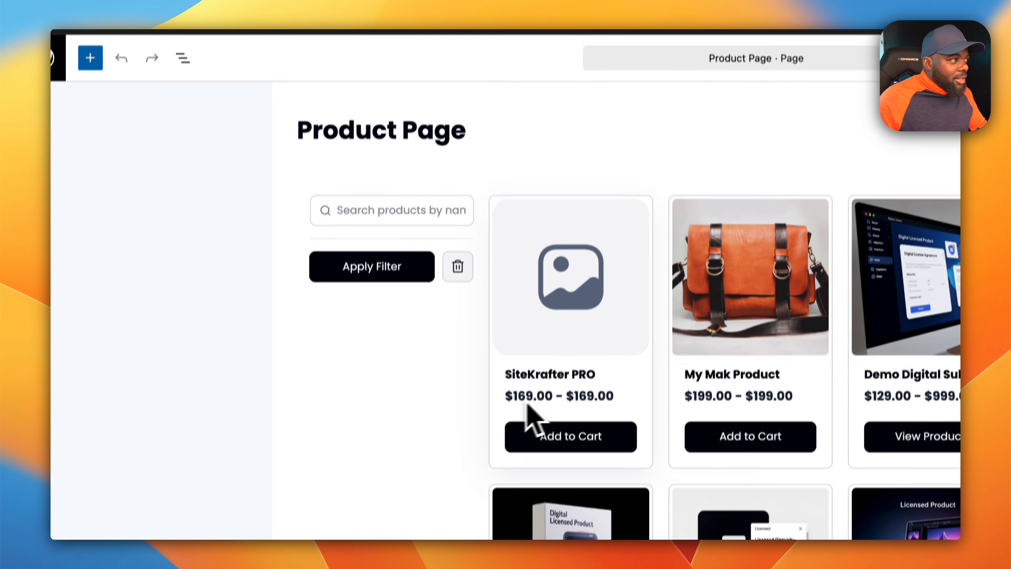
pyautogui.click(456, 411)
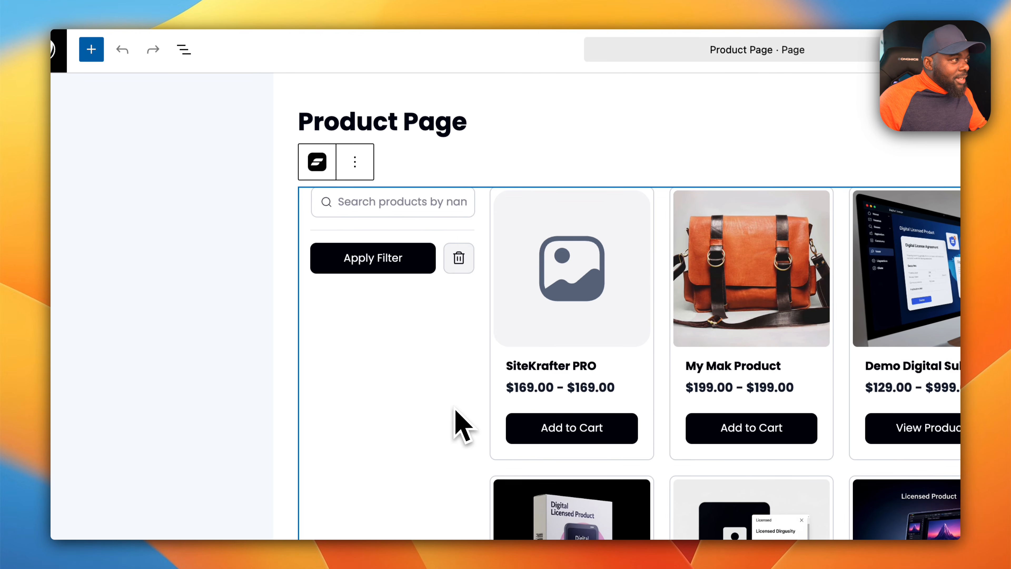
pyautogui.click(356, 161)
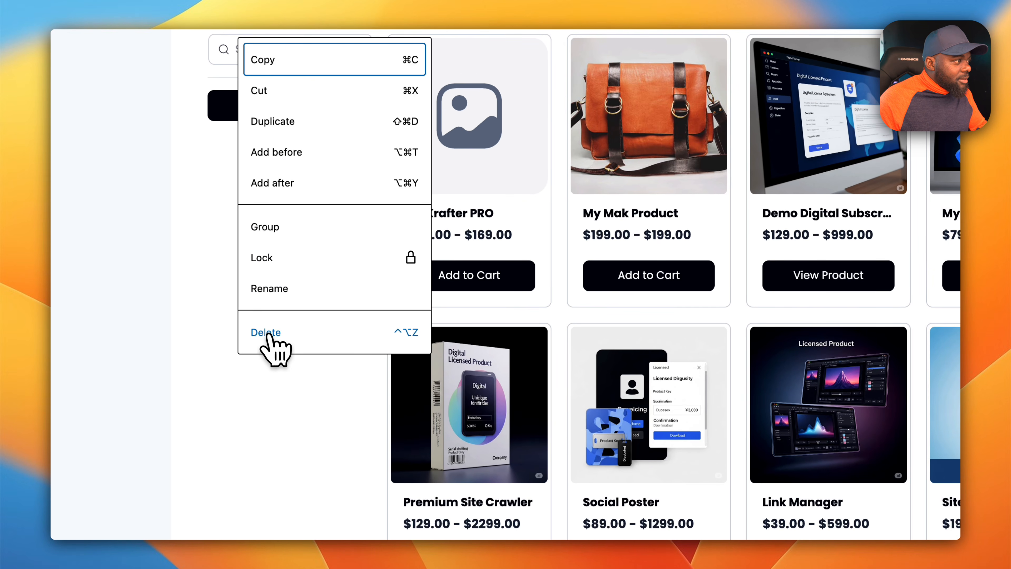
pyautogui.click(265, 333)
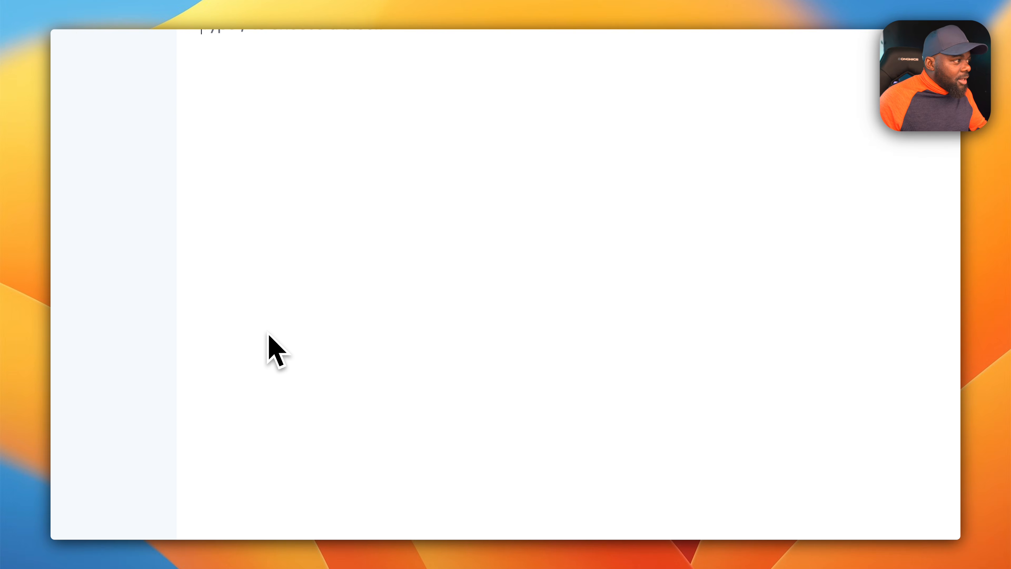
# Step: Search the blocks for "fluent" and insert the Add To Cart block below the page title
pyautogui.click(669, 189)
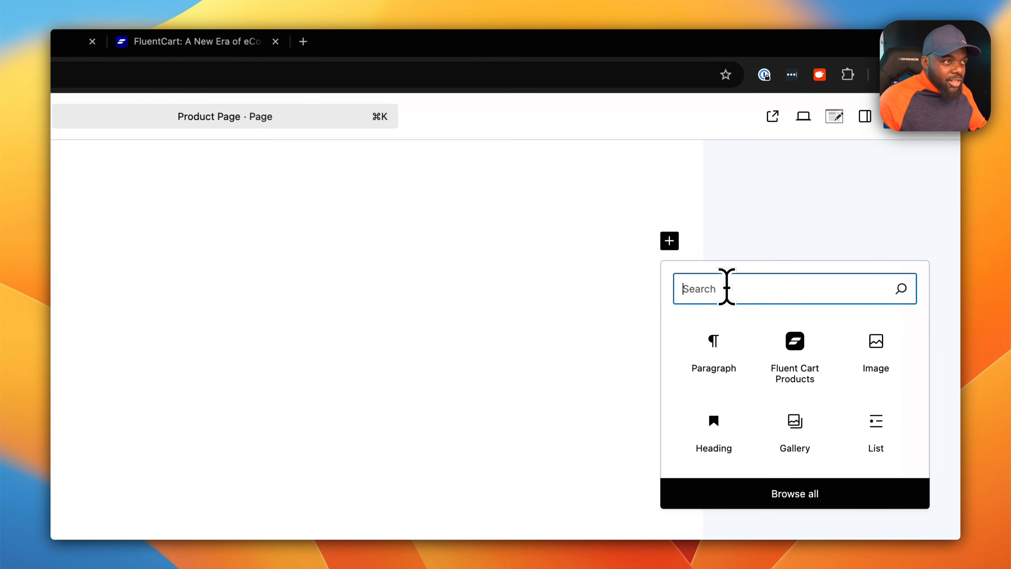
pyautogui.write('fluent')
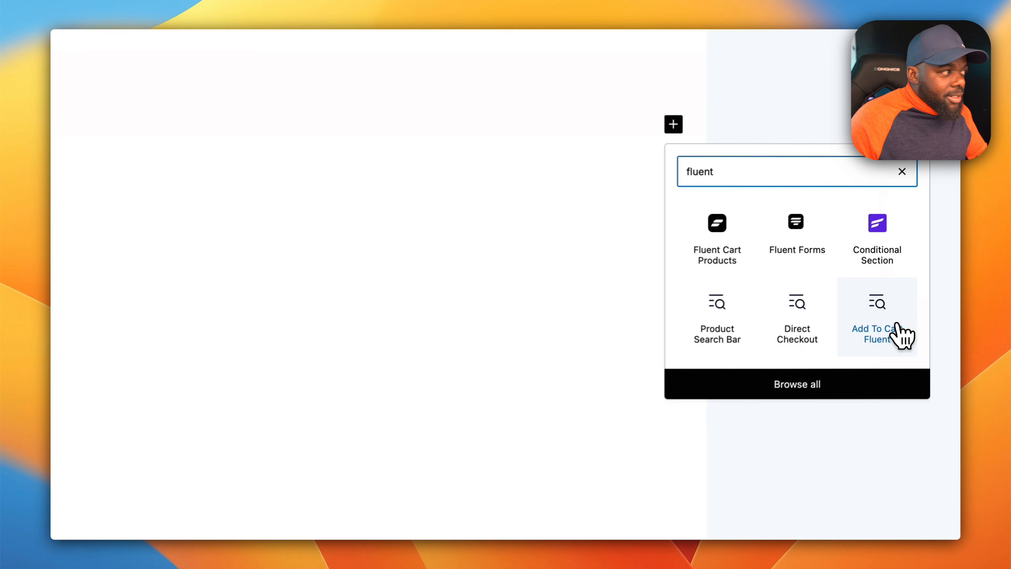
pyautogui.click(916, 290)
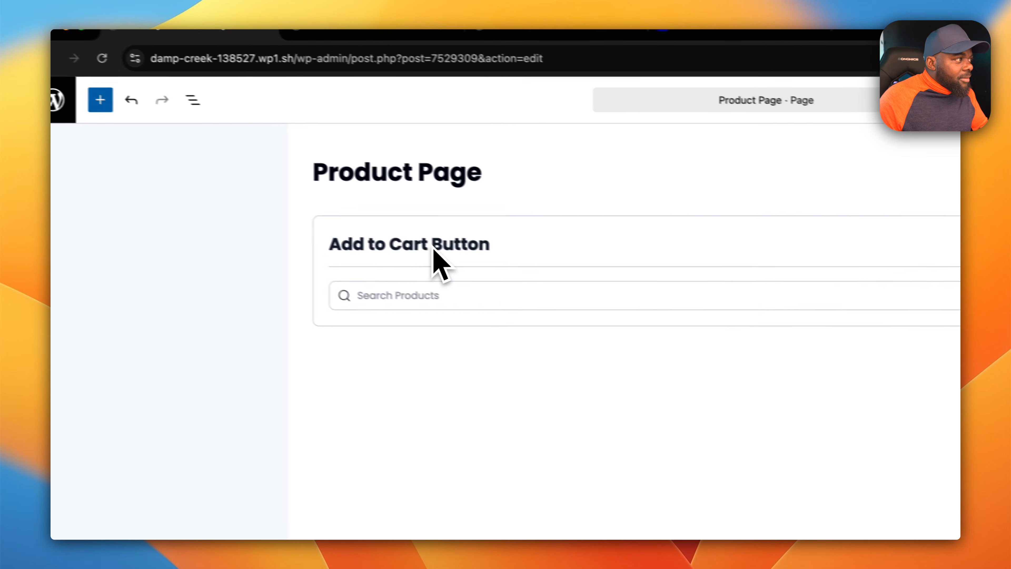
pyautogui.click(381, 297)
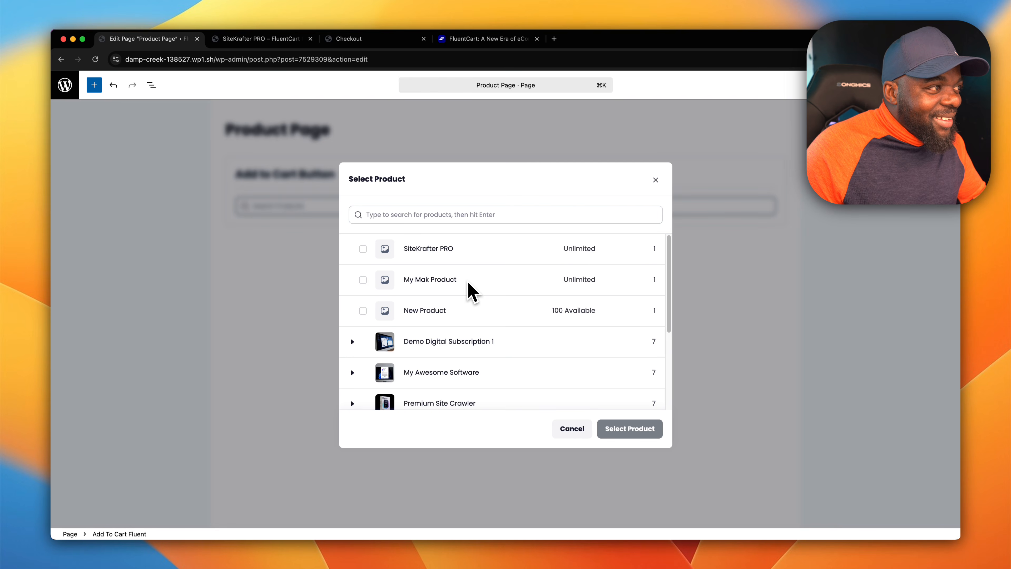
pyautogui.scroll(-3, 463, 264)
pyautogui.click(447, 214)
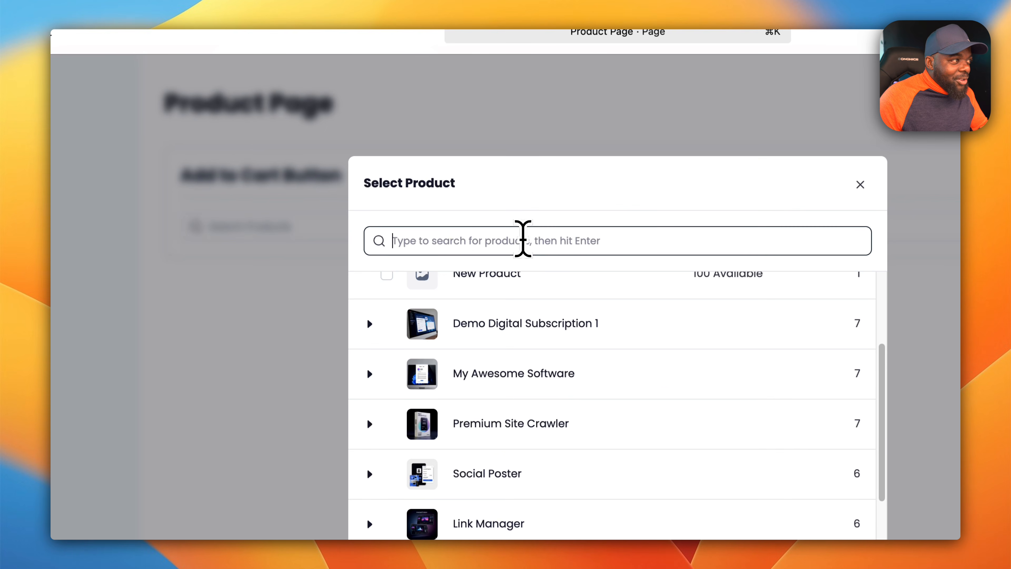
pyautogui.click(277, 376)
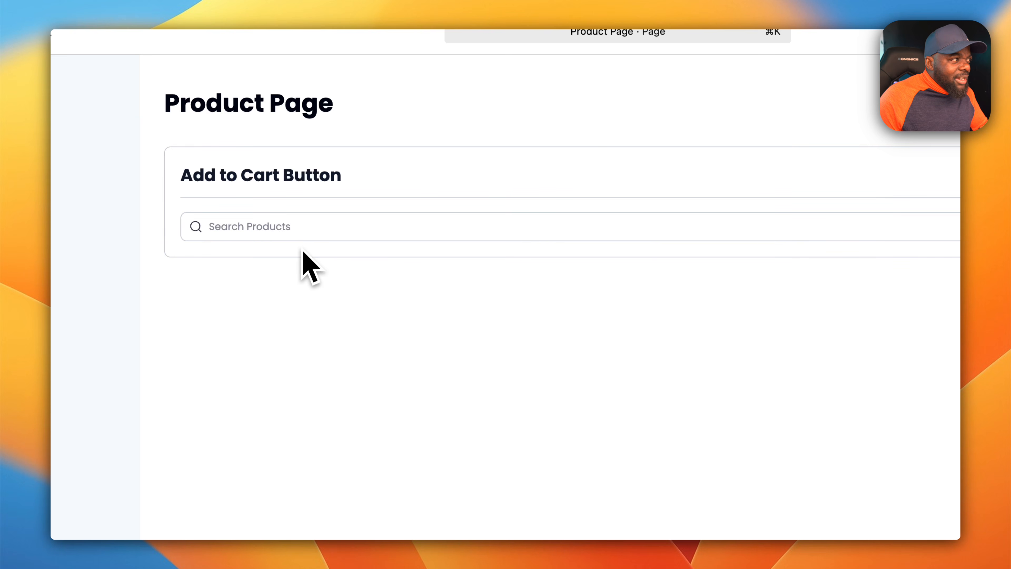
# Step: Assign New Product to the Add to Cart Button block
pyautogui.click(299, 225)
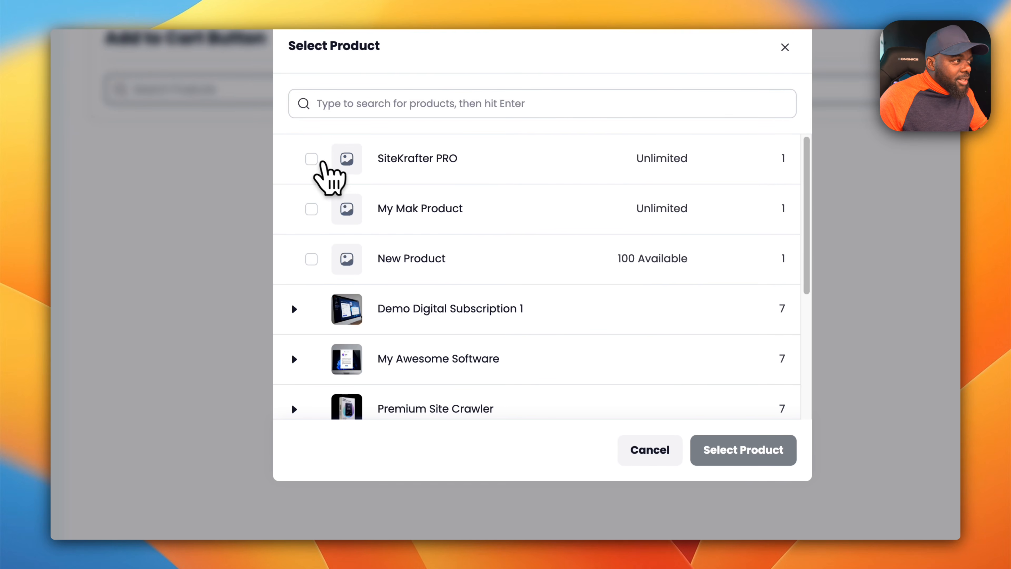
pyautogui.click(386, 296)
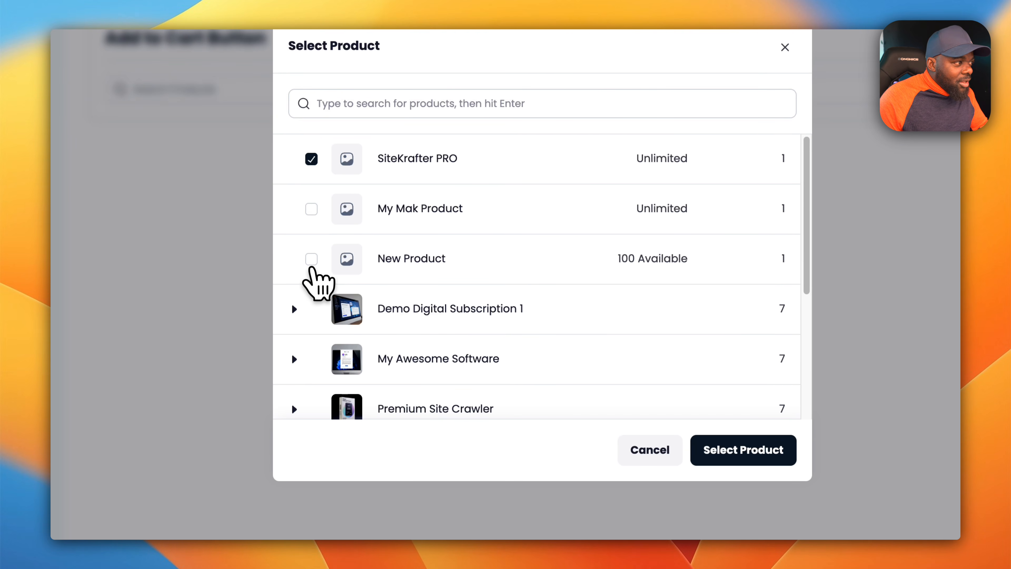
pyautogui.click(312, 259)
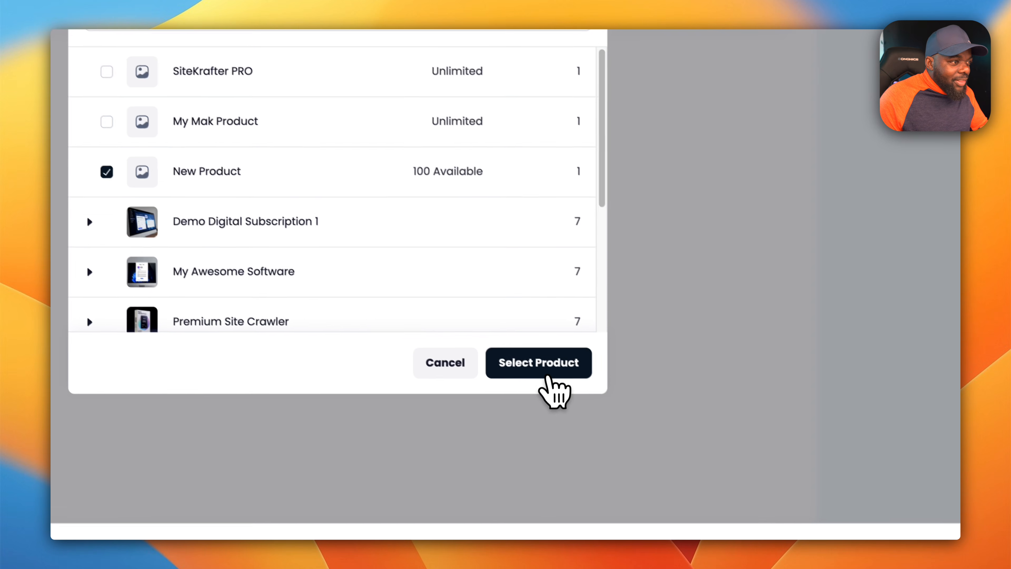
pyautogui.click(748, 452)
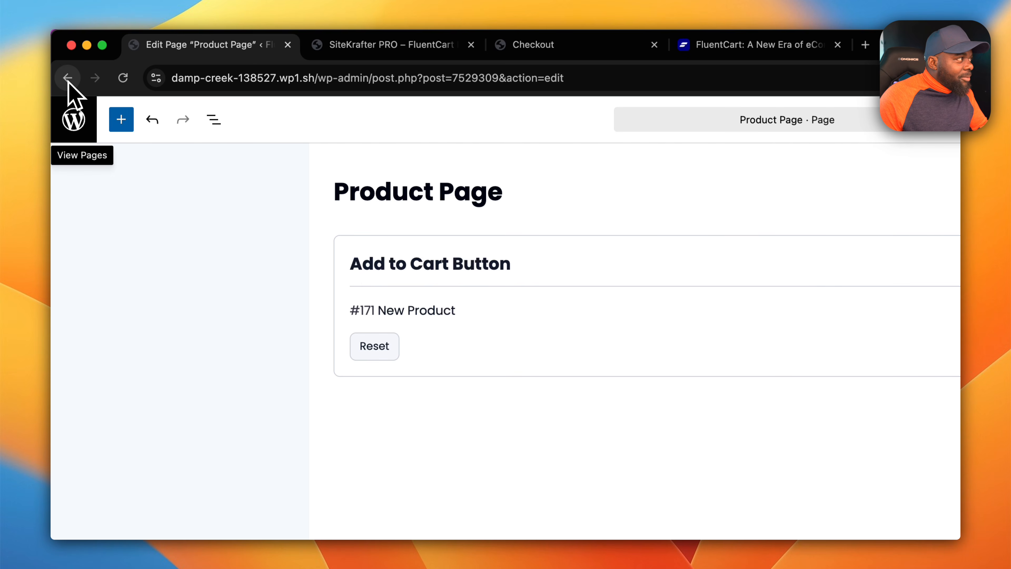
# Step: Stay in the page editor and reset the product chosen in the Add to Cart Button block
pyautogui.click(73, 118)
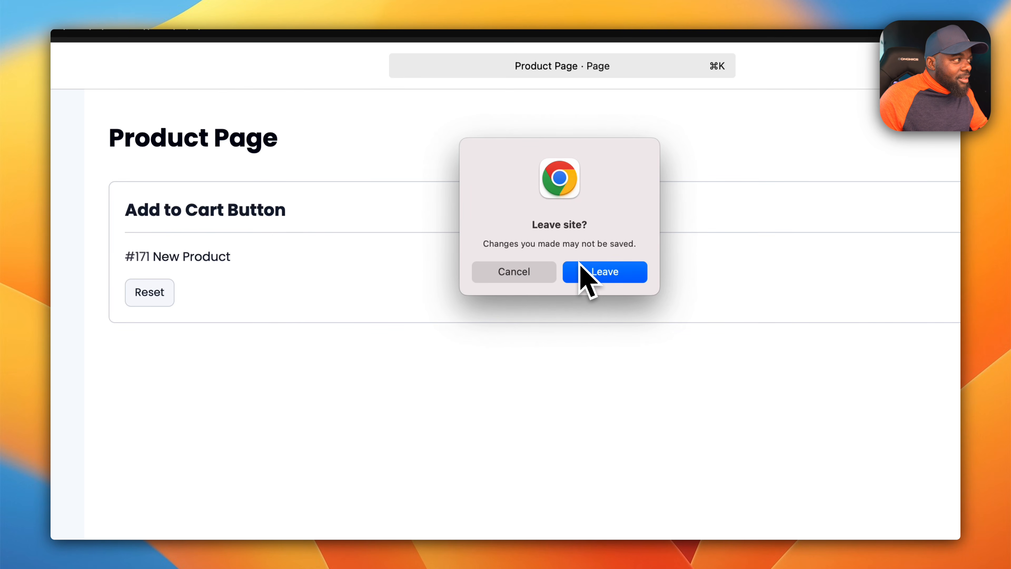
pyautogui.click(518, 273)
pyautogui.click(372, 347)
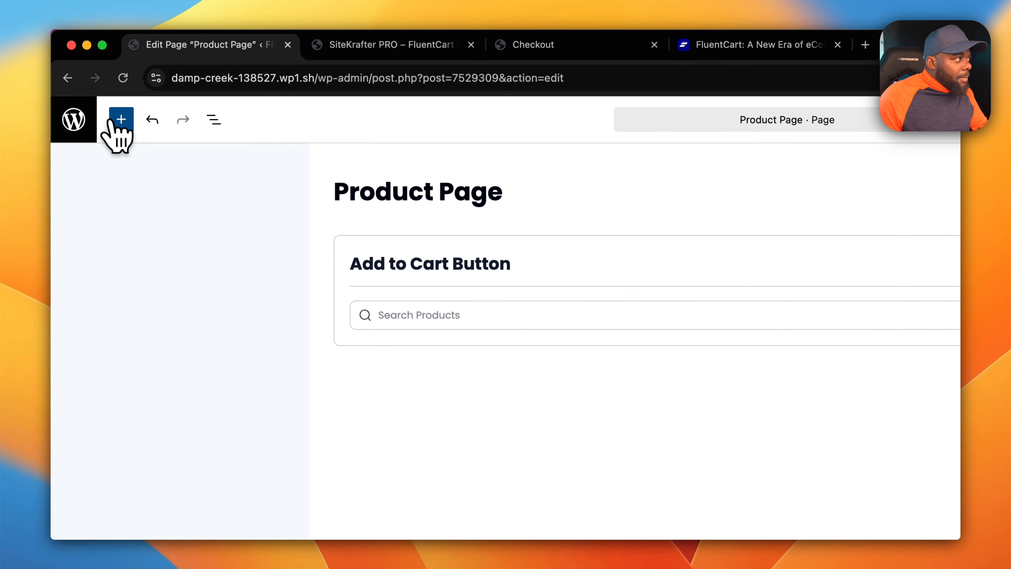
# Step: Search the blocks for "fluent" and insert the Pricing Table block below the Add to Cart Button block
pyautogui.click(120, 121)
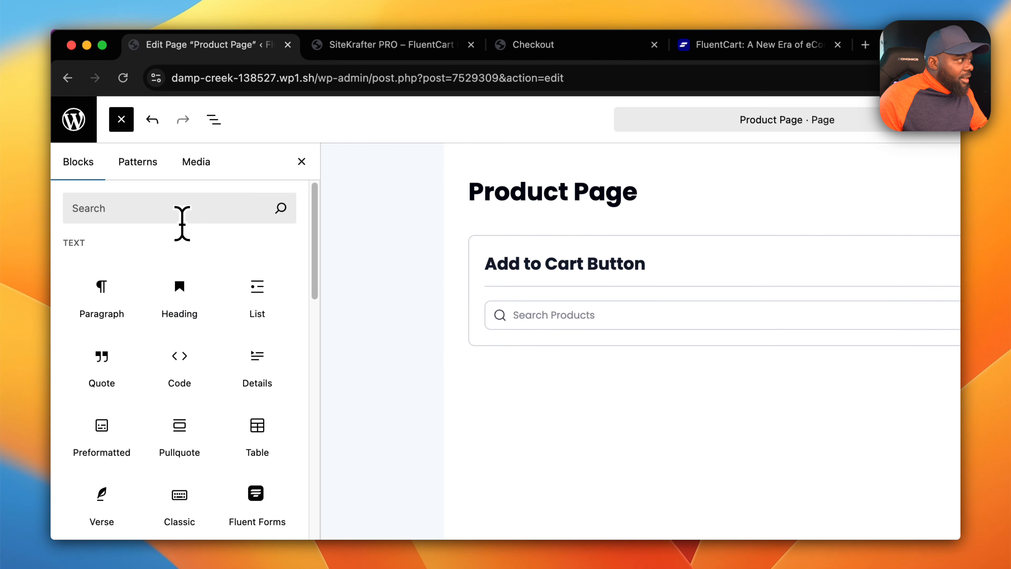
pyautogui.click(177, 207)
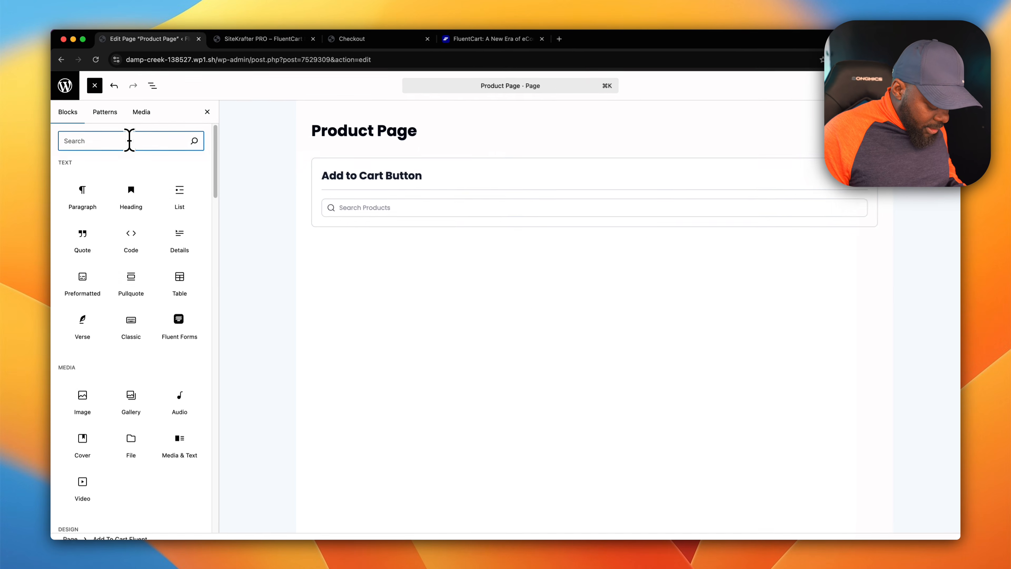
pyautogui.write('fluent')
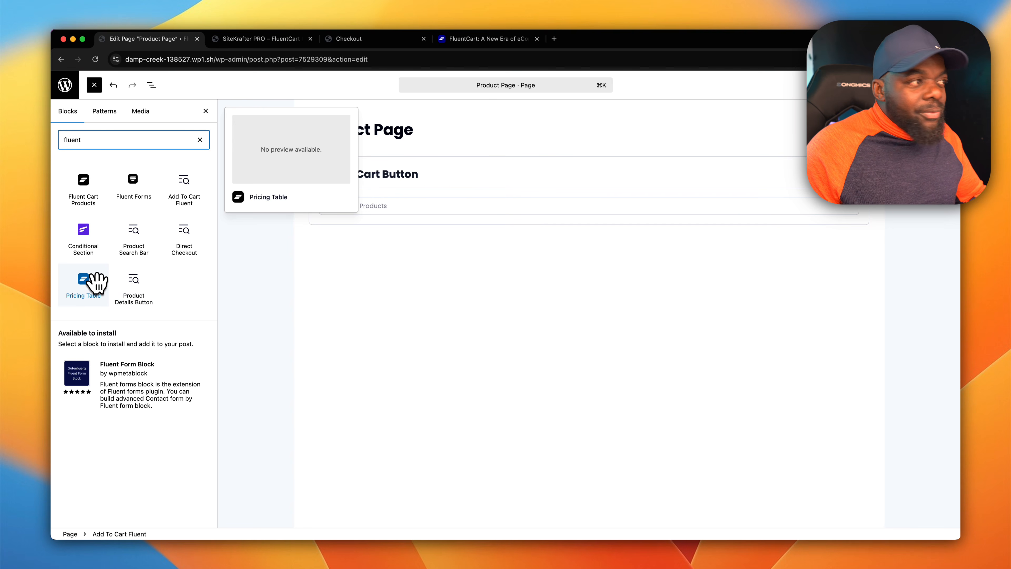
pyautogui.click(95, 279)
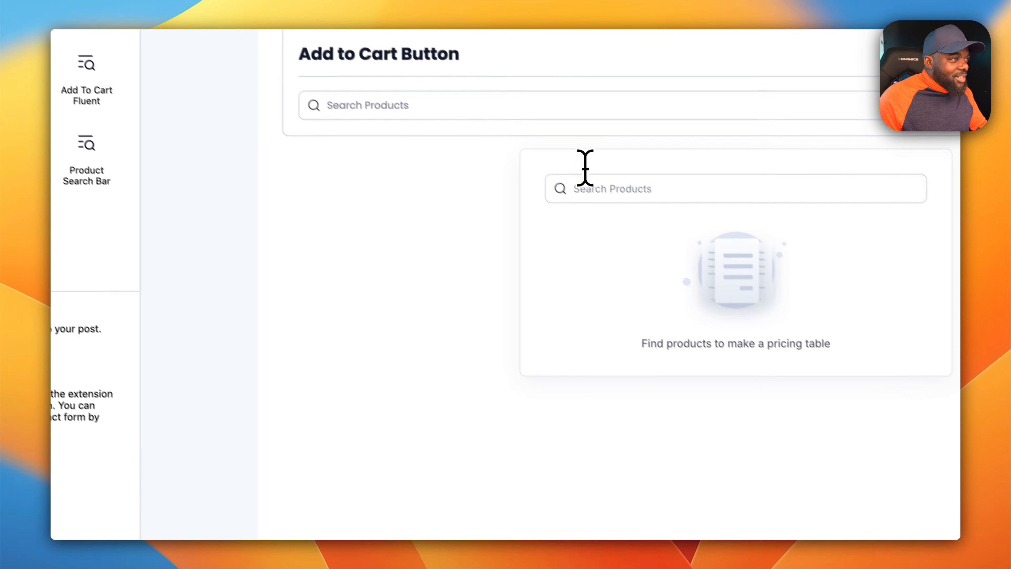
# Step: Add SiteKrafter PRO, My Mak Product and Social Poster's Single Site Annual License to the pricing table
pyautogui.click(771, 282)
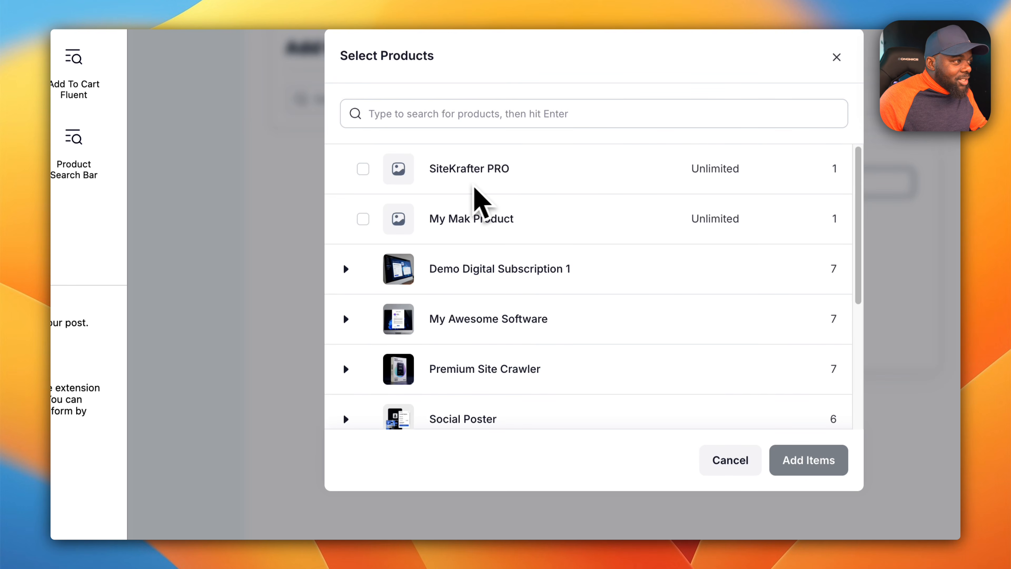
pyautogui.click(363, 170)
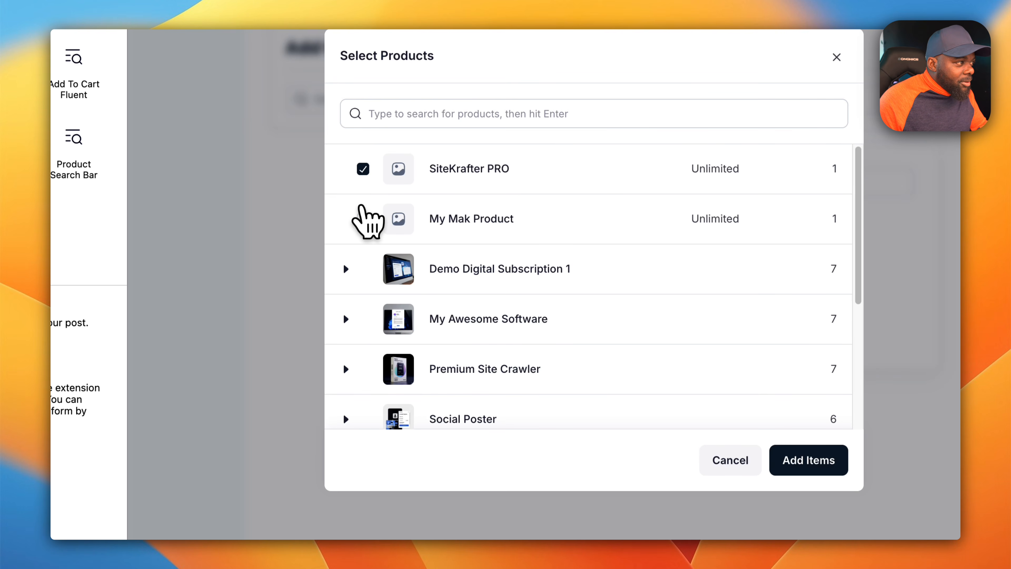
pyautogui.click(364, 219)
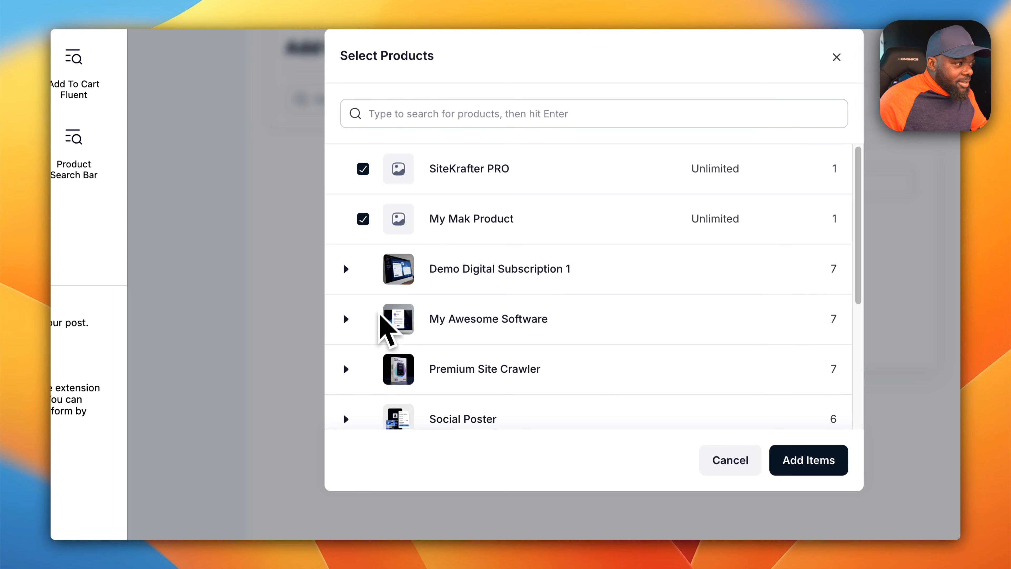
pyautogui.scroll(-2, 458, 366)
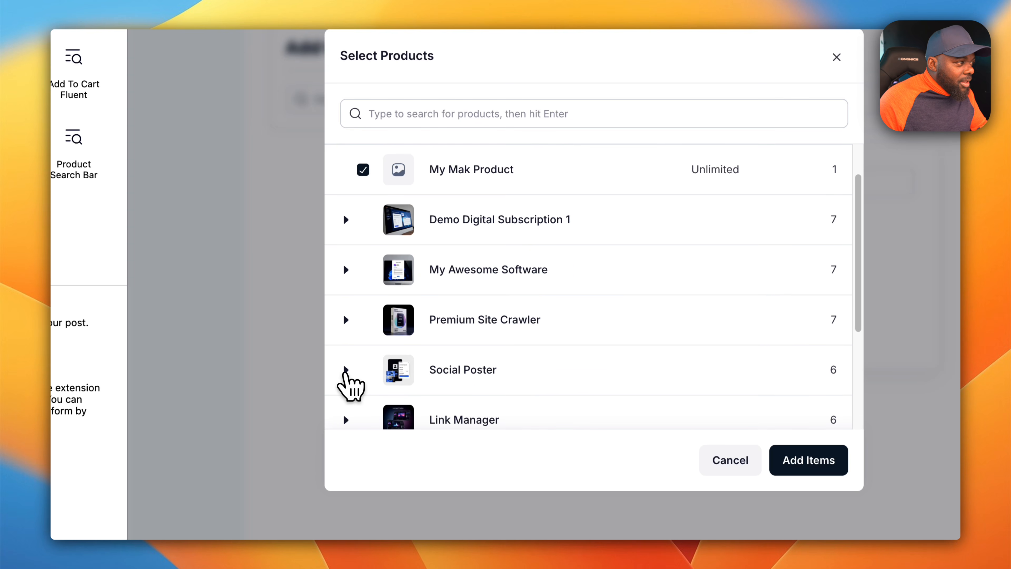
pyautogui.click(346, 370)
pyautogui.scroll(-2, 418, 354)
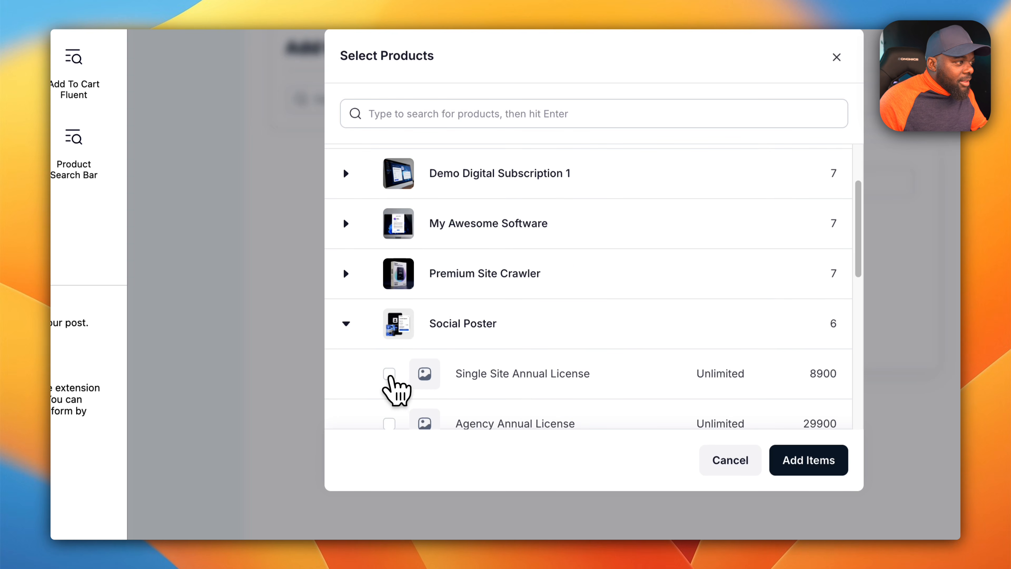
pyautogui.click(389, 373)
pyautogui.click(569, 375)
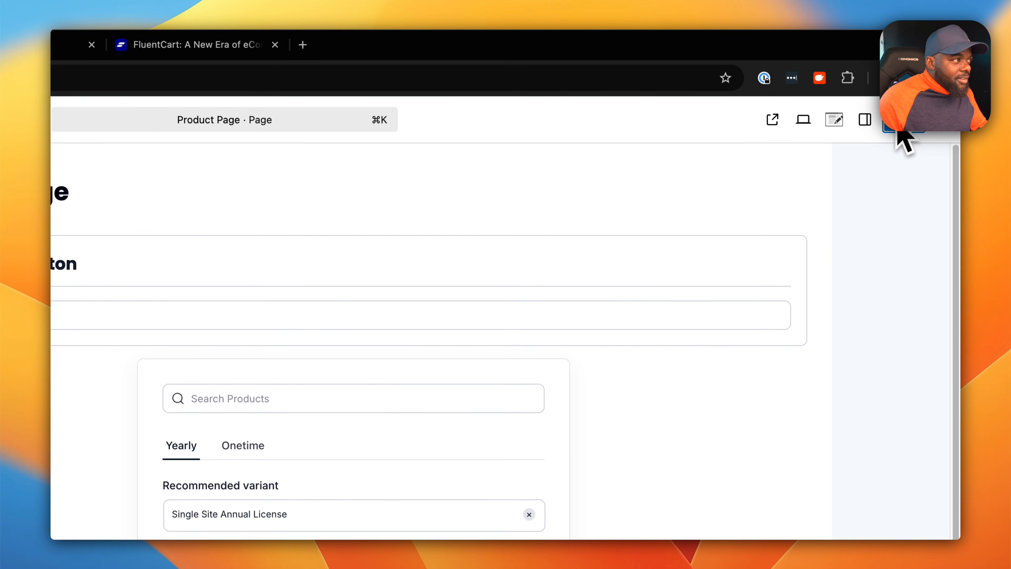
# Step: Update the page and view the published pricing table with its One Time plans
pyautogui.click(901, 128)
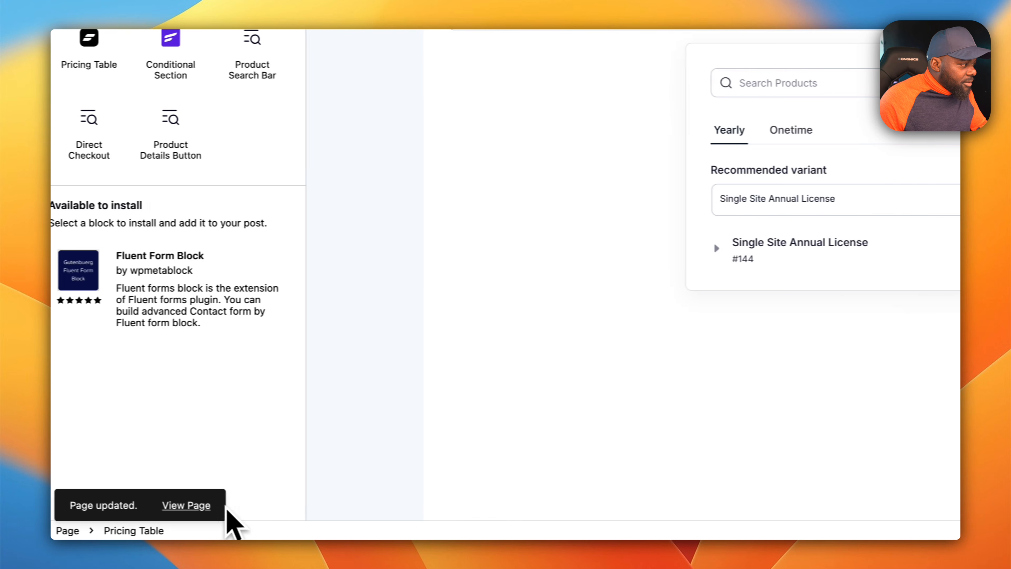
pyautogui.click(142, 505)
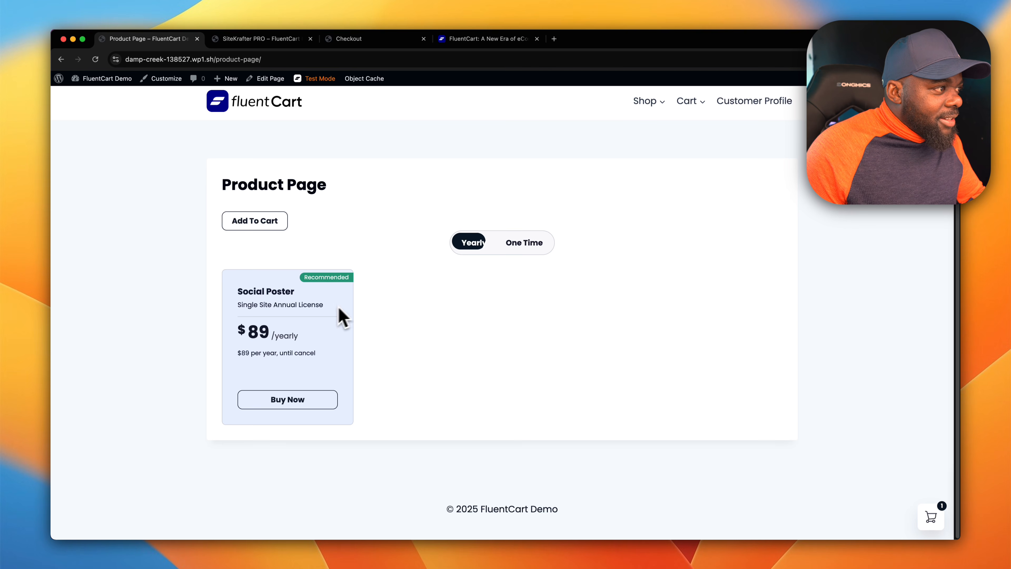
pyautogui.click(517, 242)
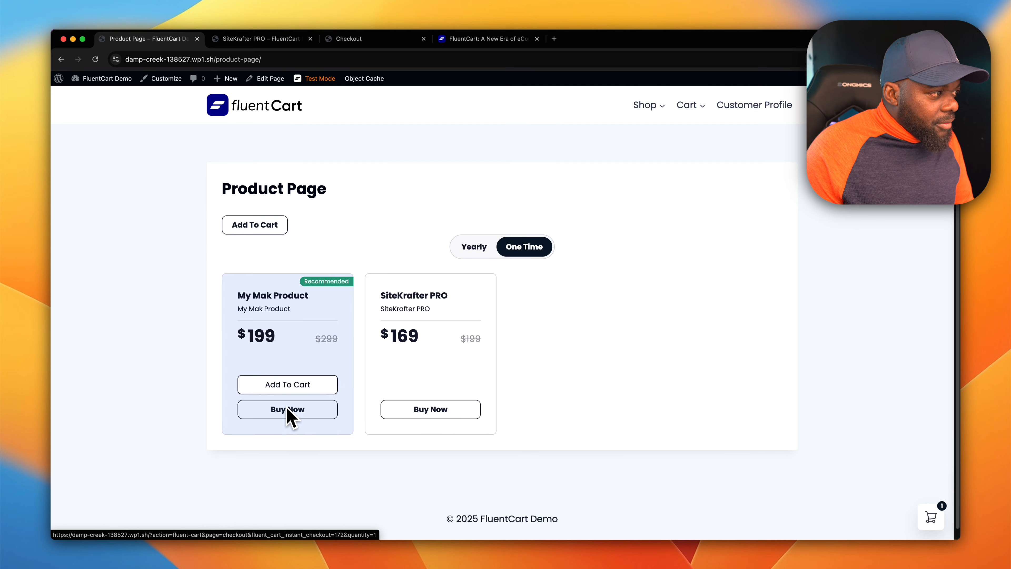
# Step: Try the Add To Cart and Buy Now options of My Mak Product, and return from checkout to the product page
pyautogui.click(295, 382)
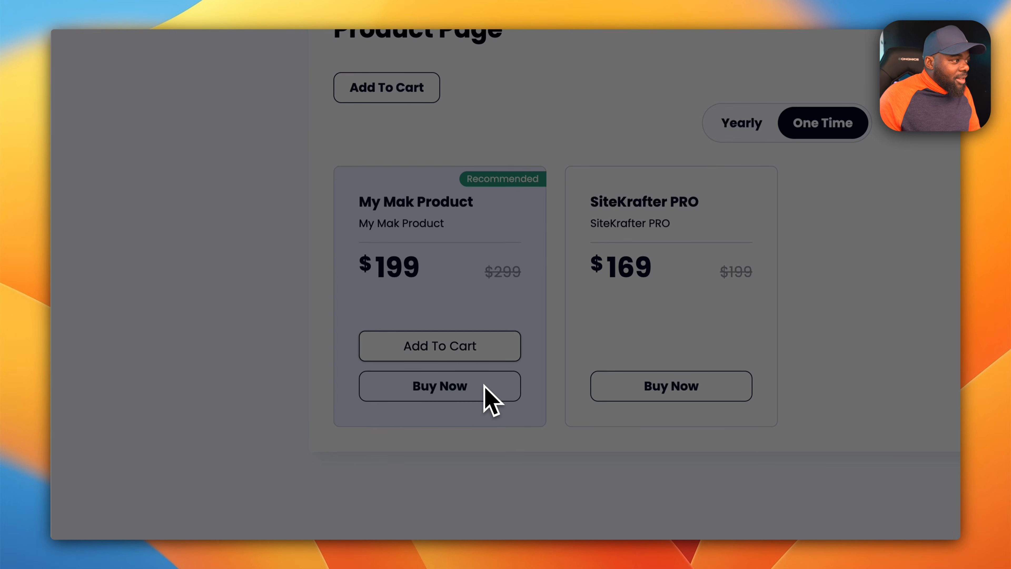
pyautogui.click(484, 385)
pyautogui.click(461, 389)
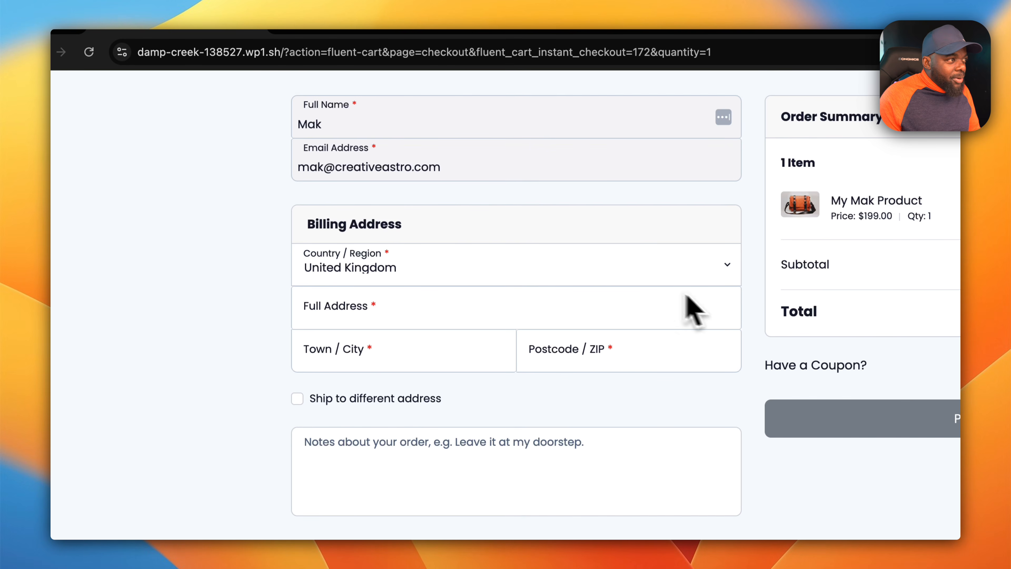
pyautogui.click(68, 78)
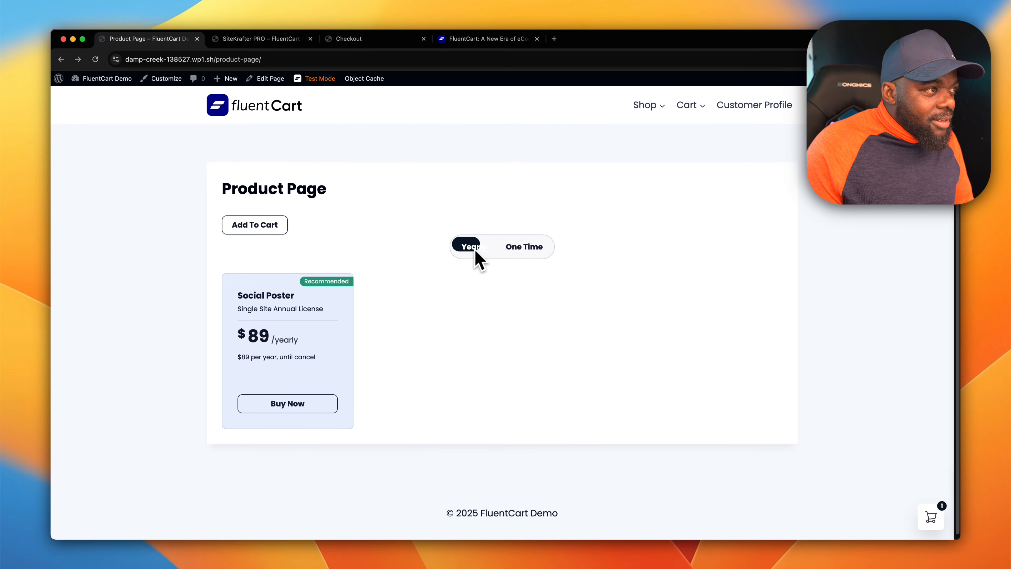
# Step: Compare the Yearly and One Time plans of the pricing table, ending on One Time
pyautogui.click(524, 246)
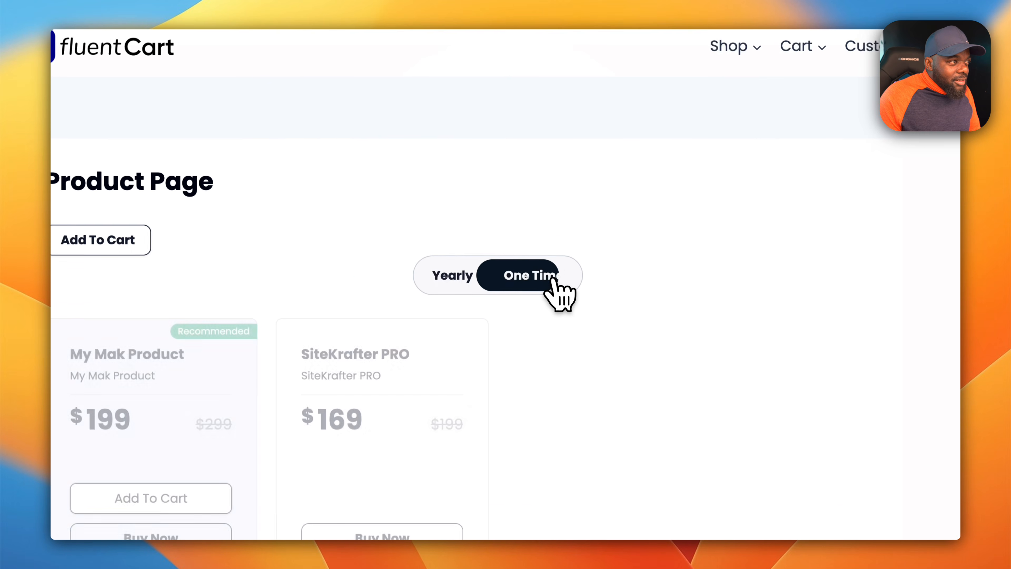
pyautogui.click(446, 279)
pyautogui.click(517, 279)
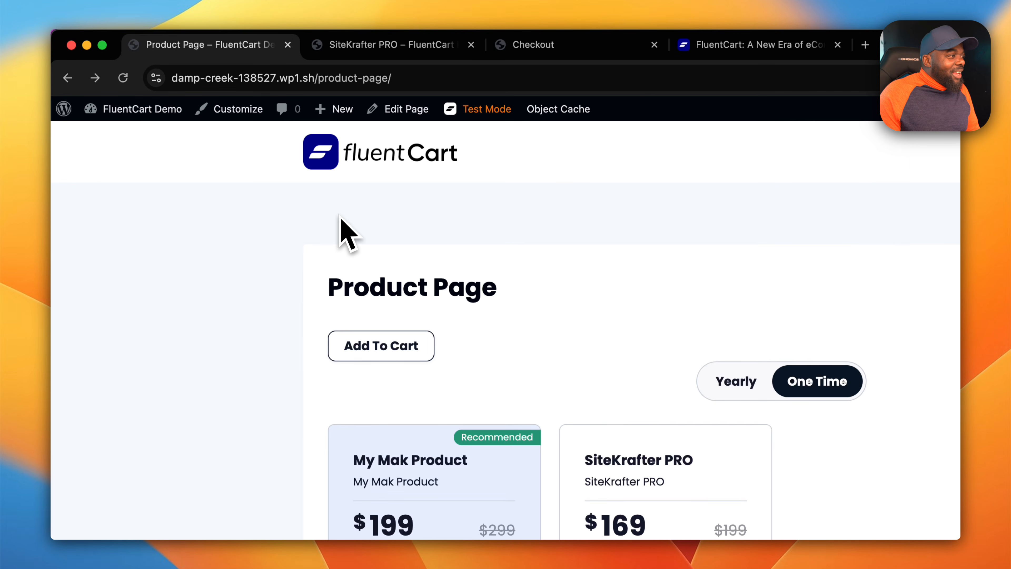
# Step: Go back to the WordPress admin and open the FluentCart Pro dashboard
pyautogui.moveTo(135, 112)
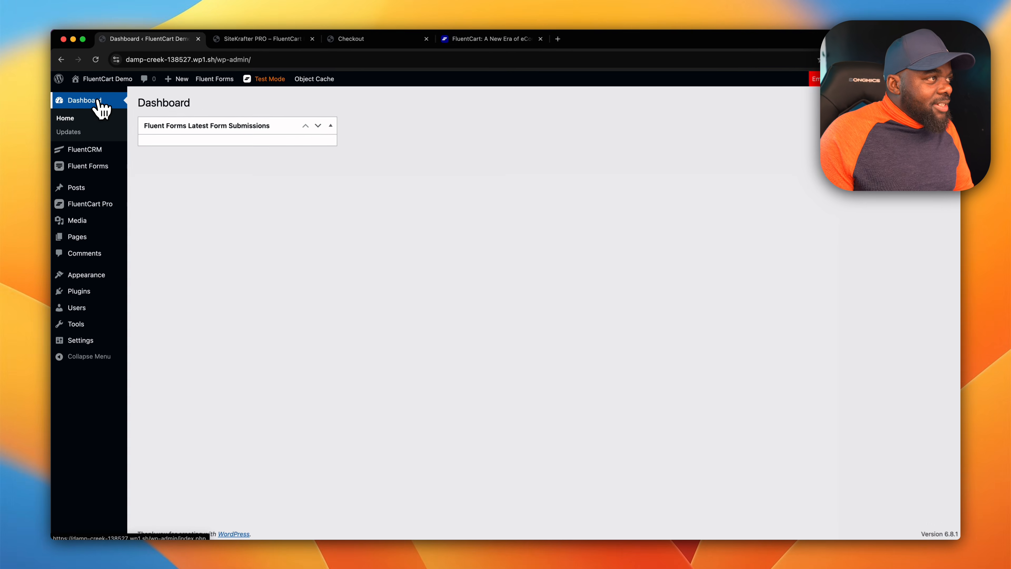
pyautogui.moveTo(101, 203)
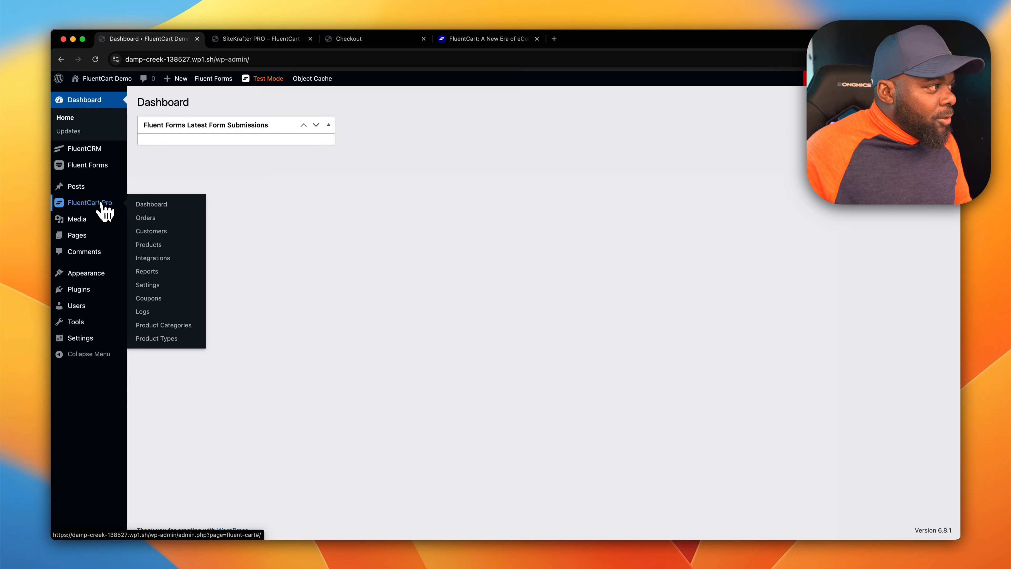
pyautogui.click(175, 208)
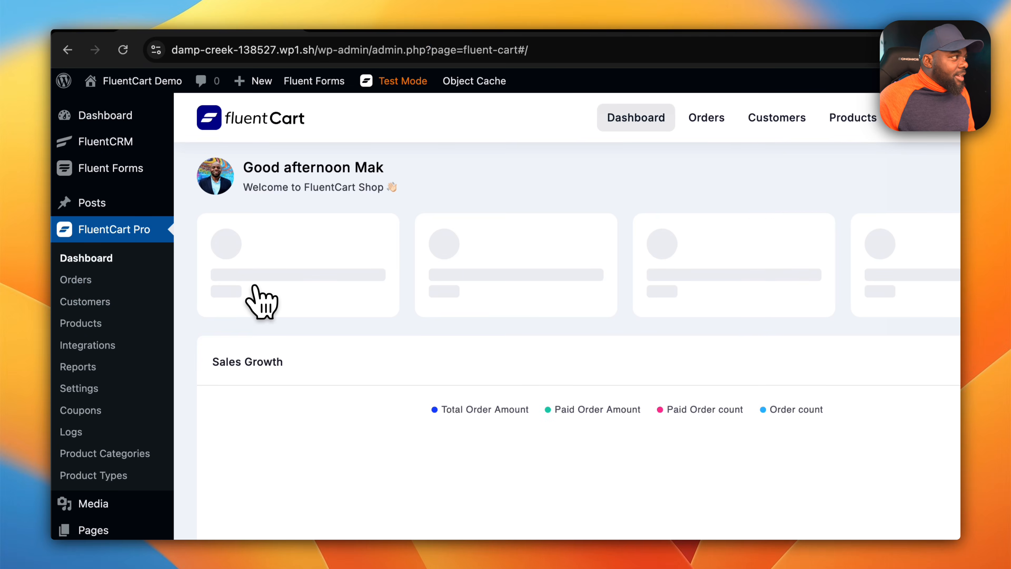